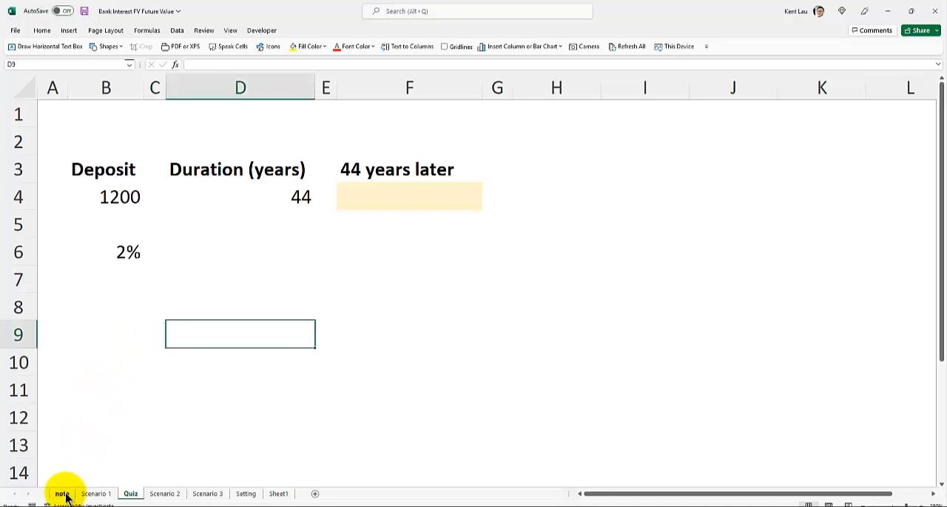
Start an FV formula in cell F4 of the Quiz sheet with B6 as the rate and D4 as the number of periods
left_click(63, 494)
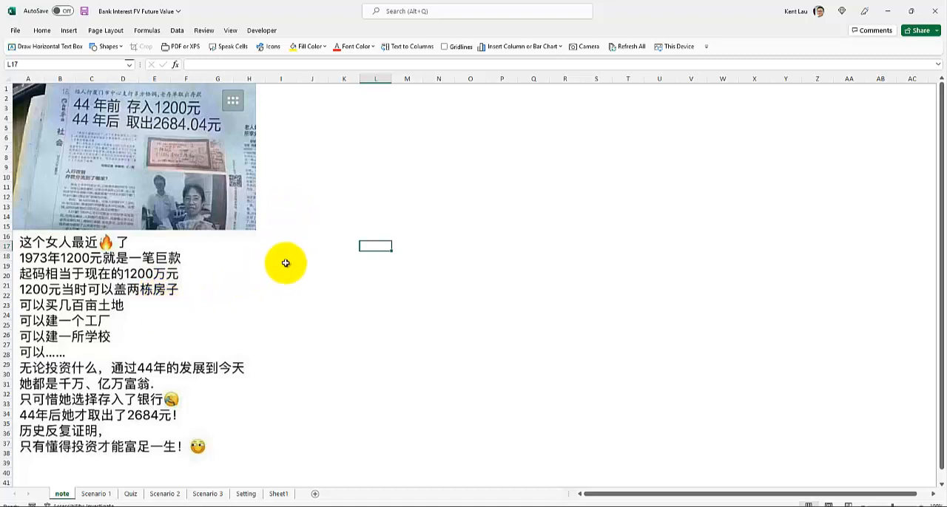
left_click(132, 496)
left_click(379, 195)
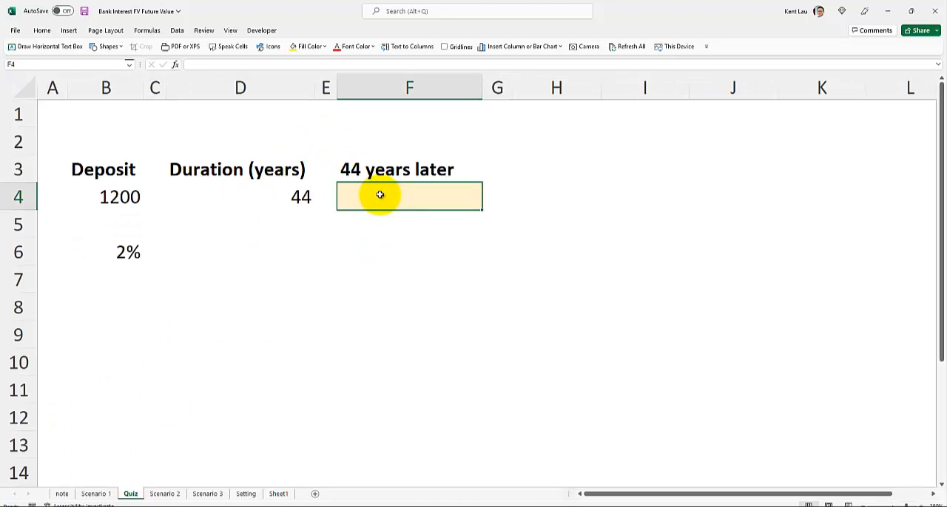
type("=")
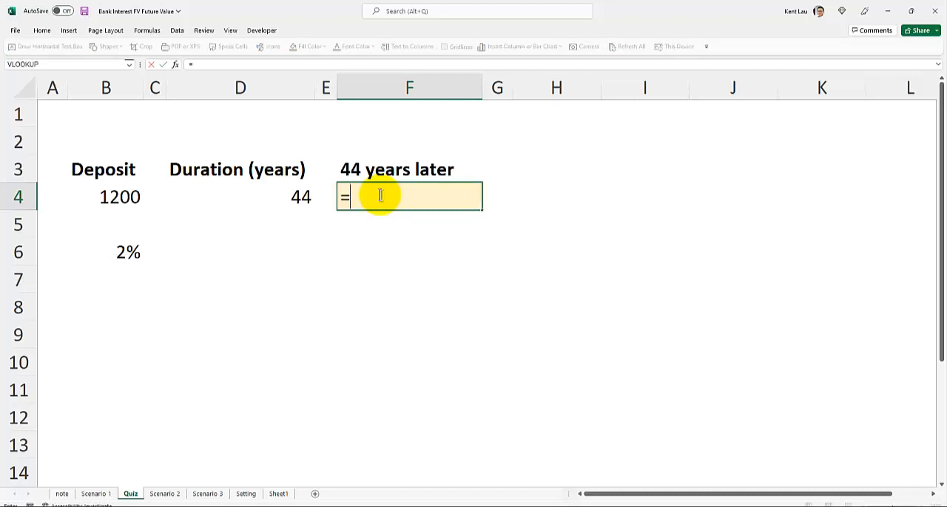
type("FV")
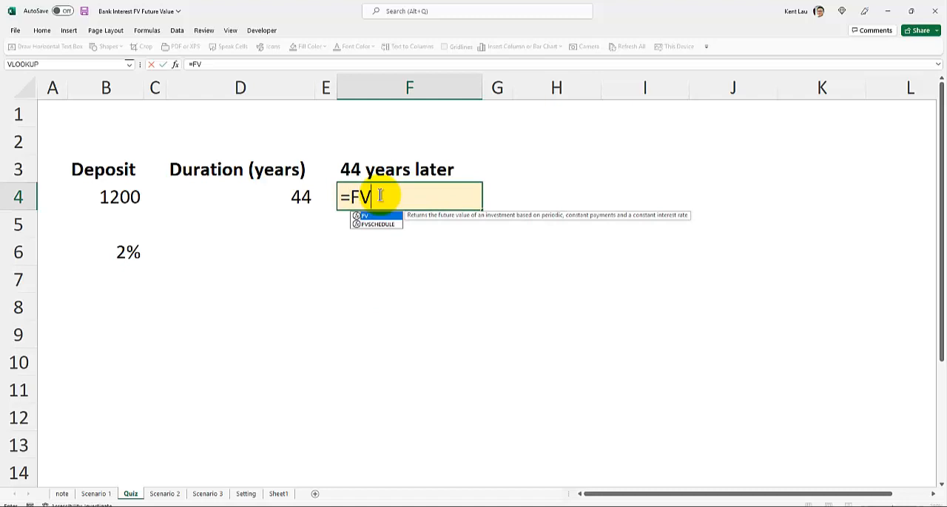
type("(")
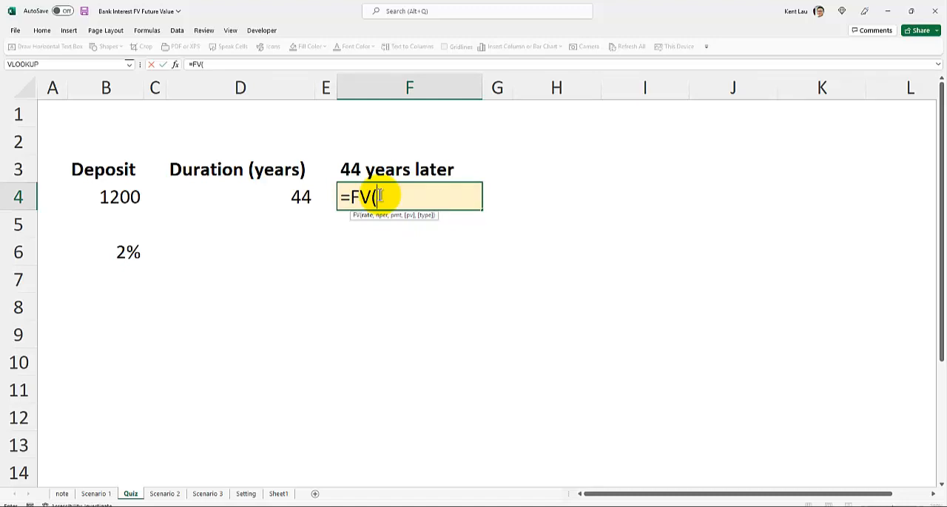
left_click(119, 251)
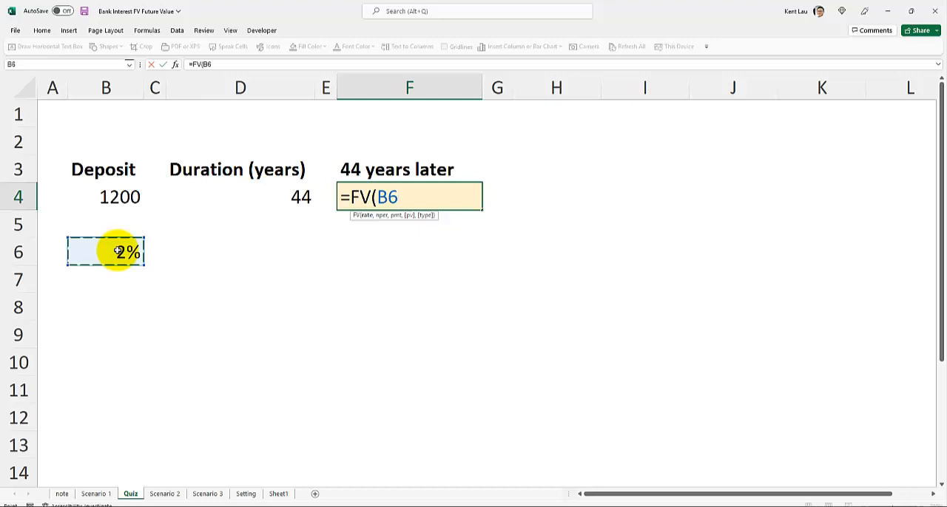
type(",")
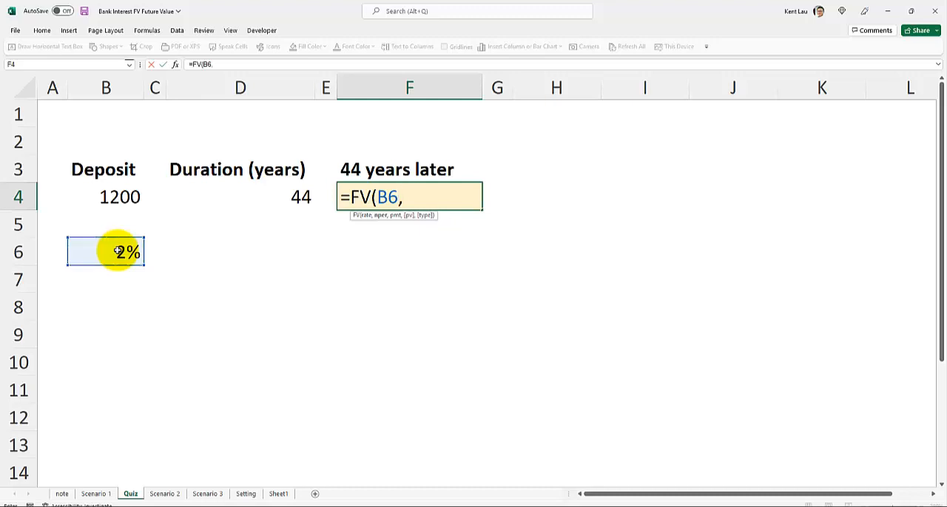
left_click(220, 201)
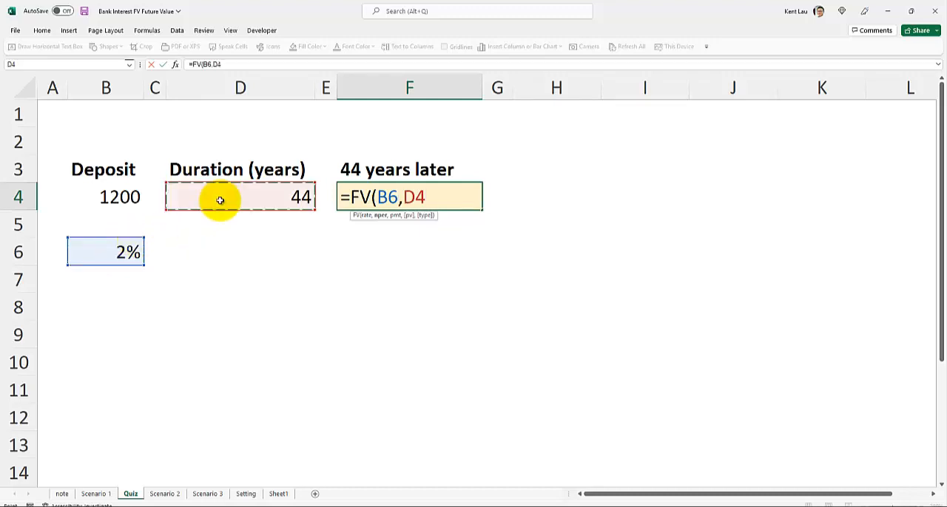
type(",")
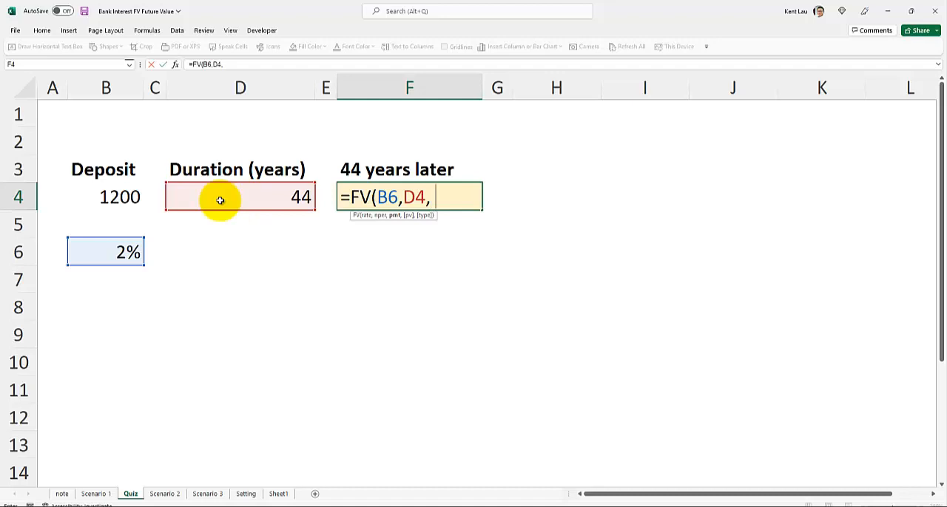
Complete the FV formula in F4 with the payment left blank, -B4 as the present value and 1 as the type
type(",")
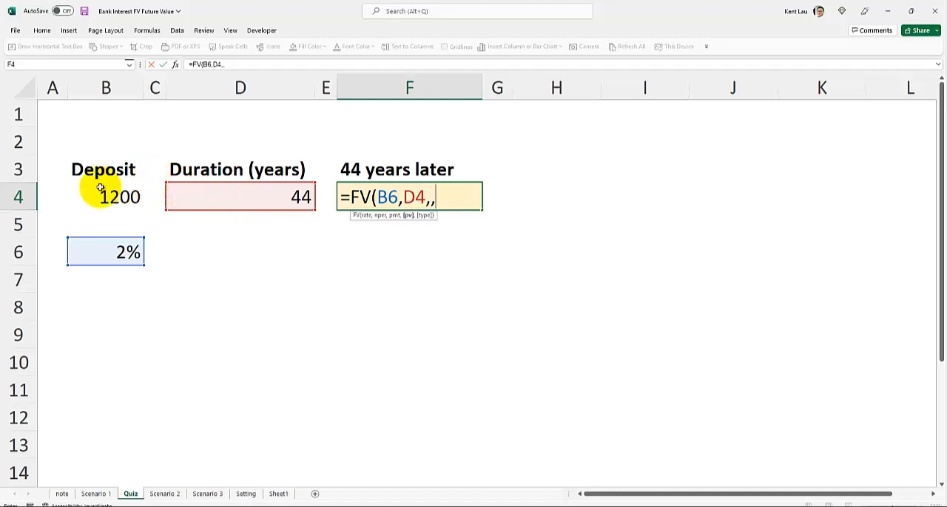
type("-")
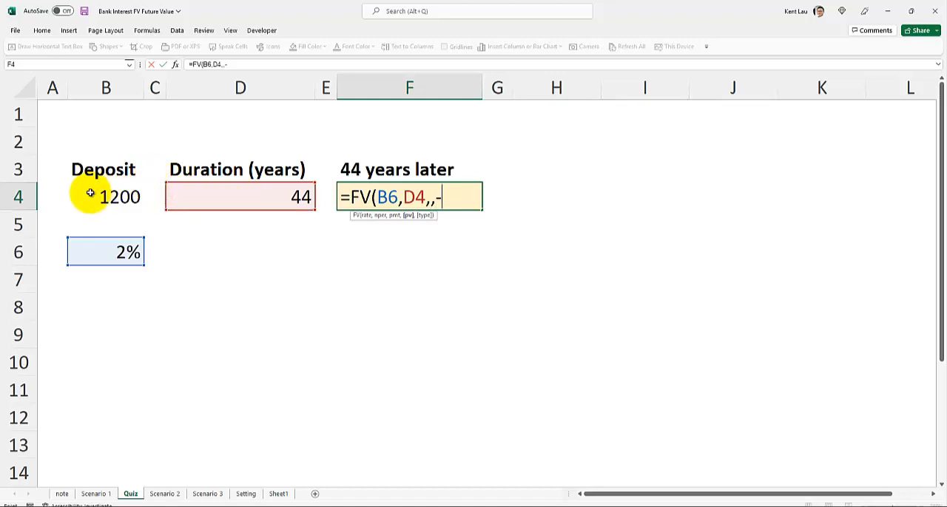
left_click(90, 193)
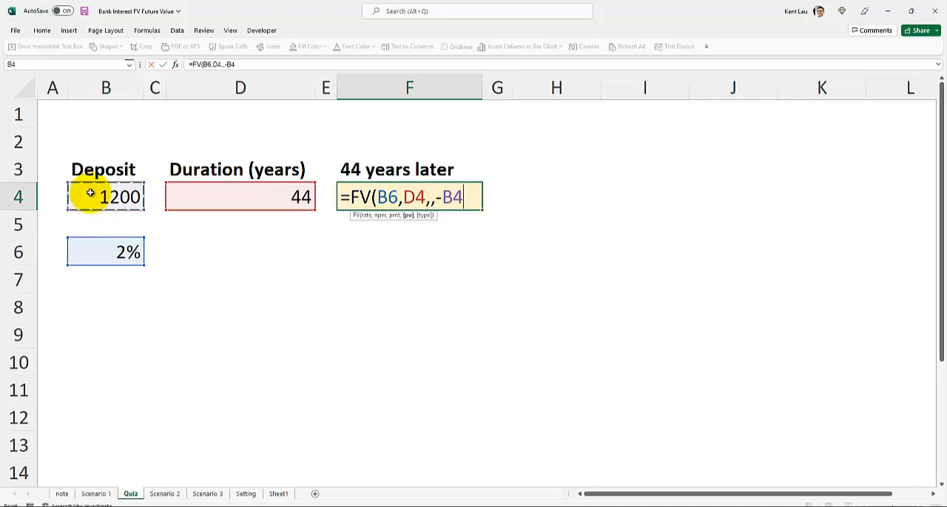
type(",")
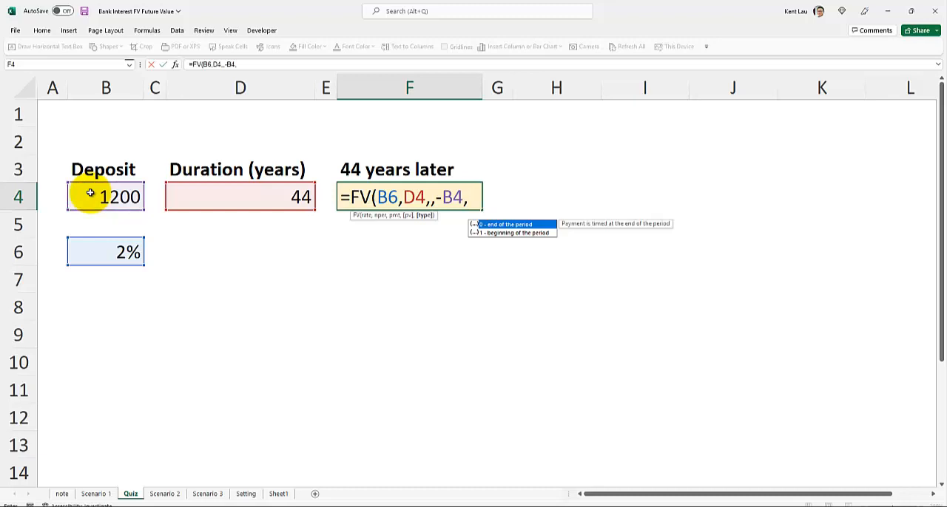
type("1")
type(")")
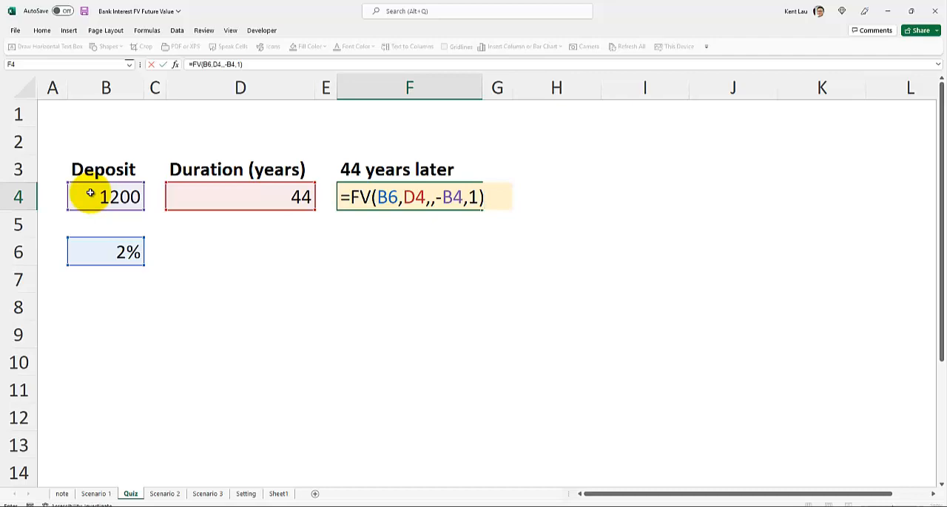
key("Return")
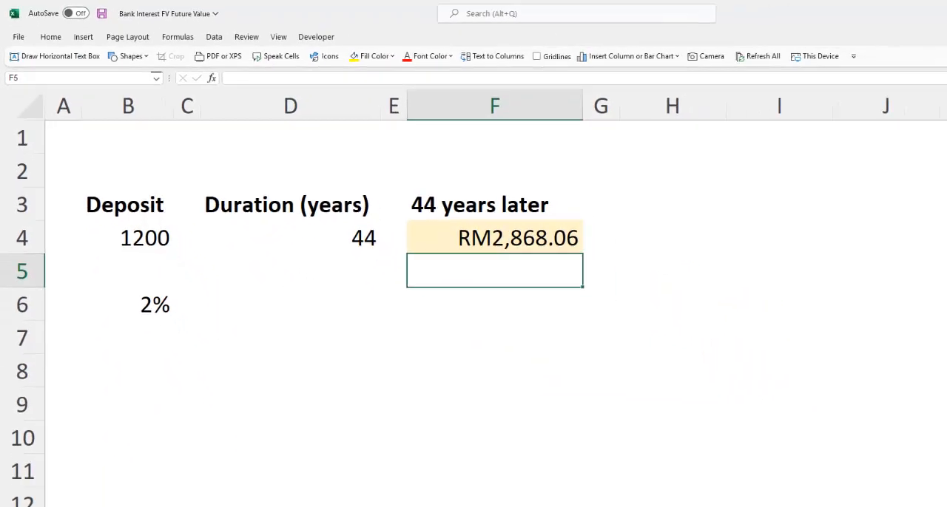
Check the payout on the note sheet, and try an interest rate of 1.5% in cell B6 of the Quiz sheet
left_click(64, 496)
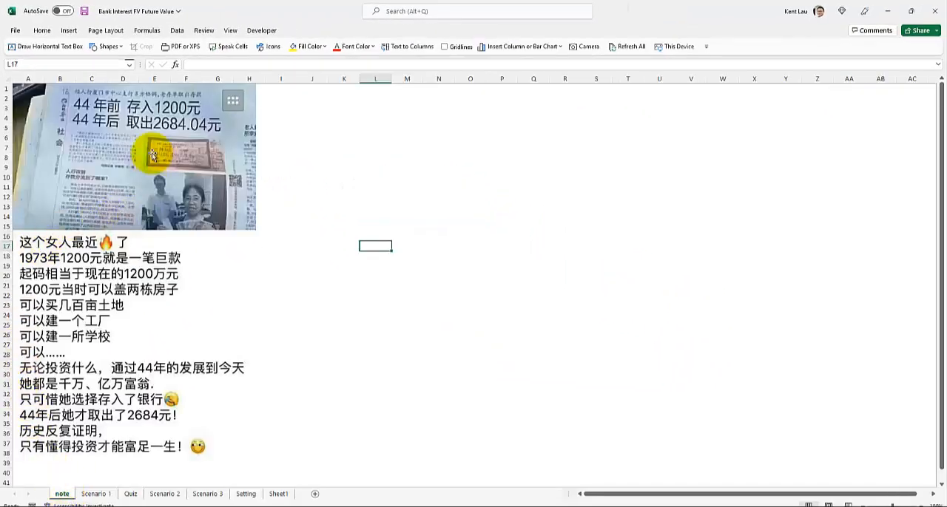
left_click(131, 494)
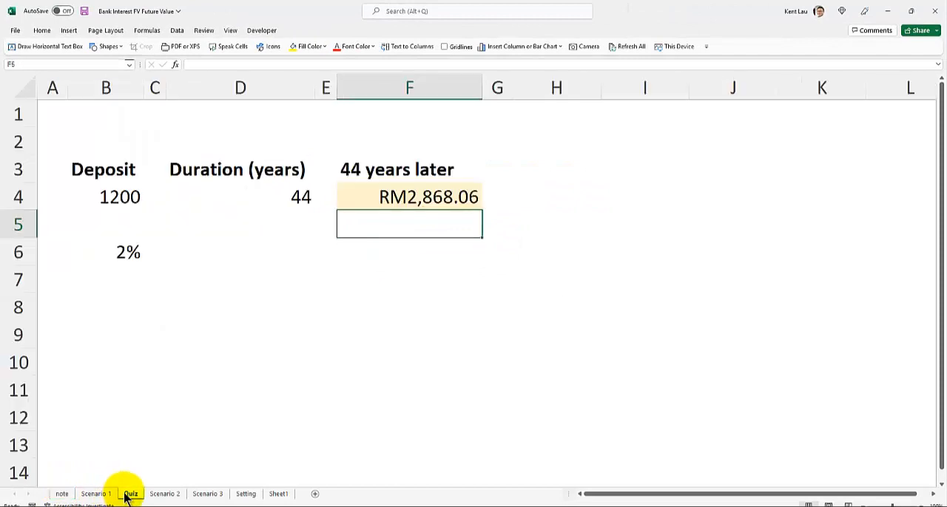
left_click(101, 253)
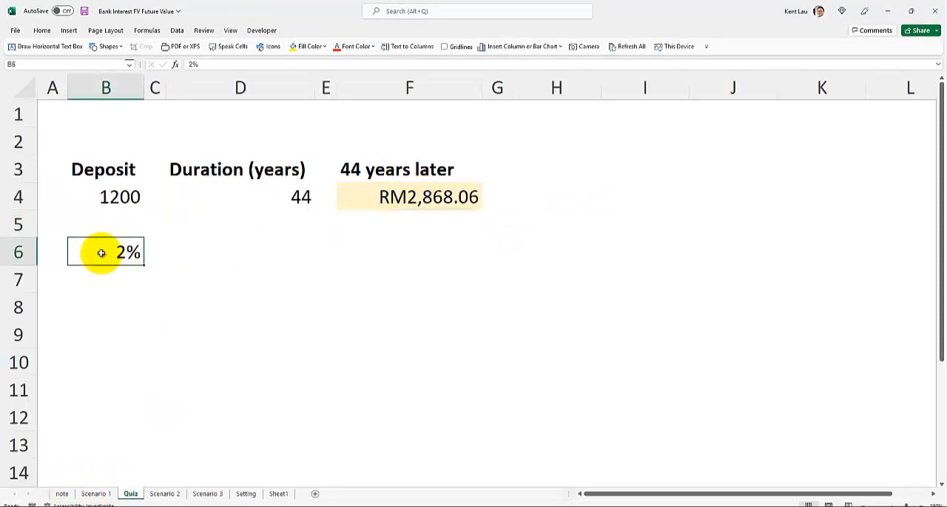
type("1.3")
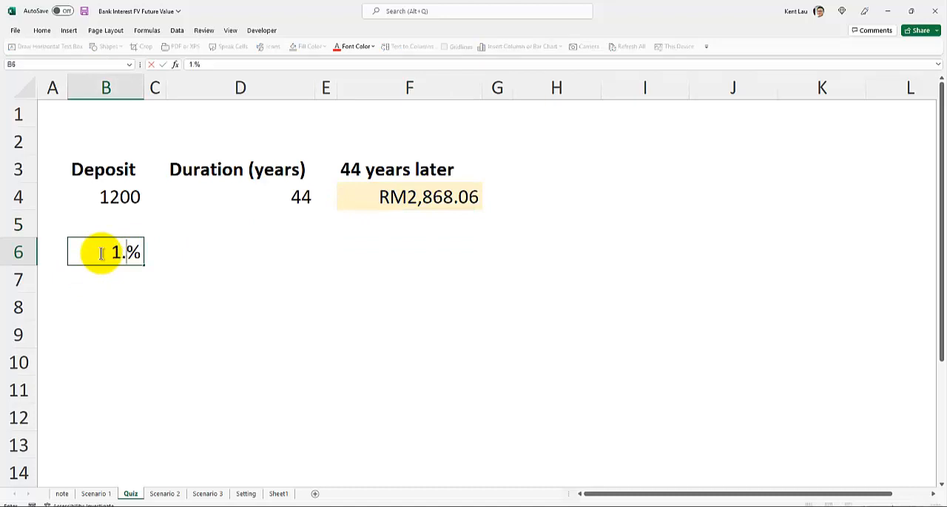
key("BackSpace")
type("5")
key("Return")
Set the interest rate in cell B6 to 1.8%
left_click(102, 253)
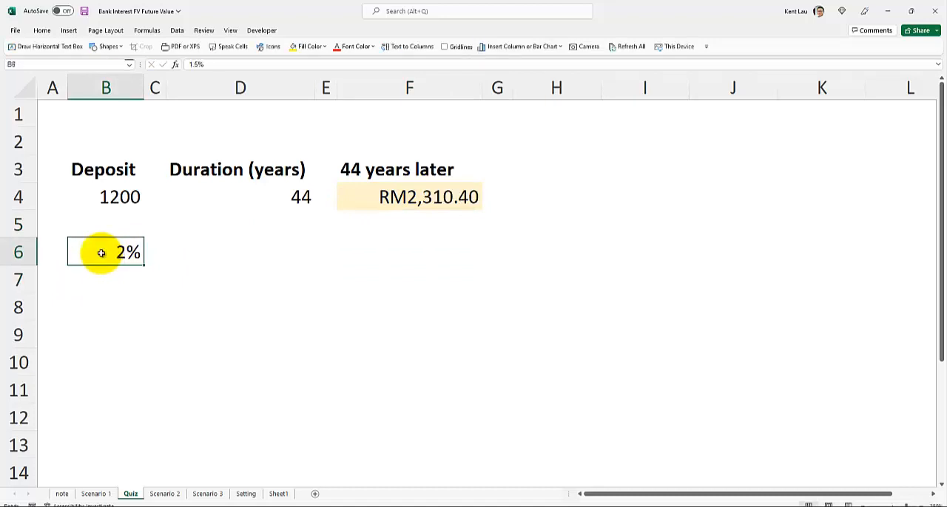
type("1.8")
key("Return")
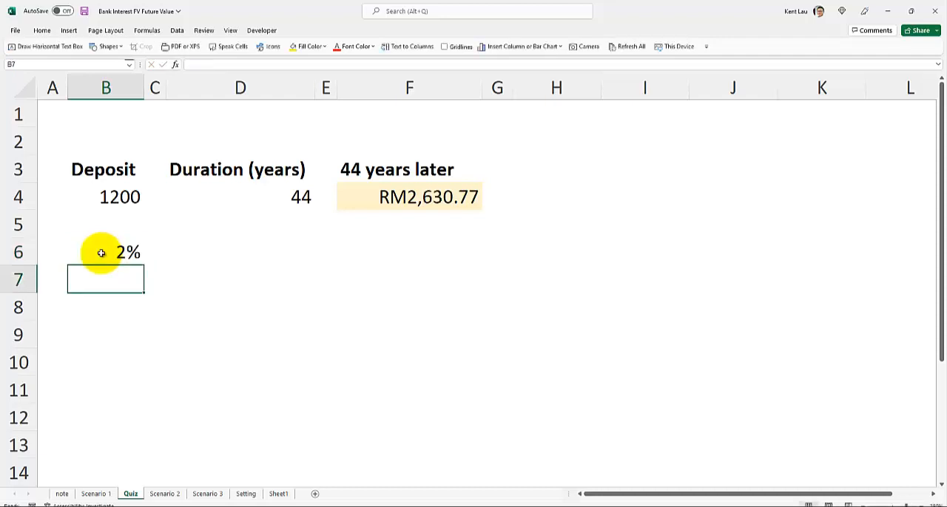
Format the interest rate in cell B6 to show one decimal place
left_click(101, 253)
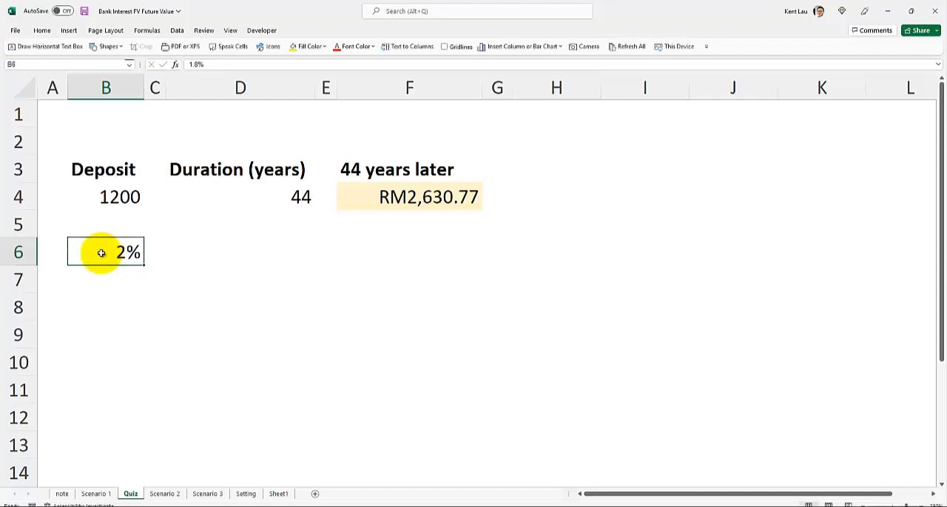
left_click(41, 30)
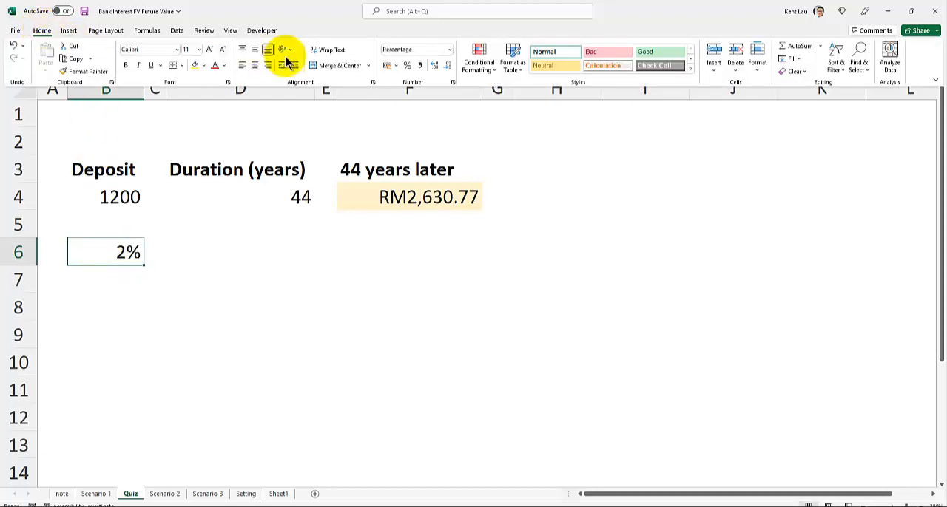
left_click(434, 66)
left_click(434, 66)
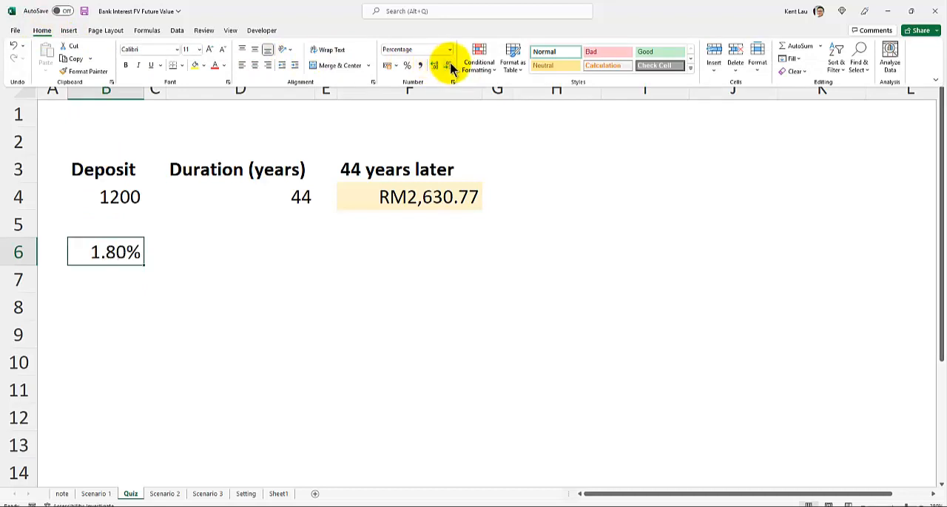
left_click(448, 68)
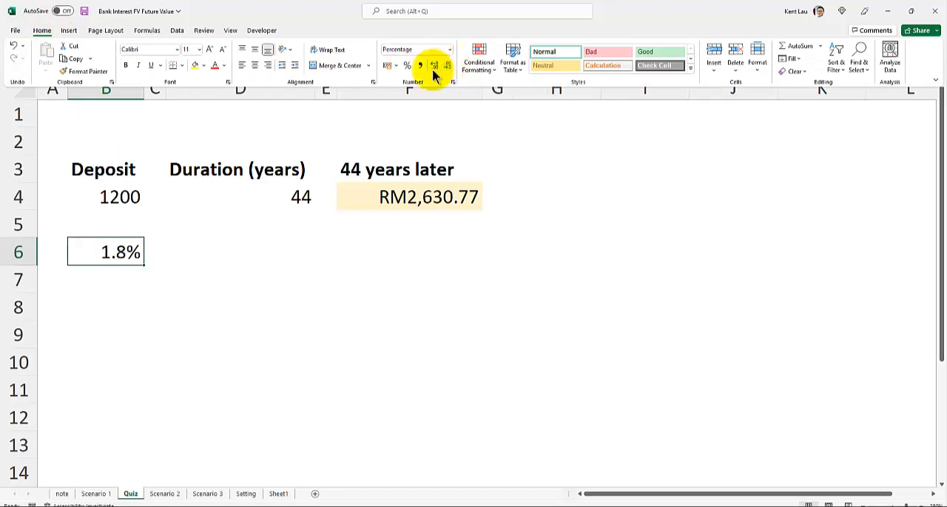
left_click(222, 236)
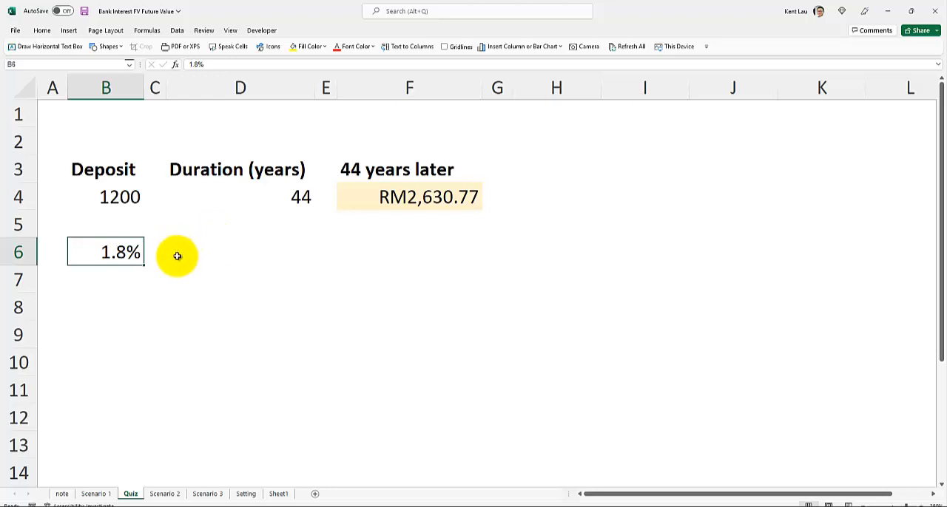
Review the FV formula in cell F4 and the cells it refers to, including the interest rate in B6
left_click(367, 198)
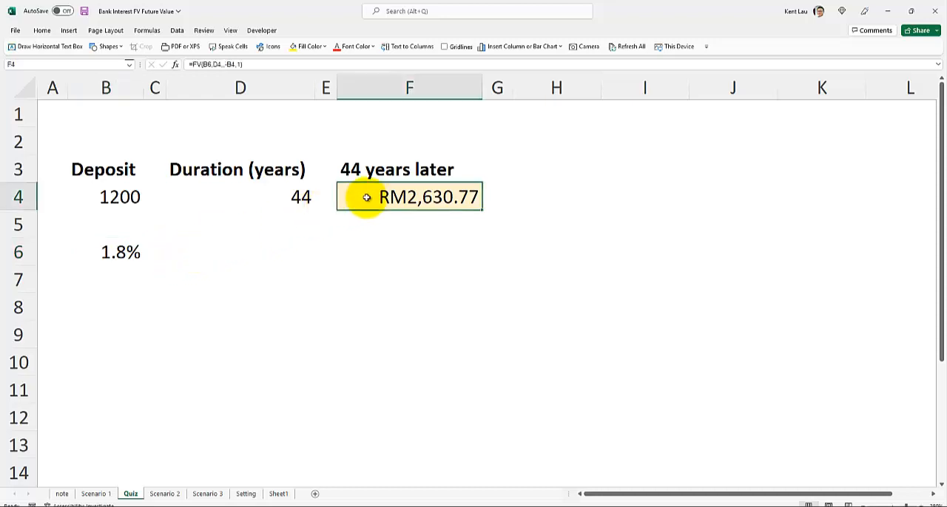
double_click(366, 198)
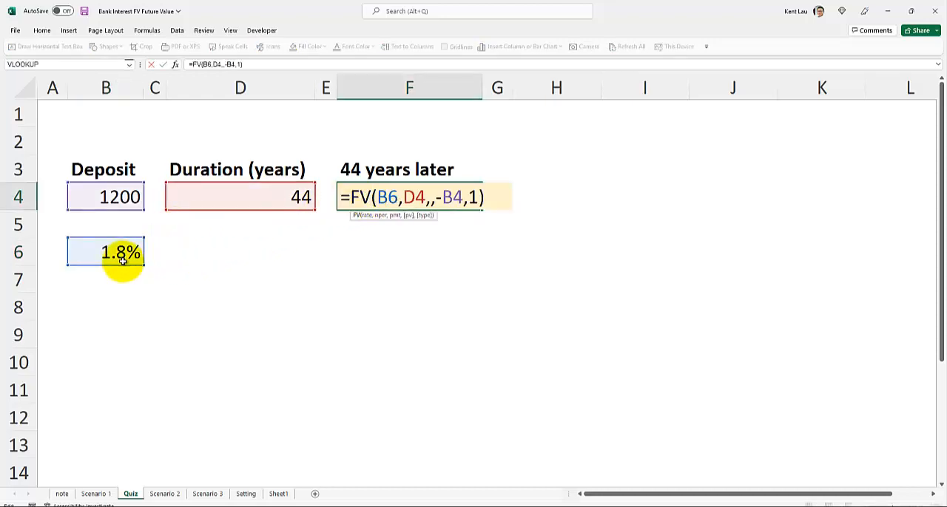
key("Return")
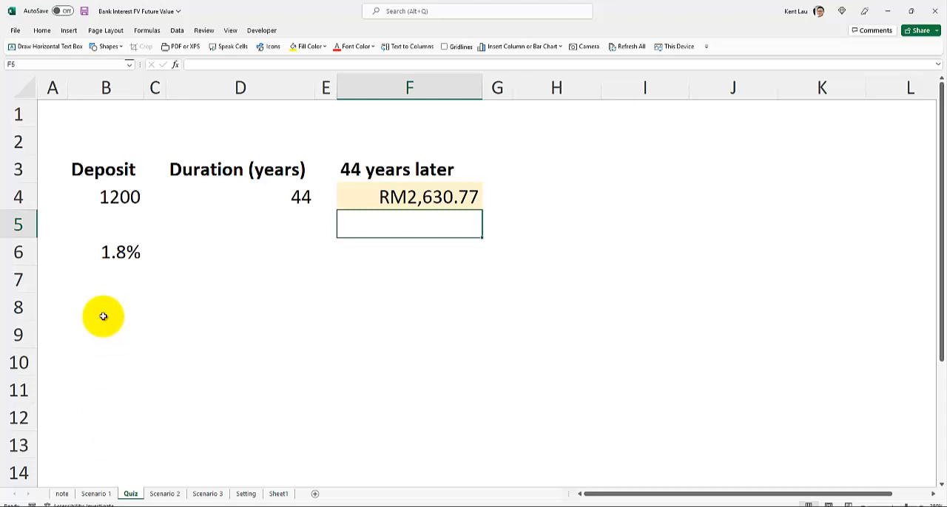
left_click(105, 253)
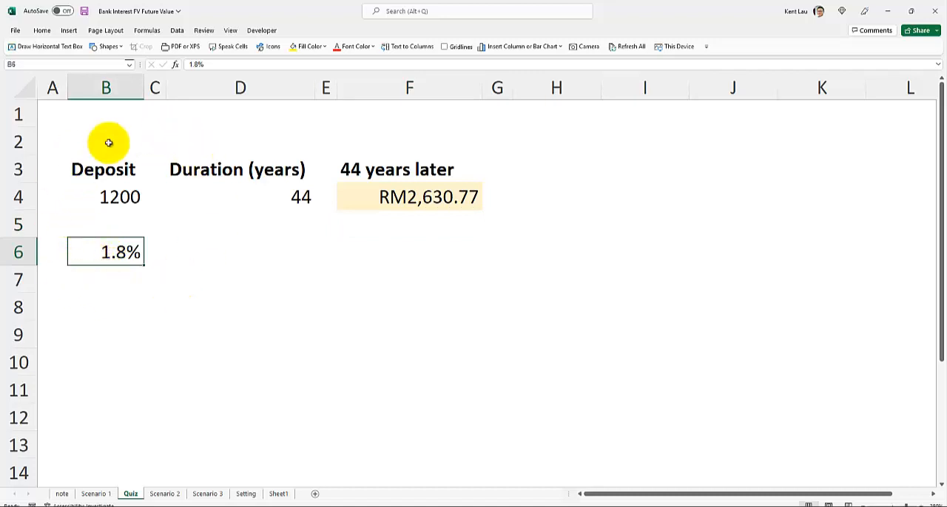
left_click(400, 197)
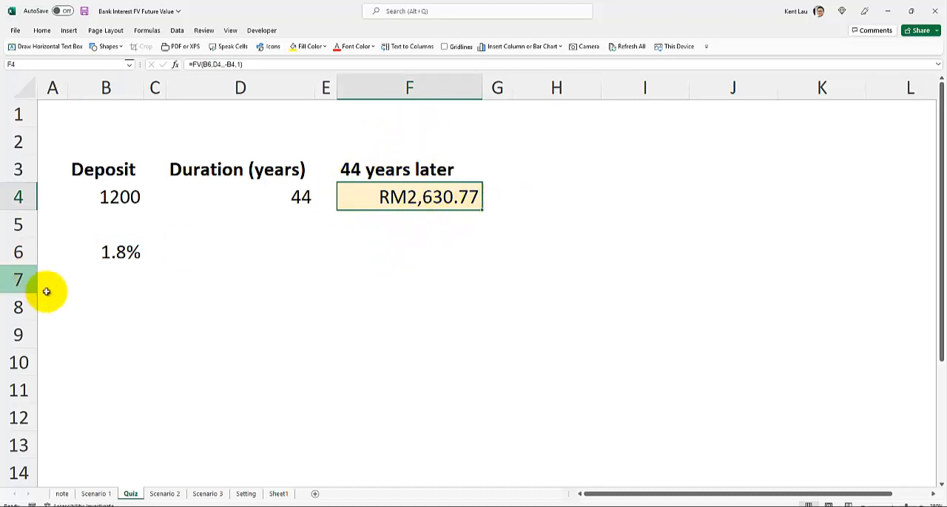
left_click(112, 327)
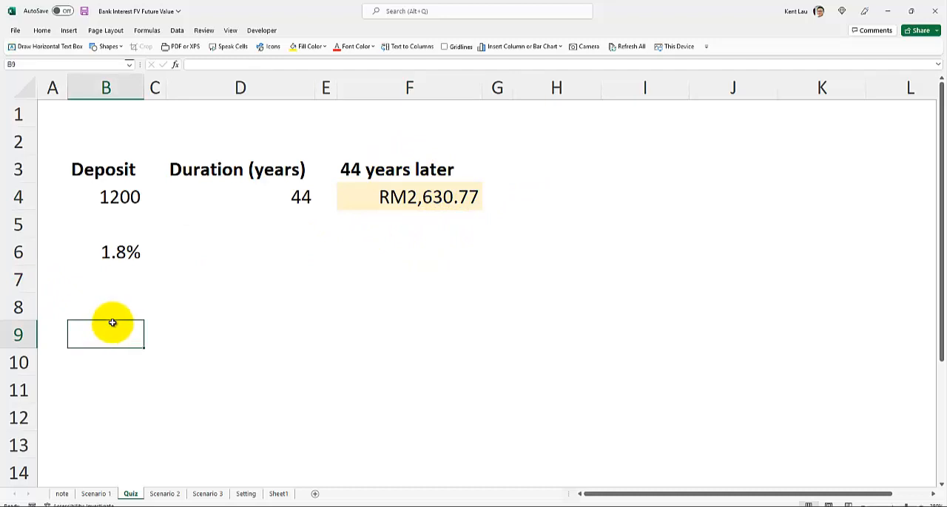
Replace the deposit in cell B4 with 1000
left_click(124, 196)
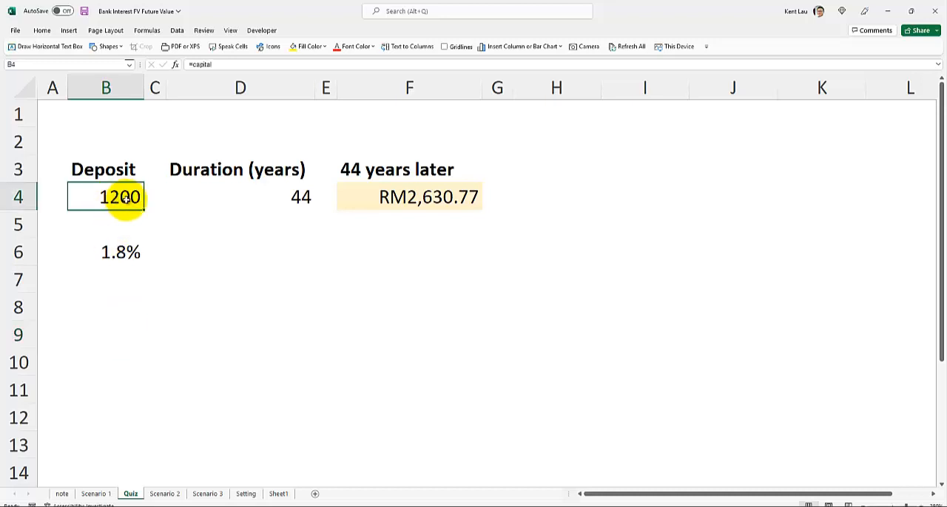
type("1000")
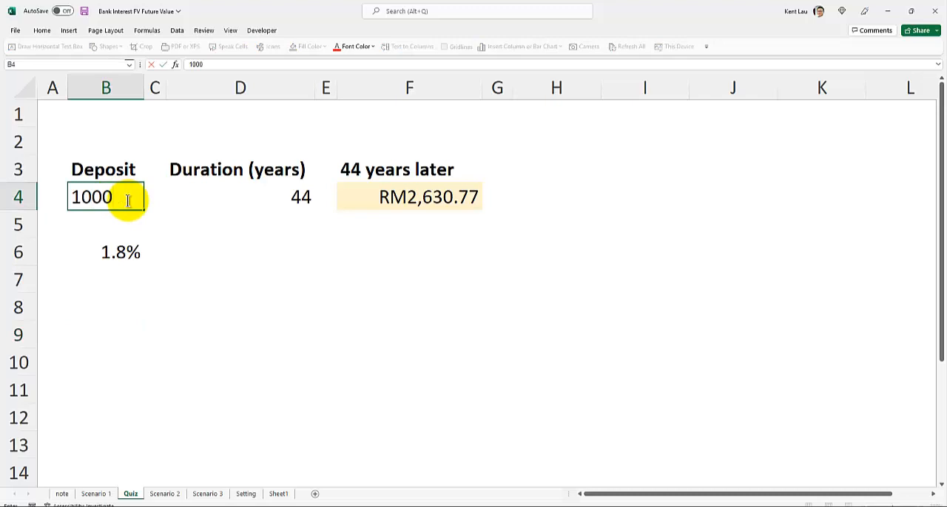
key("Return")
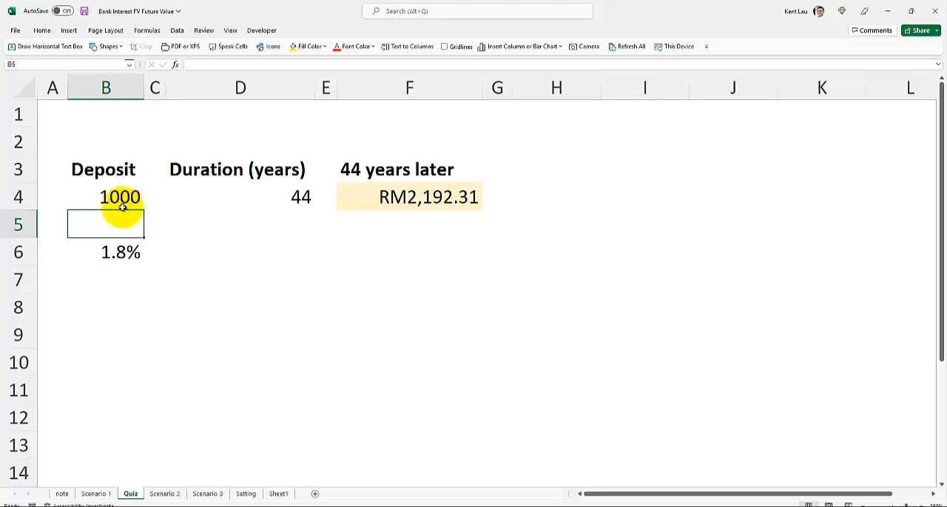
Set the interest rate in cell B6 to 3%
left_click(99, 255)
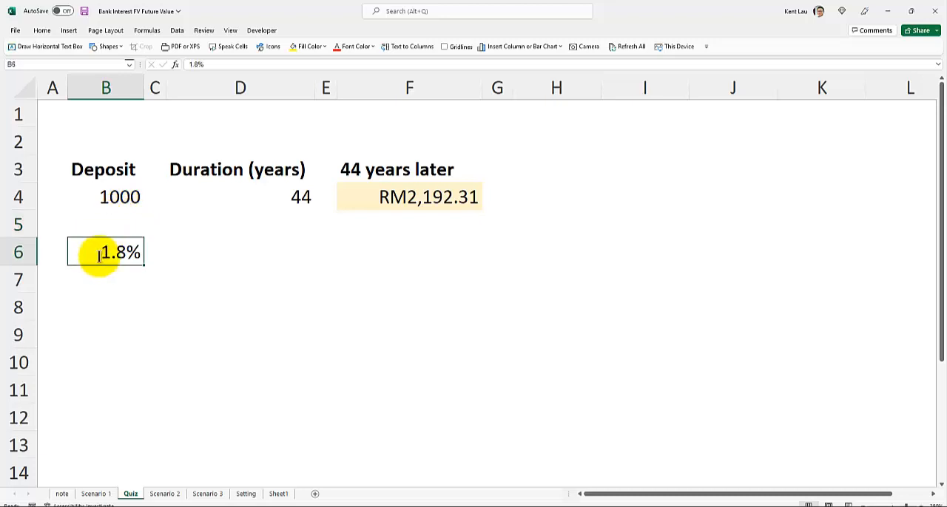
type("3")
key("Return")
Enter the rounded amount 3700 in cell F5 below the future value
left_click(432, 227)
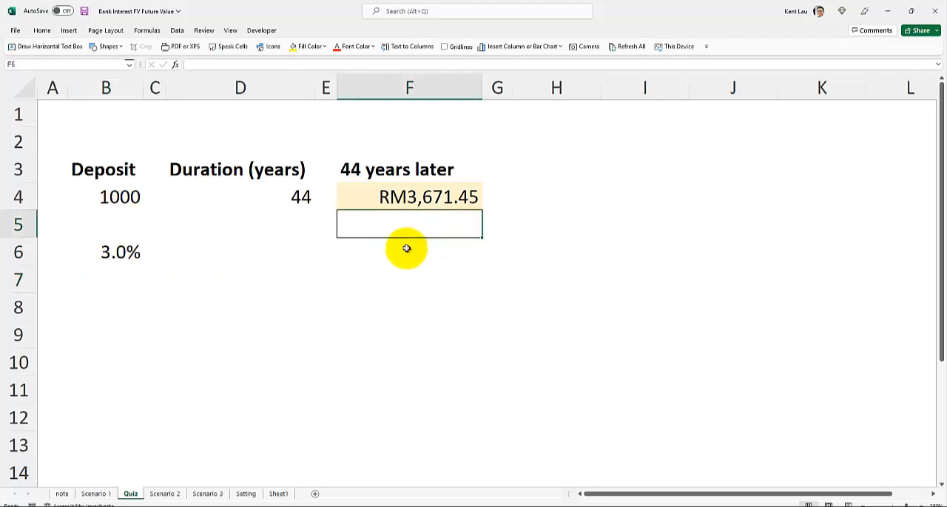
type("3")
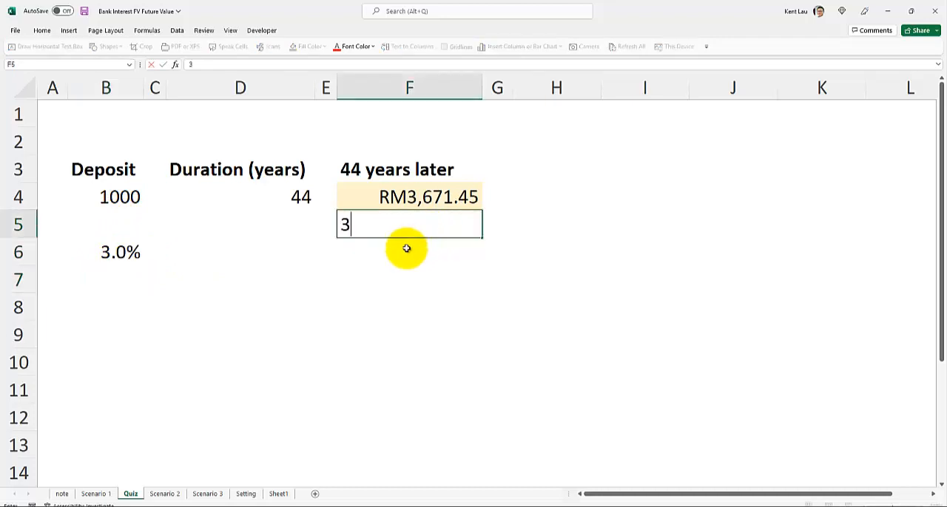
type("700")
key("Return")
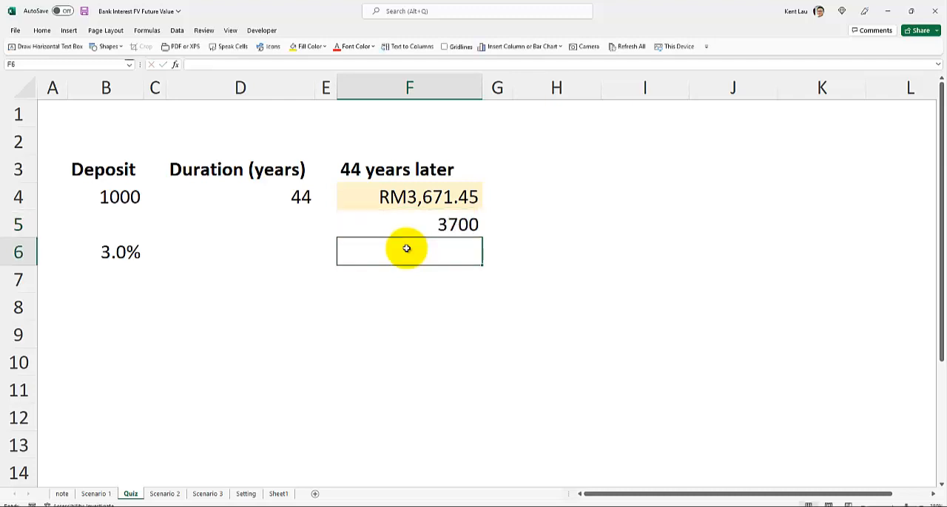
left_click(401, 224)
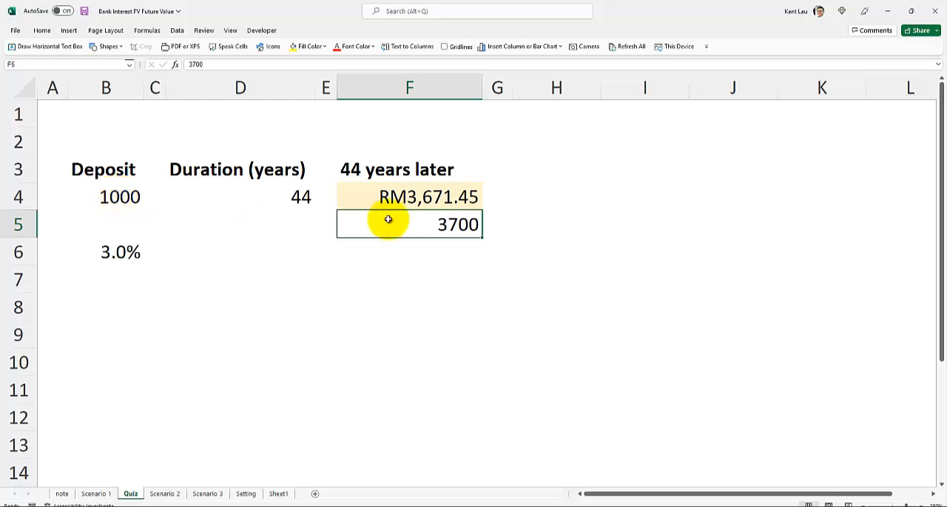
left_click(118, 197)
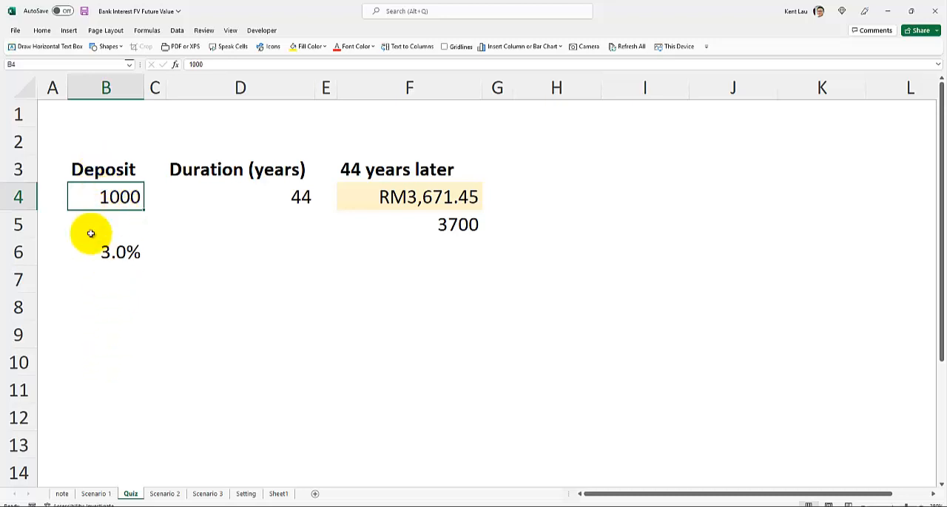
Enter a second interest rate of 10% in cell B9
left_click(100, 334)
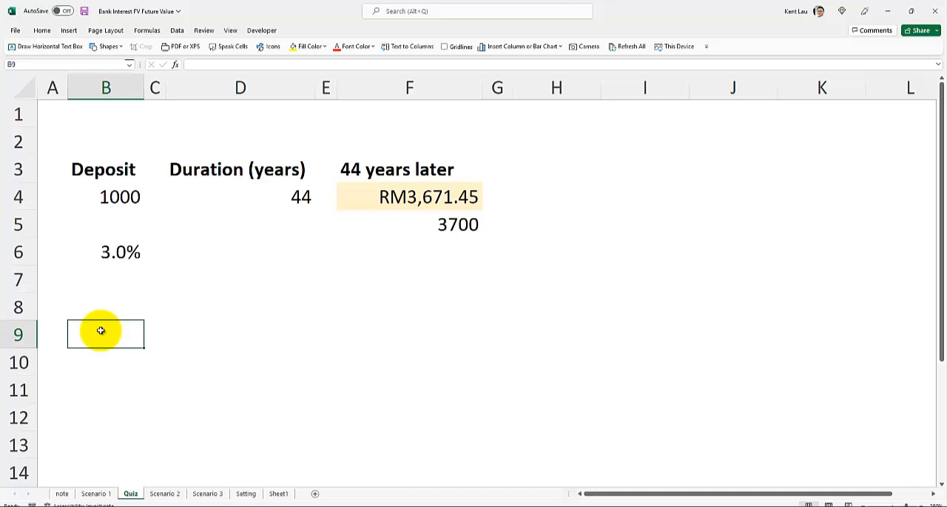
type("10")
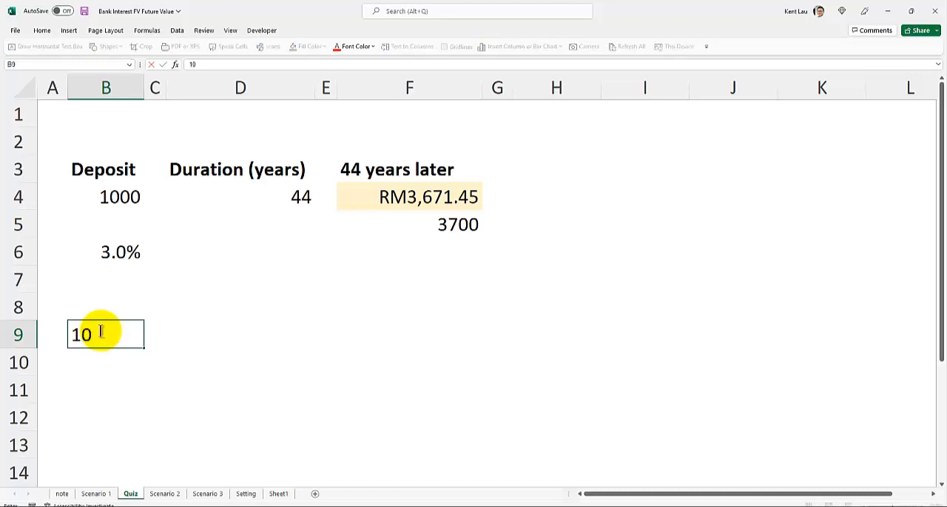
key("Return")
left_click(101, 331)
key("F2")
type("%")
key("Return")
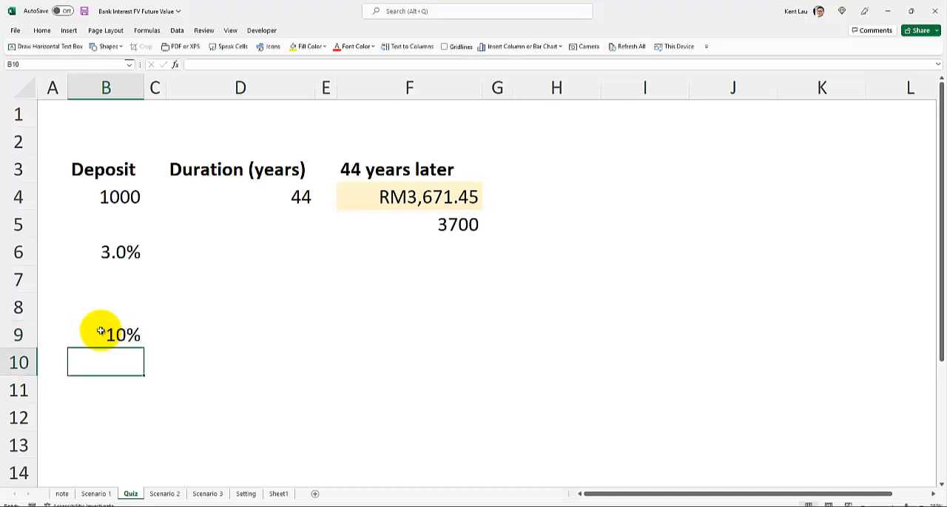
Replace the deposit in cell B4 with 500
key("Up")
key("Up")
key("Up")
key("Up")
key("Up")
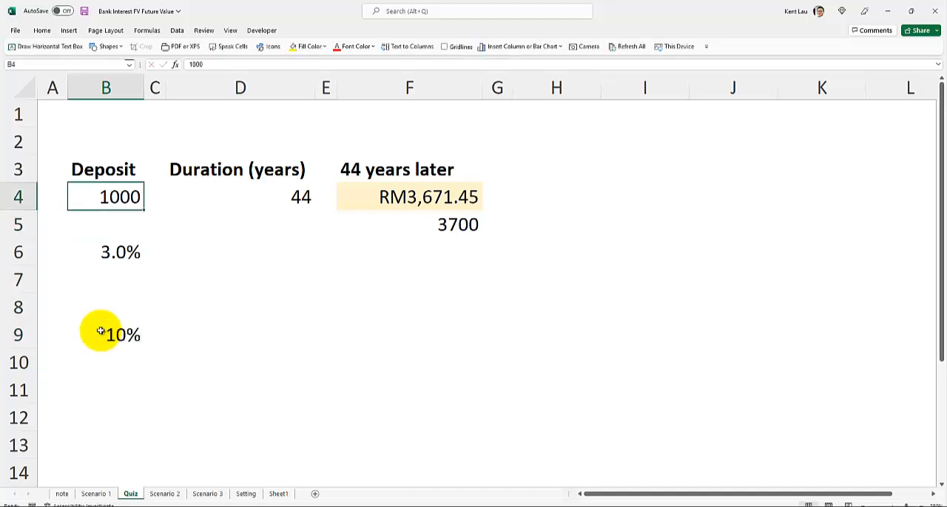
type("500")
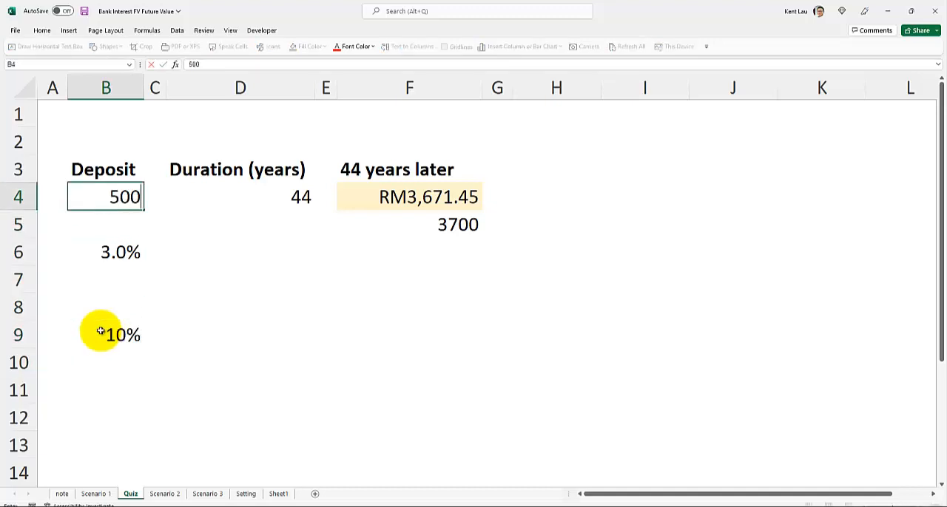
key("Return")
Enter a second deposit of 500 in cell B8, above the second interest rate
key("Down")
key("Down")
key("Down")
key("Down")
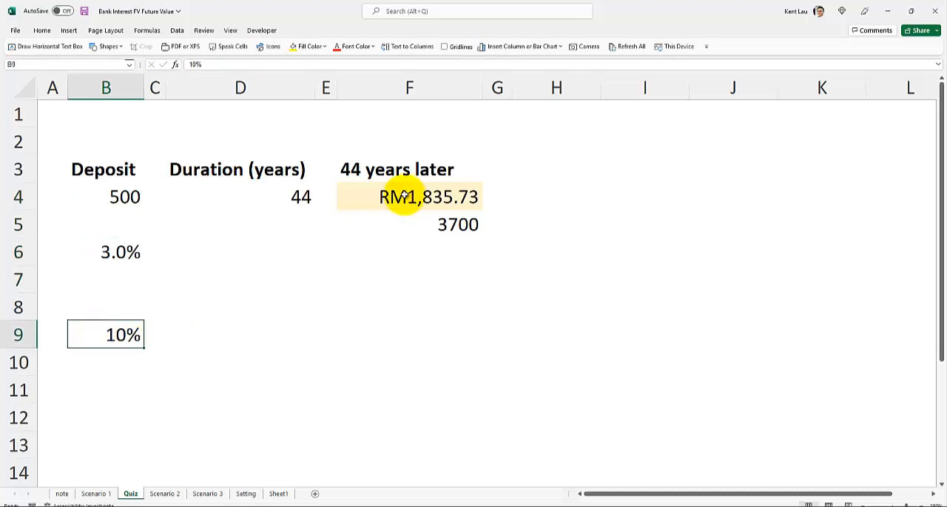
left_click(101, 309)
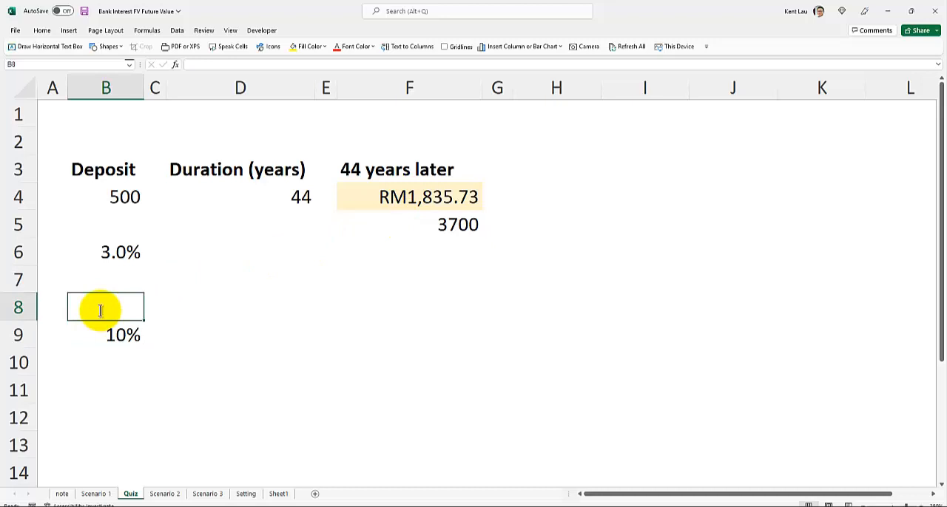
type("500")
key("Return")
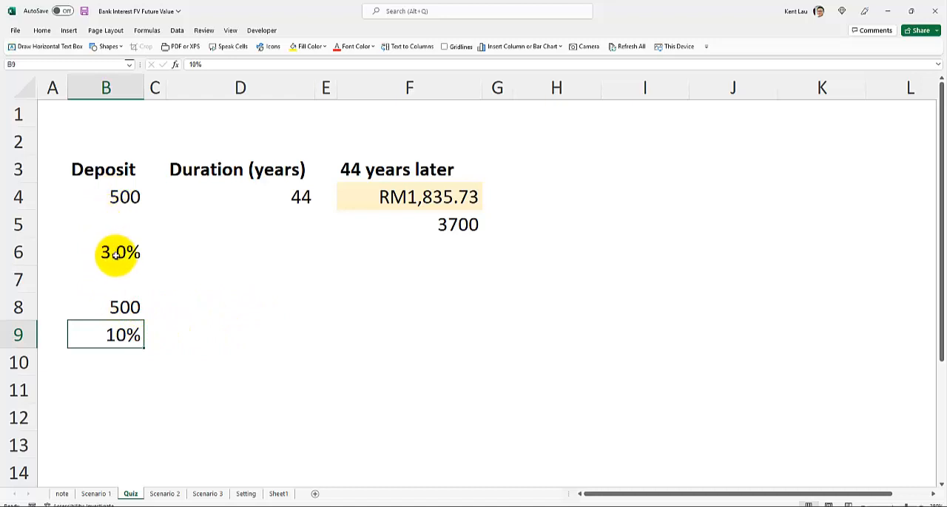
Change the second interest rate in cell B9 to 7%
left_click(396, 317)
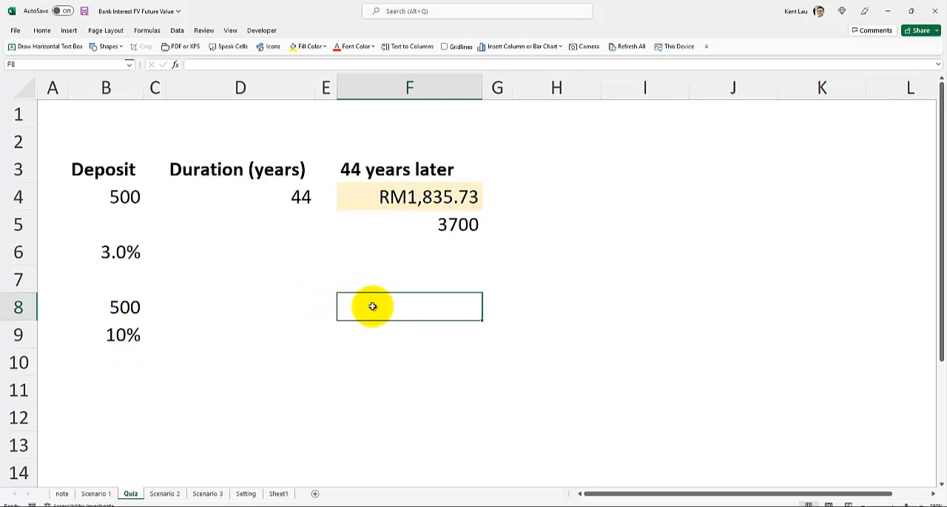
left_click(110, 337)
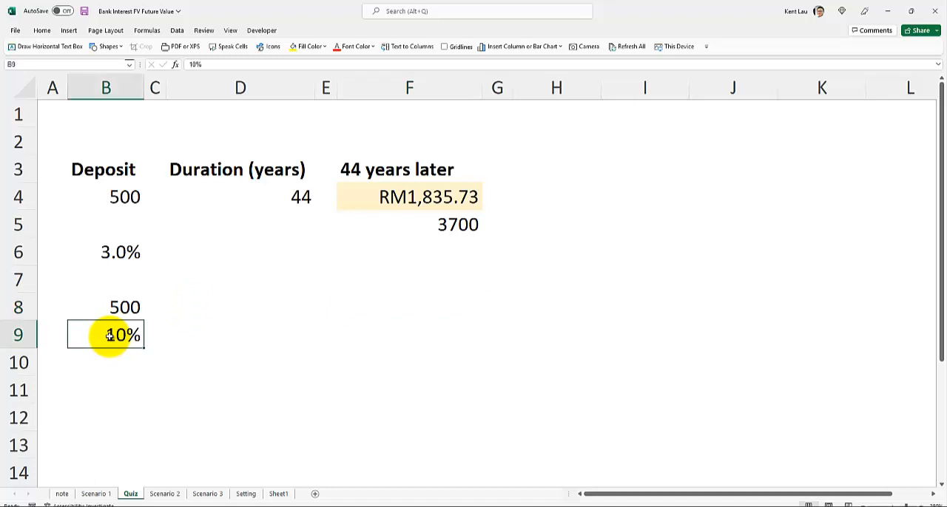
type("7")
Calculate the second deposit's future value in cell F8 with =FV(B9,D4,,-B8,1), reusing the duration in D4
left_click(403, 315)
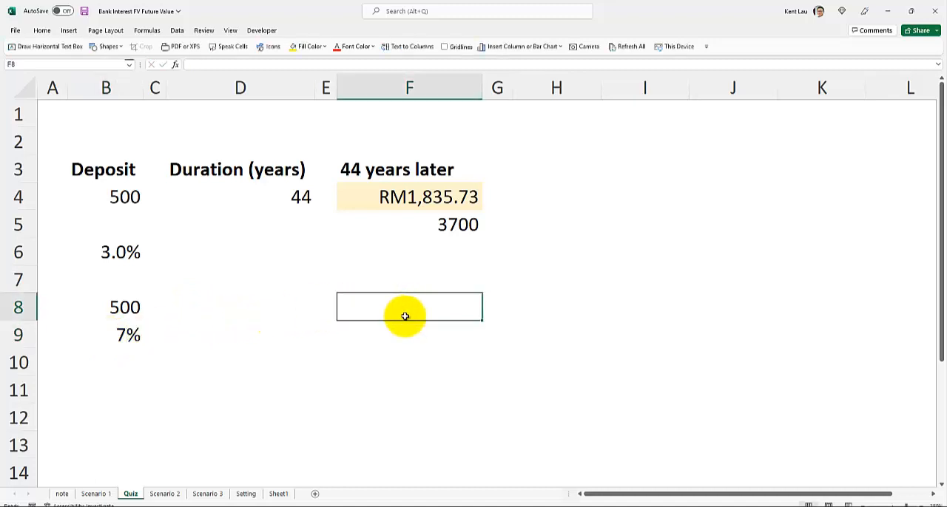
type("=fv")
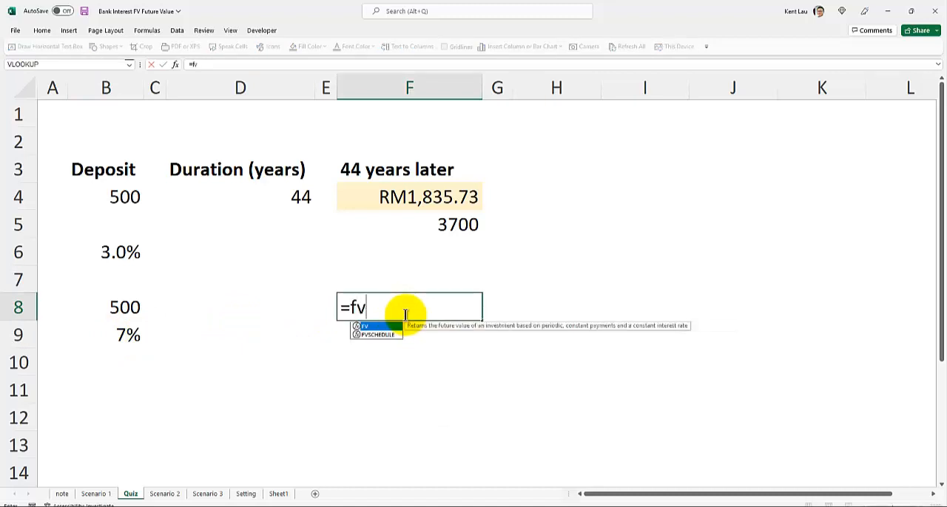
type("(")
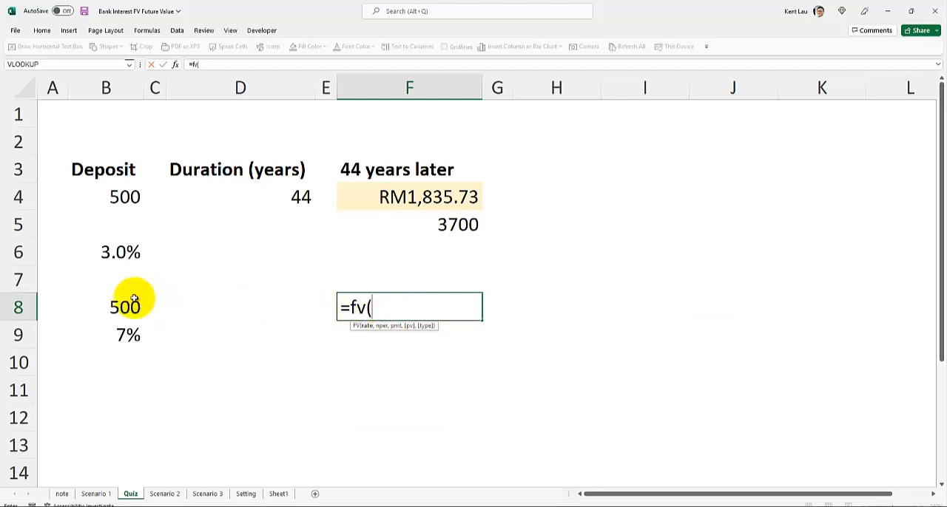
left_click(118, 334)
type(",")
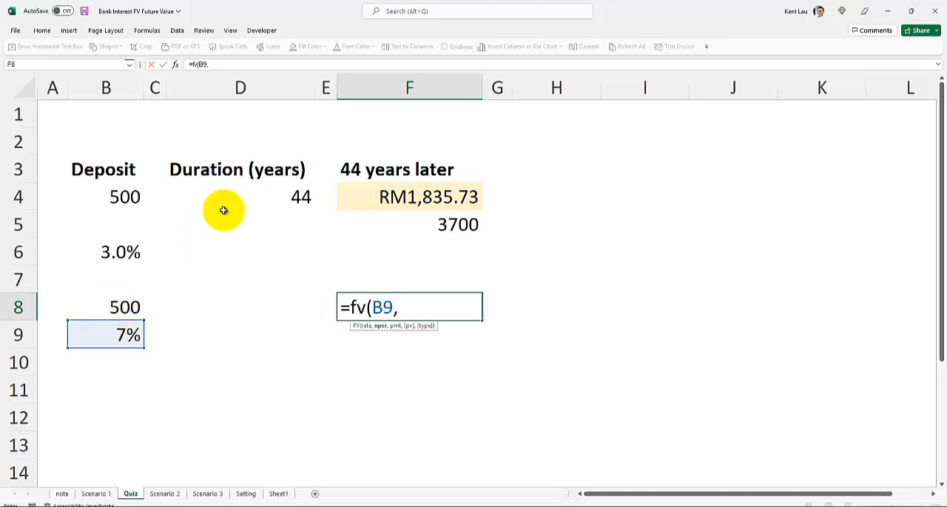
left_click(266, 187)
type(",")
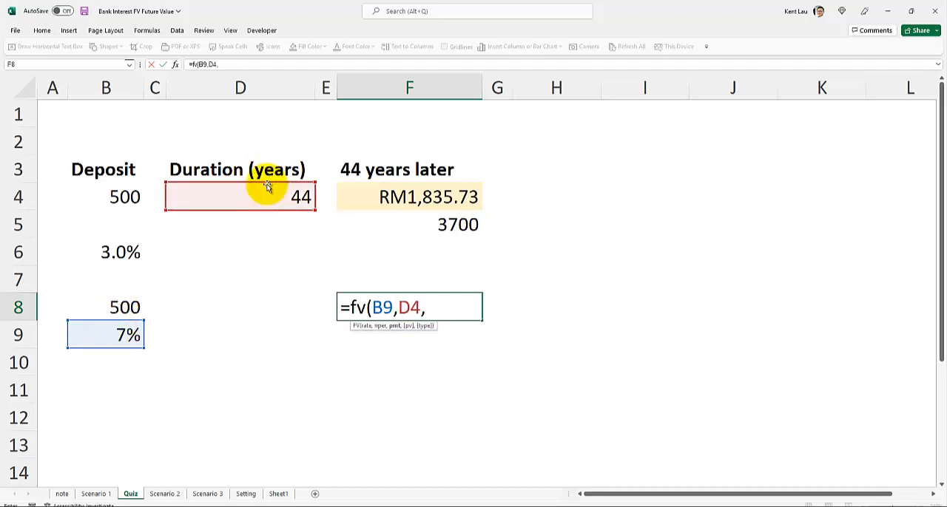
type(",")
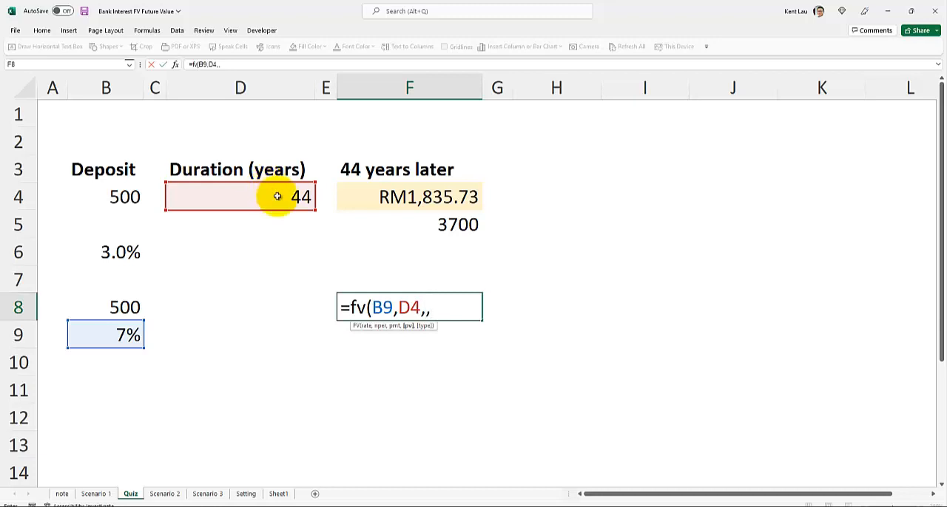
type("-")
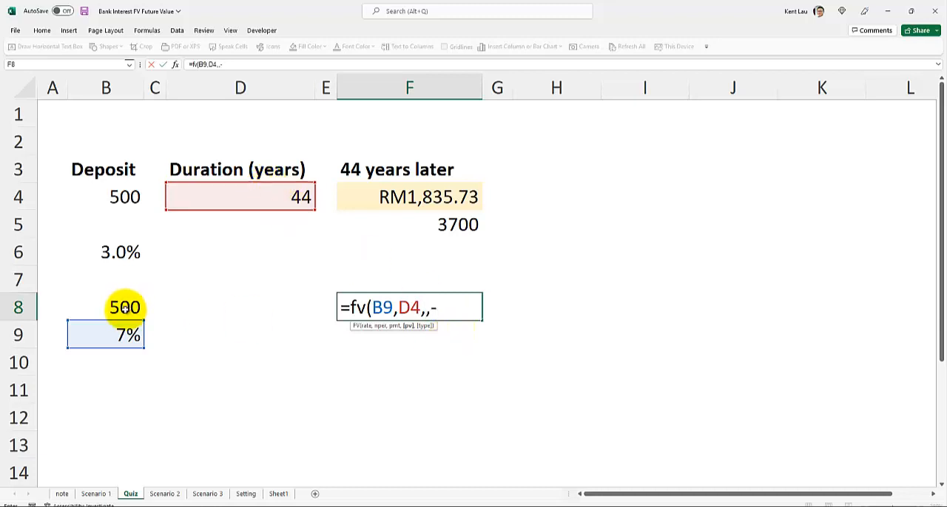
left_click(125, 310)
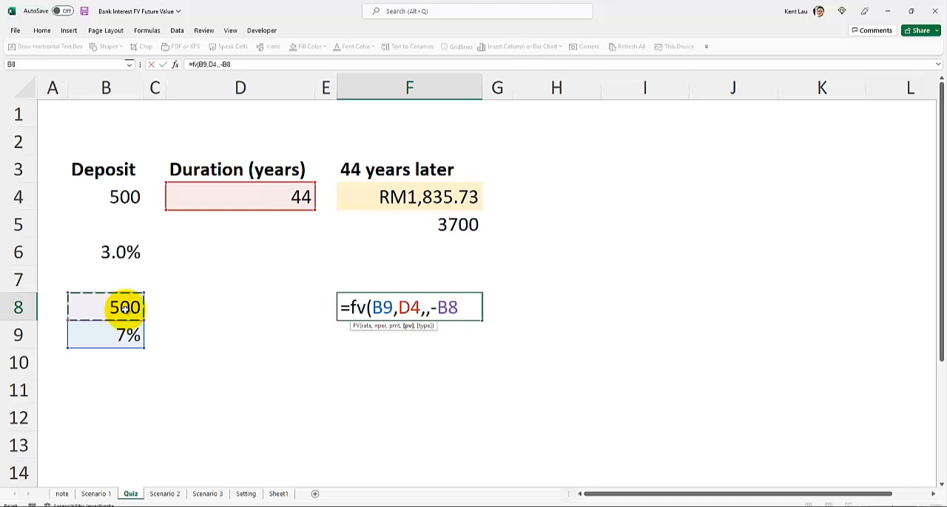
type(",")
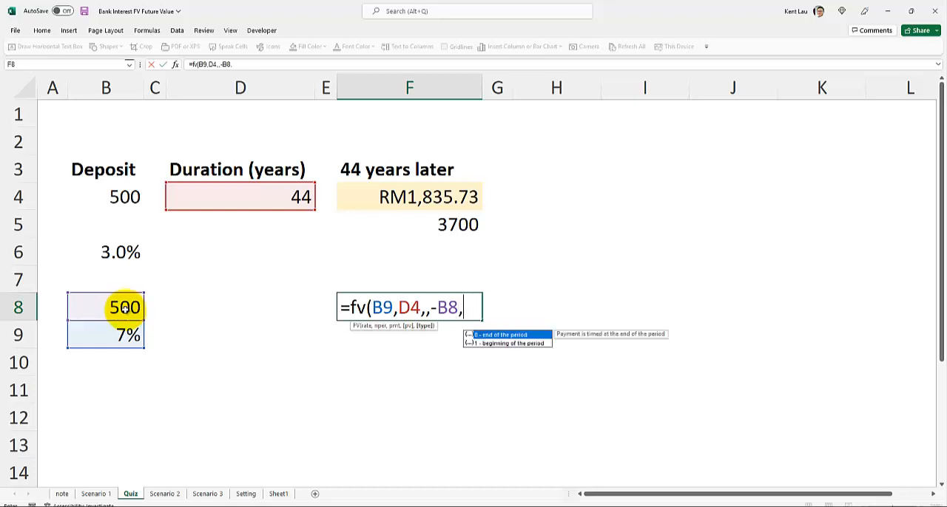
type("1)")
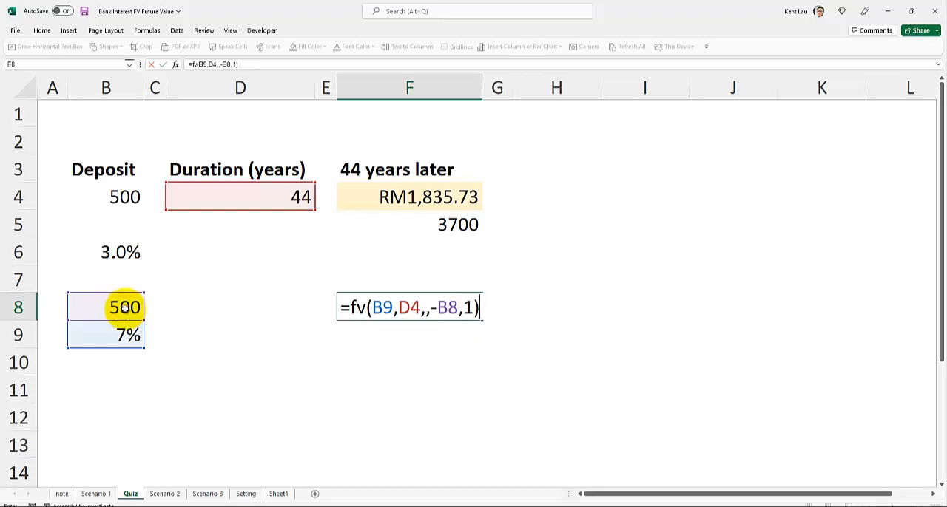
key("Return")
left_click(406, 307)
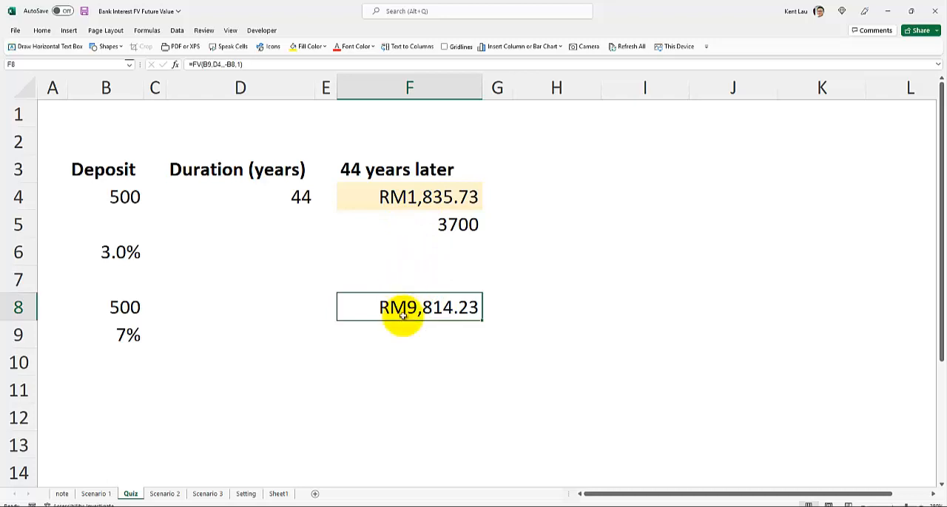
left_click(398, 196, "ctrl")
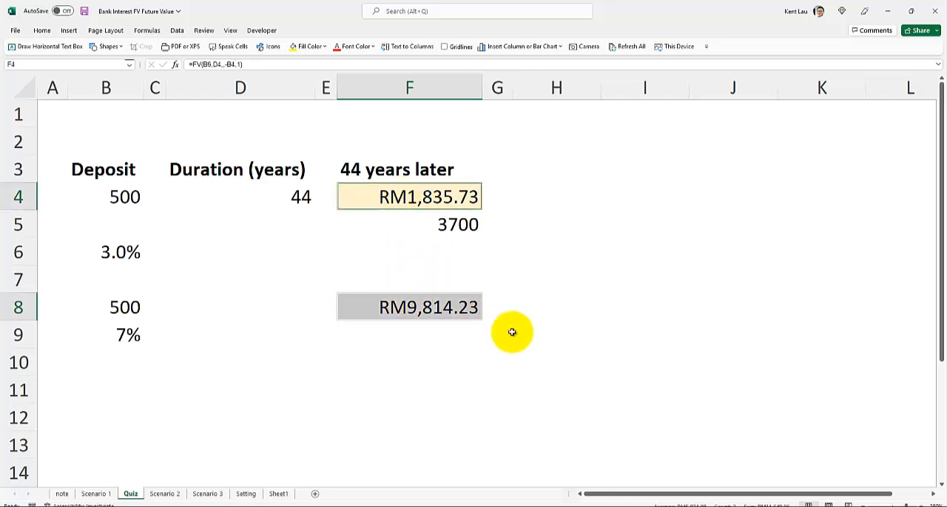
Add the two future values in cell H8 with the formula =F4+F8
left_click(537, 309)
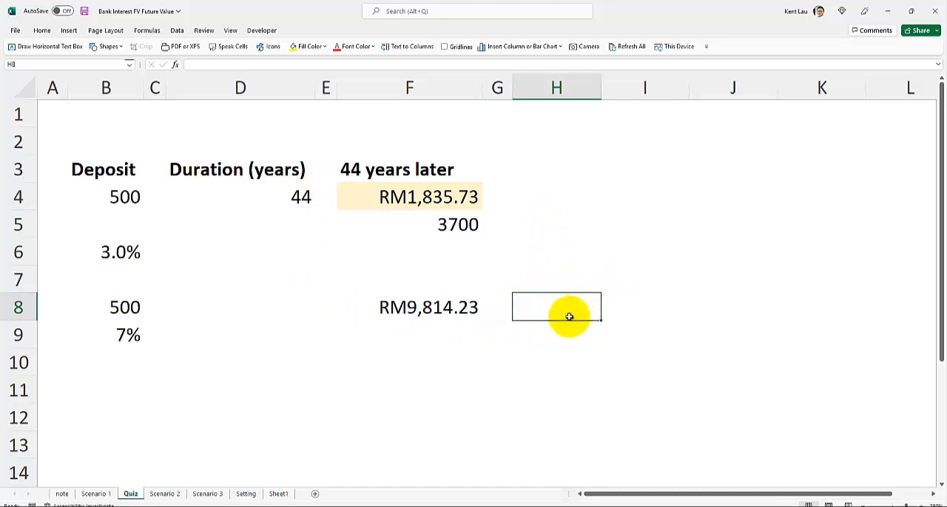
type("=")
left_click(438, 200)
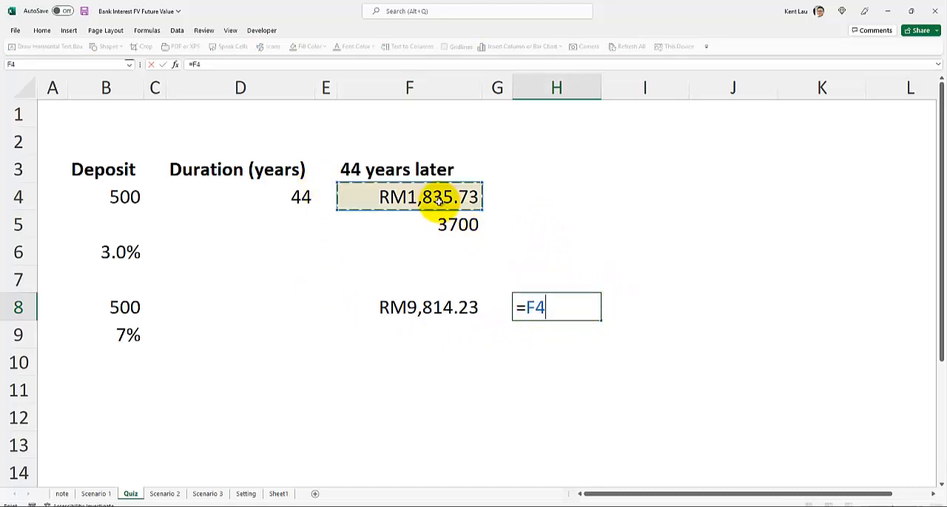
type("+")
left_click(419, 306)
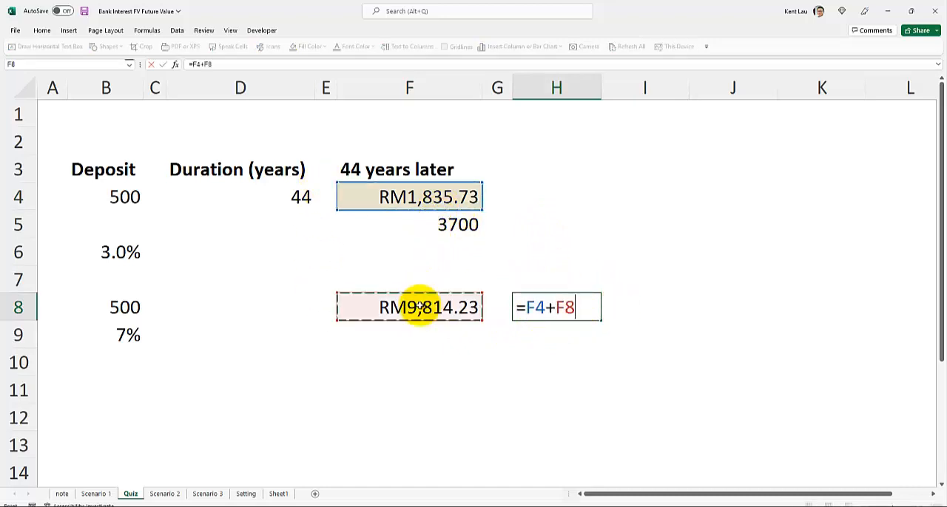
key("Return")
left_click(539, 308)
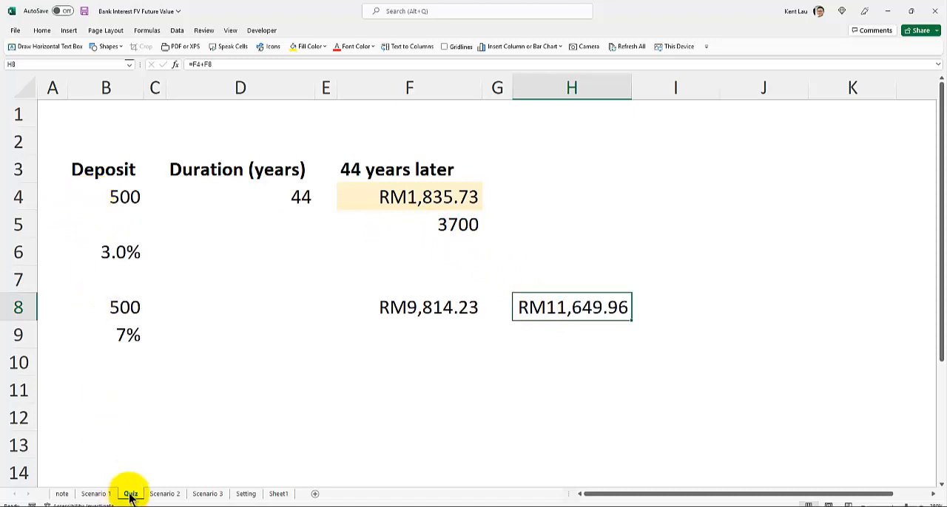
Duplicate the Quiz sheet directly after the original and set the deposit in cell B4 of the copy to 1000
left_click_drag(130, 498, 148, 488)
left_click(101, 197)
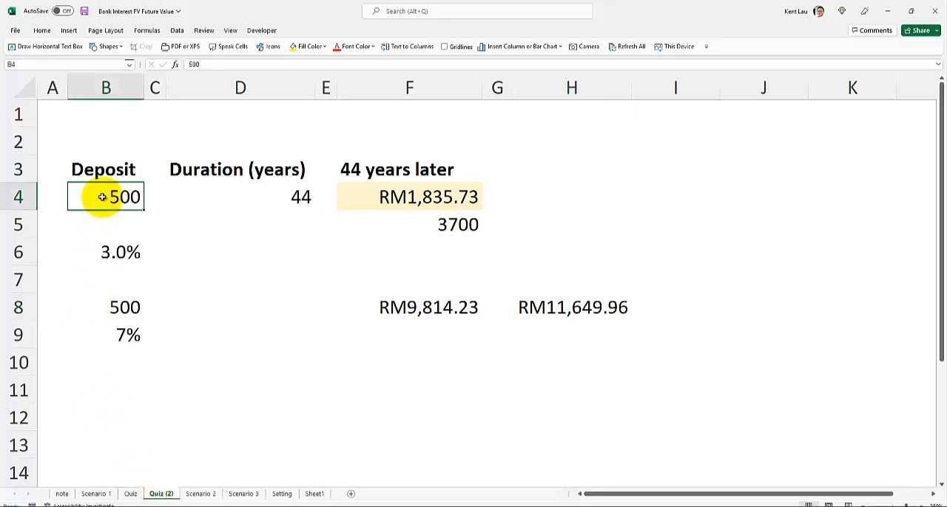
type("1000")
Delete rows 5 to 11 from the Quiz (2) sheet
left_click(118, 252)
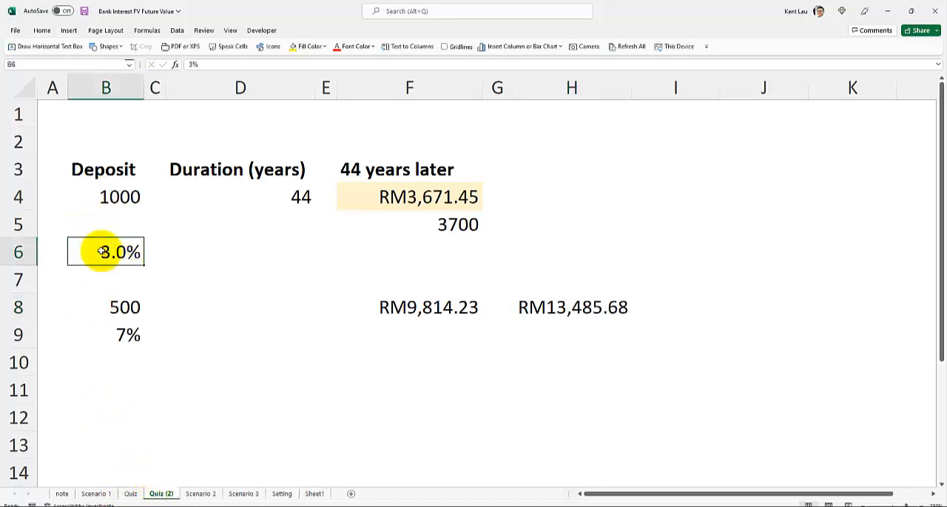
left_click_drag(8, 224, 23, 377)
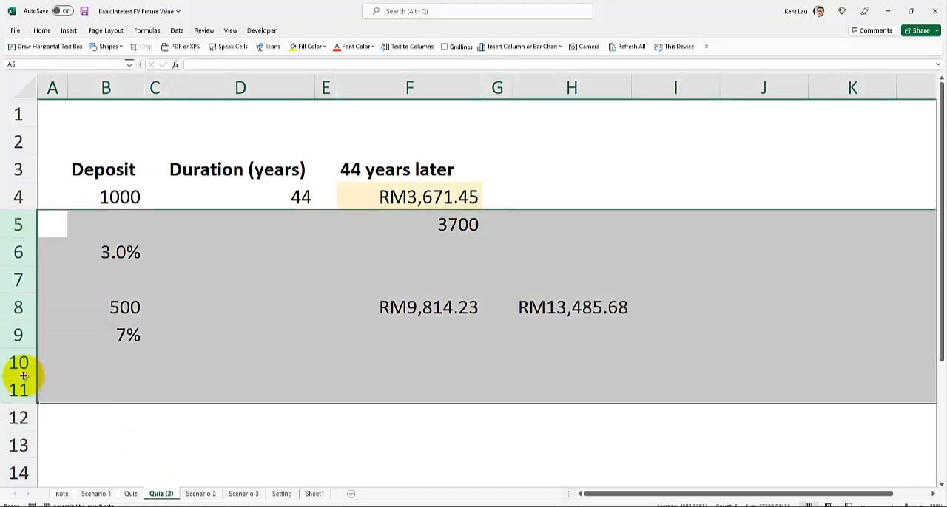
key("ctrl+minus")
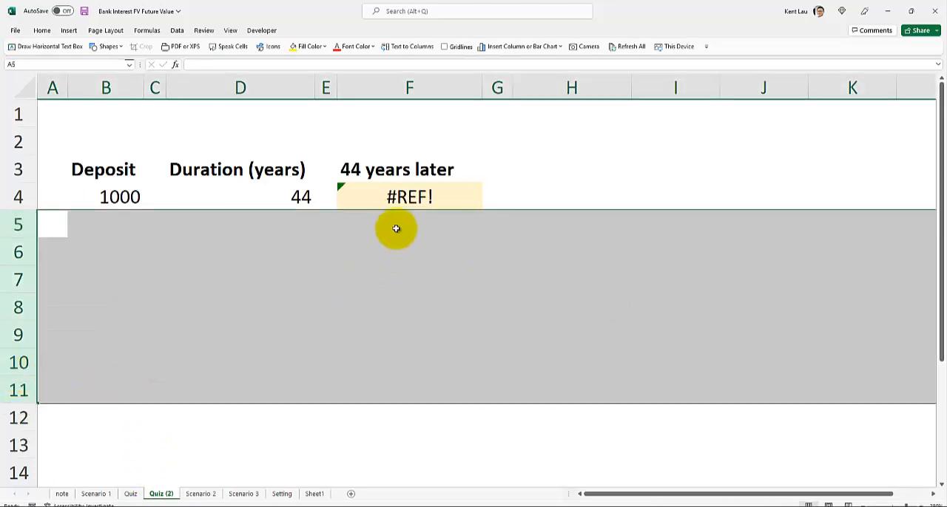
Replace the broken rate reference in cell F4's FV formula with B4 and widen column F
double_click(398, 197)
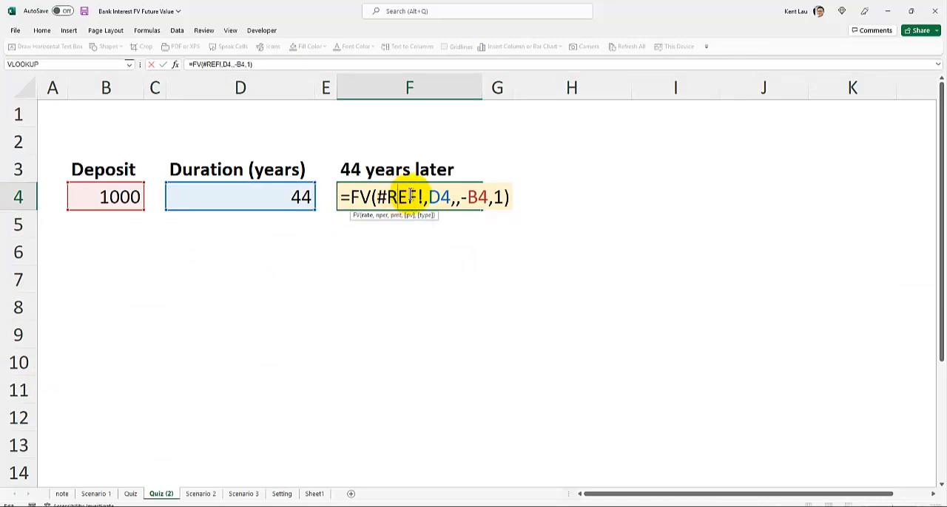
left_click_drag(423, 196, 373, 197)
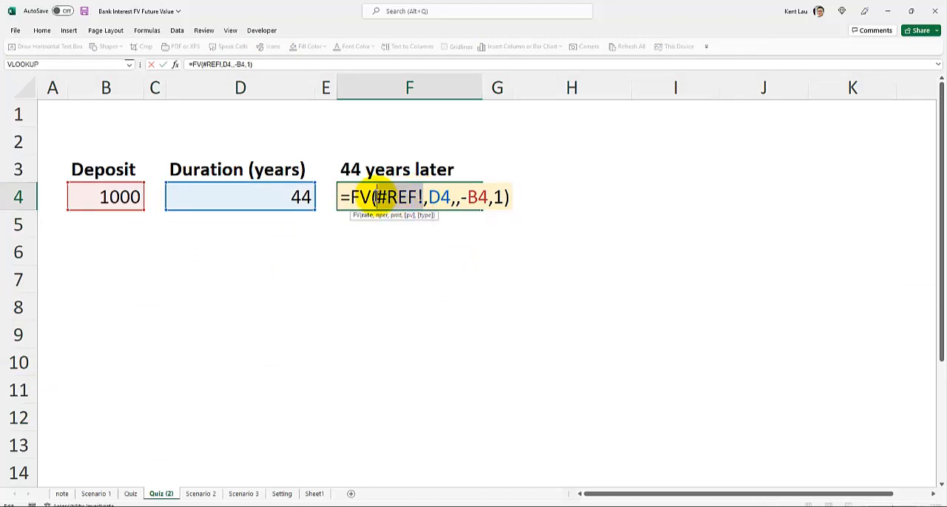
left_click(124, 197)
key("Return")
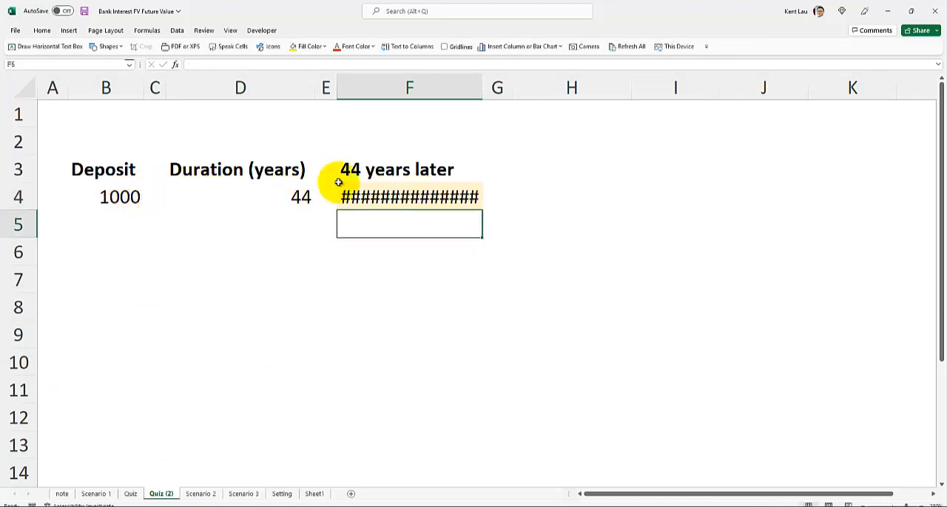
left_click_drag(481, 82, 507, 81)
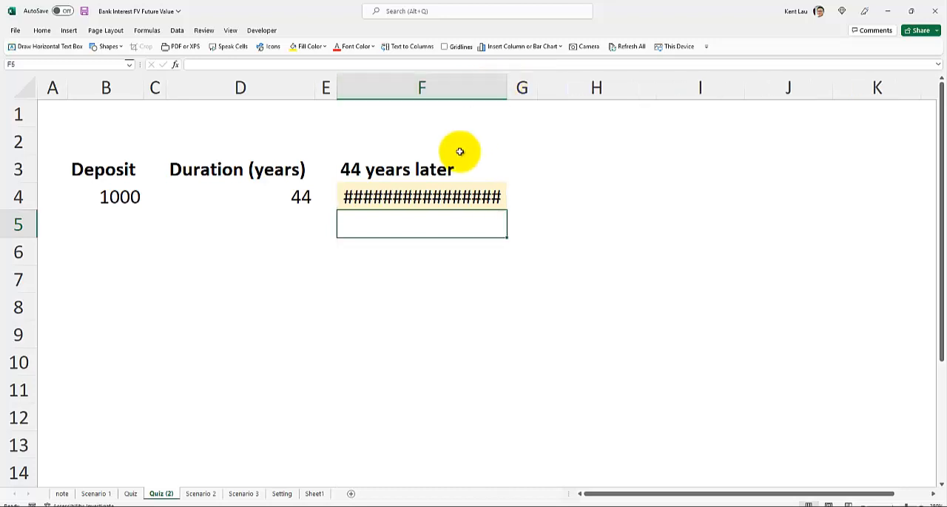
left_click(422, 196)
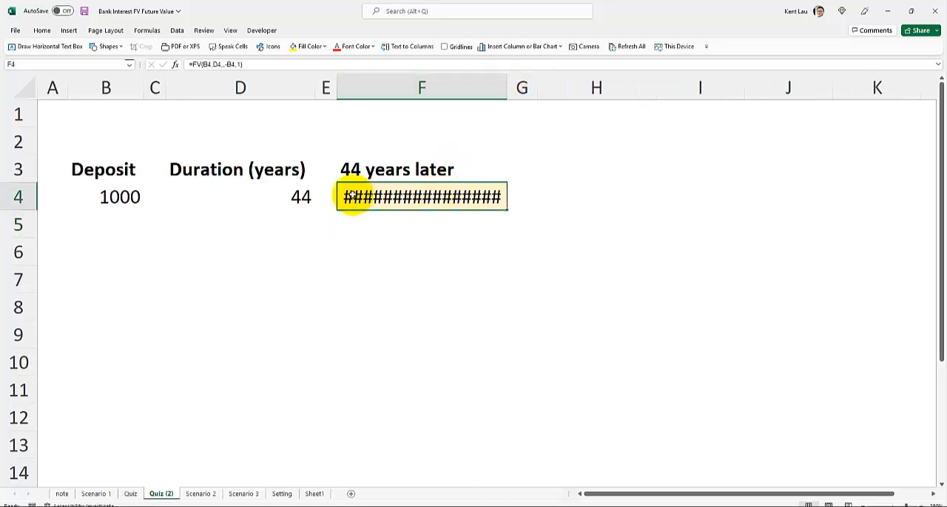
Enter an interest rate of 3% in cell B6 of the Quiz (2) sheet
left_click(104, 225)
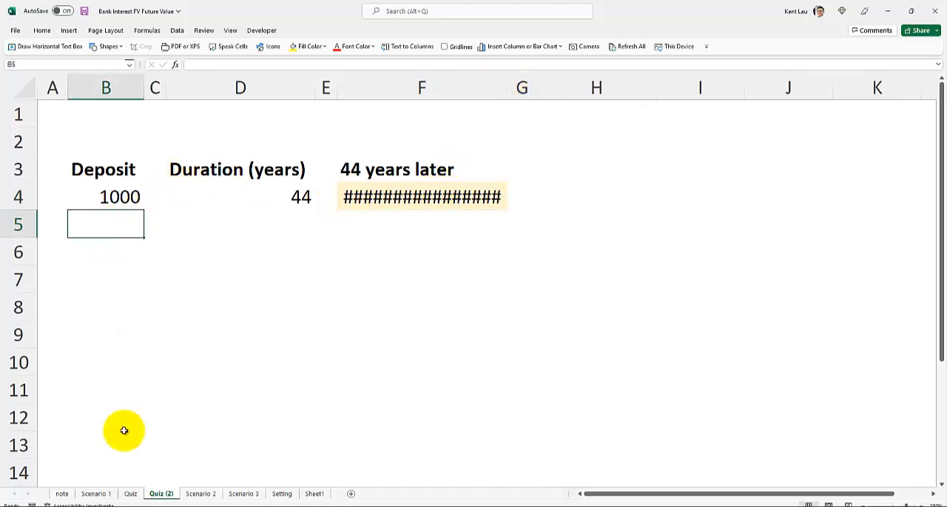
left_click(130, 494)
left_click(158, 494)
left_click(105, 263)
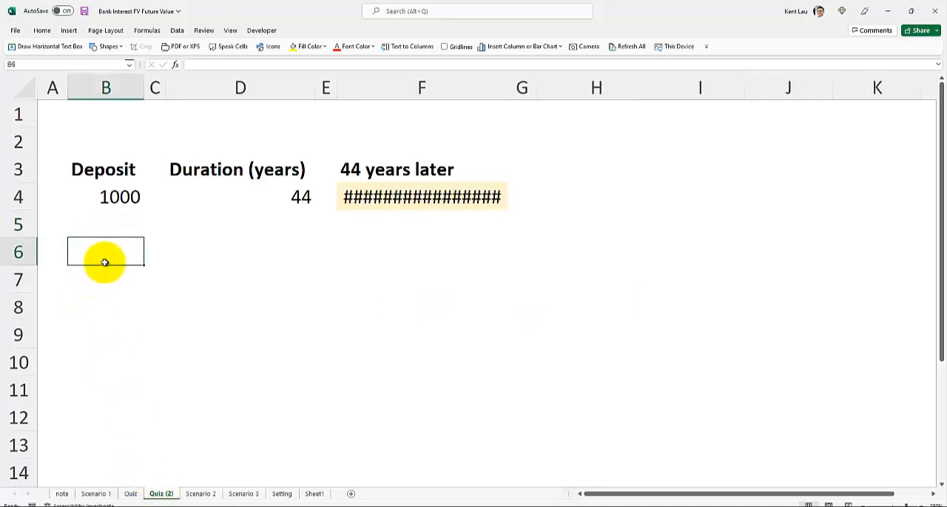
type("3")
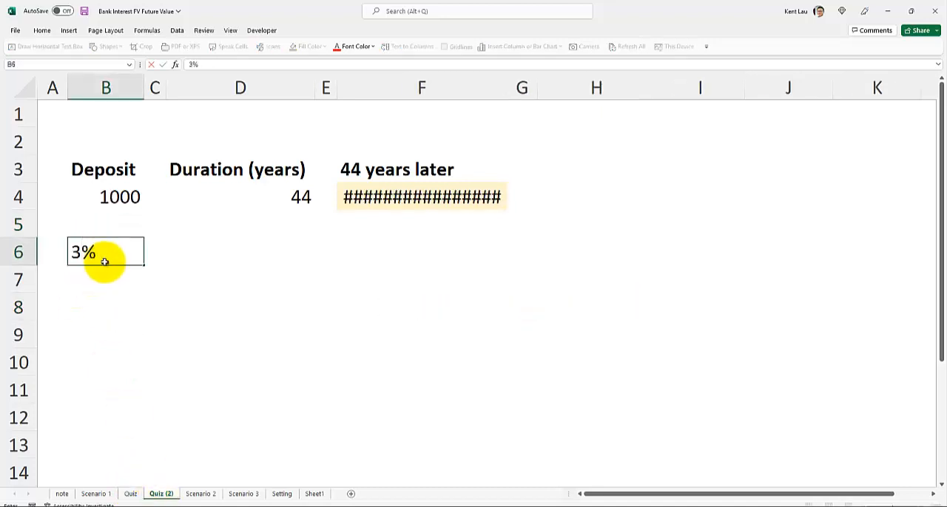
key("Return")
Correct the formula in cell F4 to =FV(B6,D4,,-B4,1) and narrow column F to fit the result
double_click(398, 198)
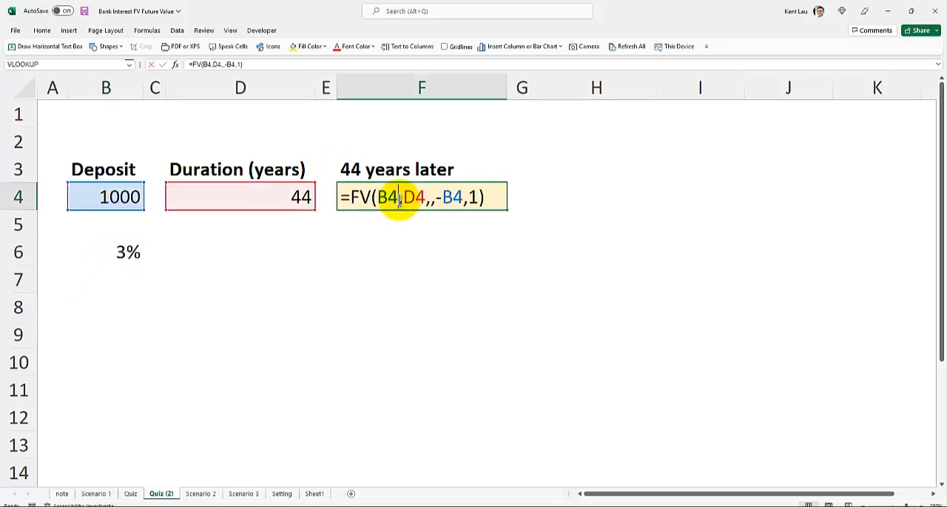
double_click(388, 196)
left_click(130, 253)
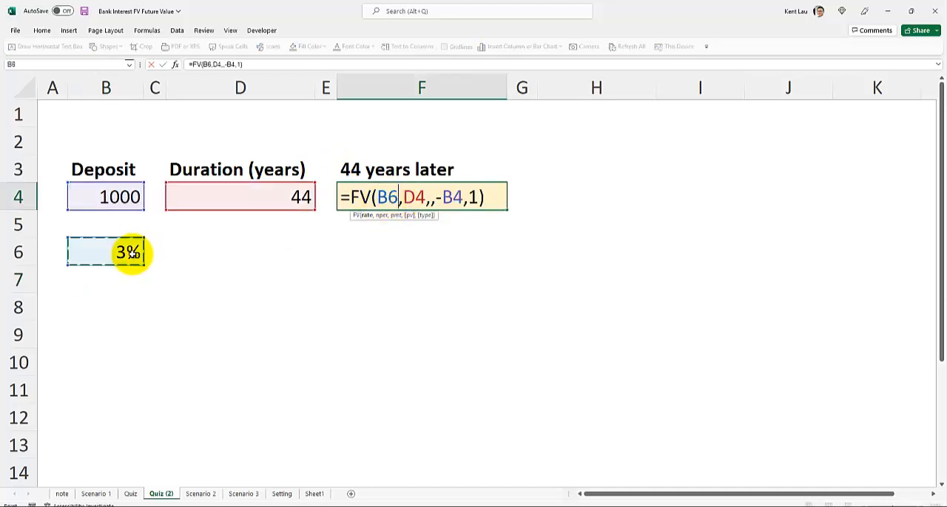
key("Return")
left_click(407, 196)
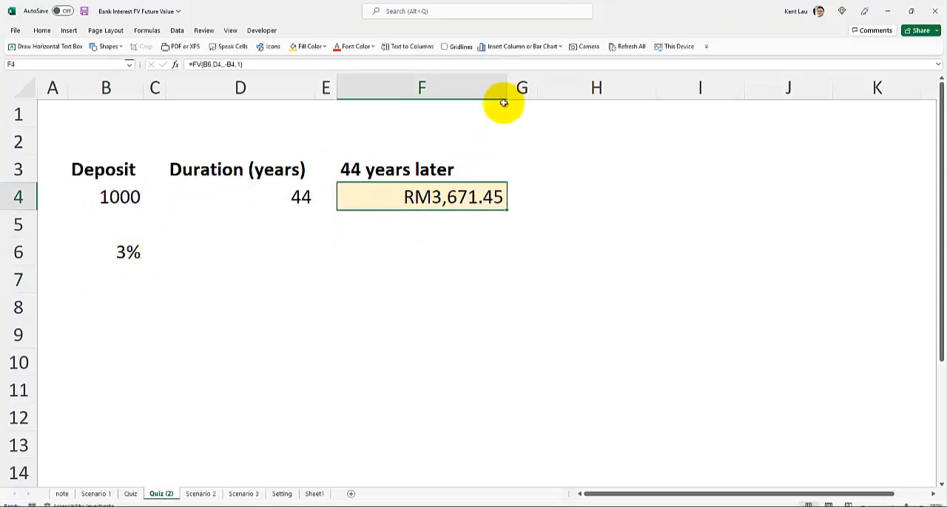
left_click_drag(494, 90, 478, 89)
Set the interest rate in cell B6 to 2% and check the future value in cell F4
left_click(128, 196)
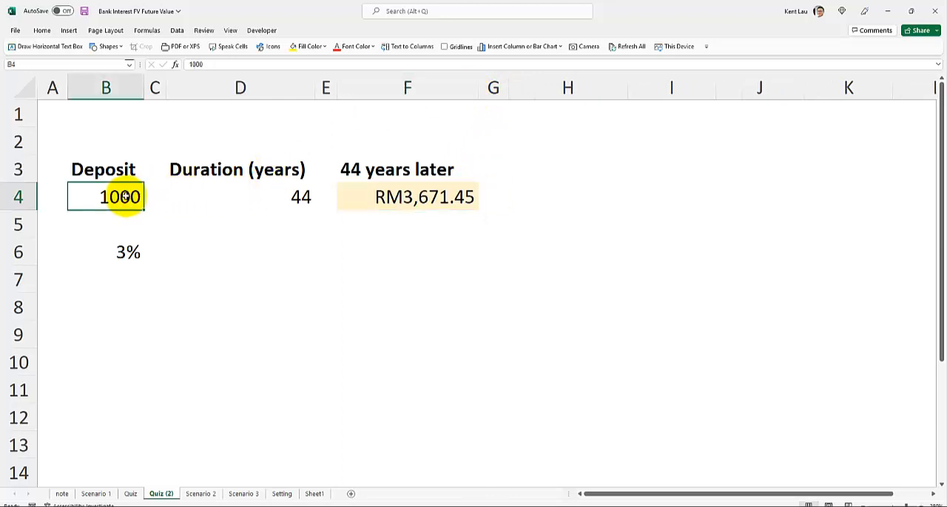
left_click(97, 255)
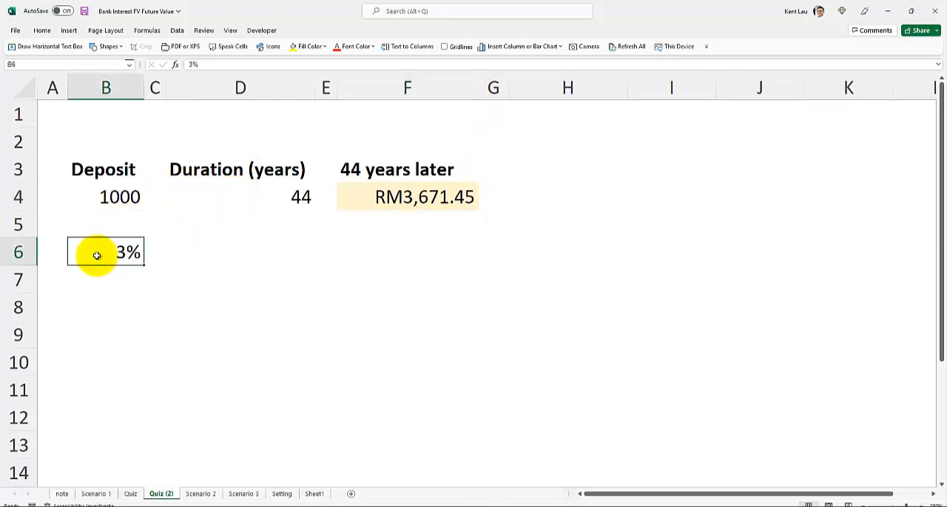
type("2%")
key("Return")
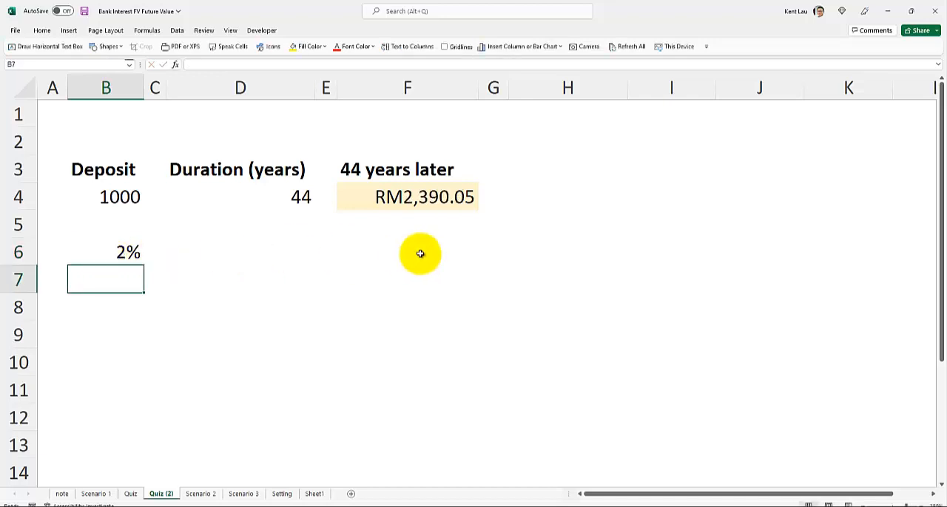
left_click(403, 198)
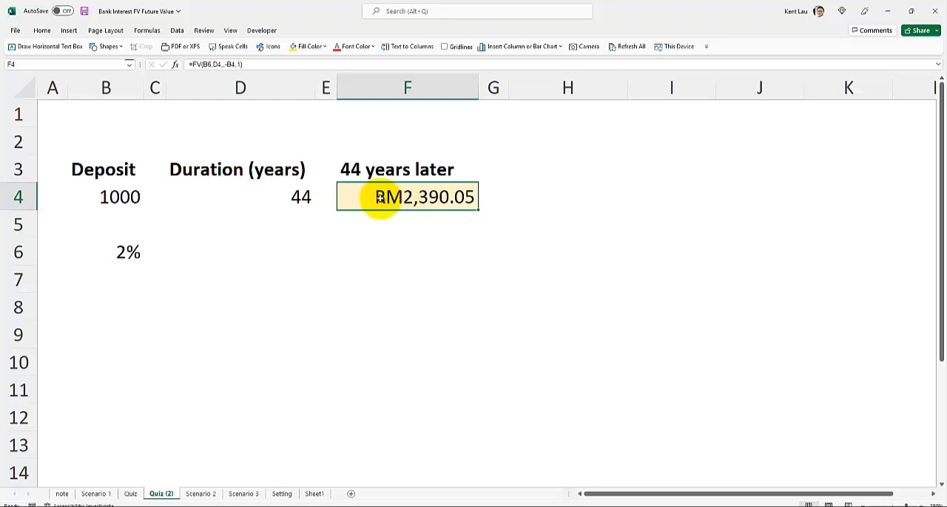
Set the interest rate in cell B6 to 2.5%
left_click(115, 253)
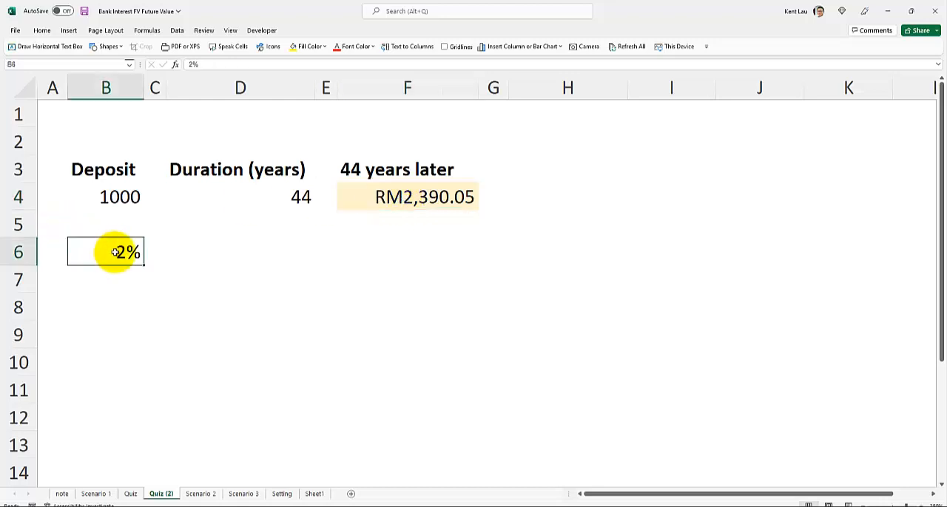
type("2.5%")
key("Return")
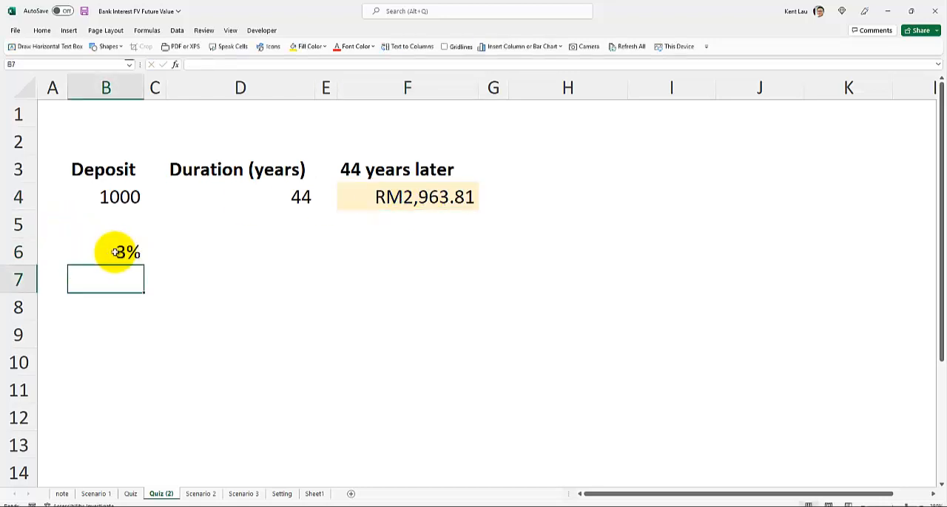
Widen column B slightly and set the interest rate in cell B6 to 2.3%
left_click(115, 253)
left_click_drag(145, 87, 158, 87)
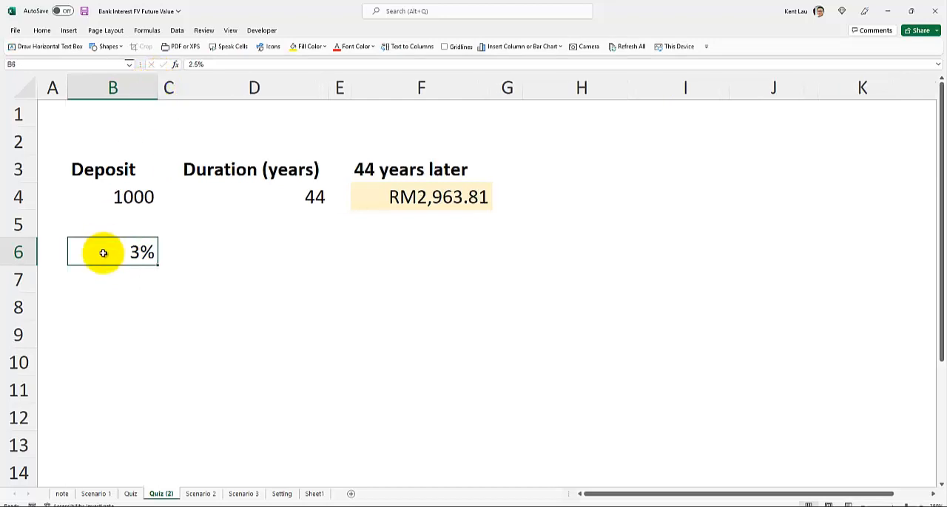
type("2%")
type(".3")
key("Return")
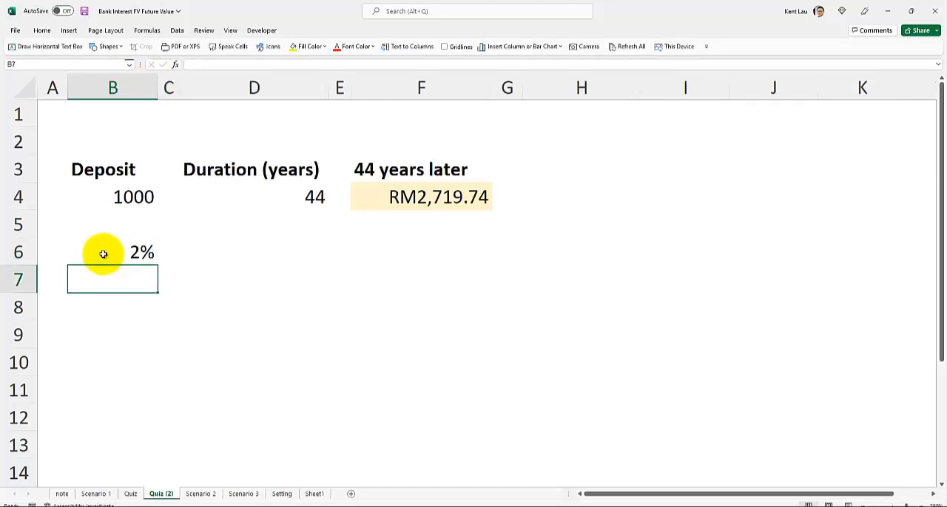
Format the interest rate in cell B6 to show two decimal places
left_click(102, 252)
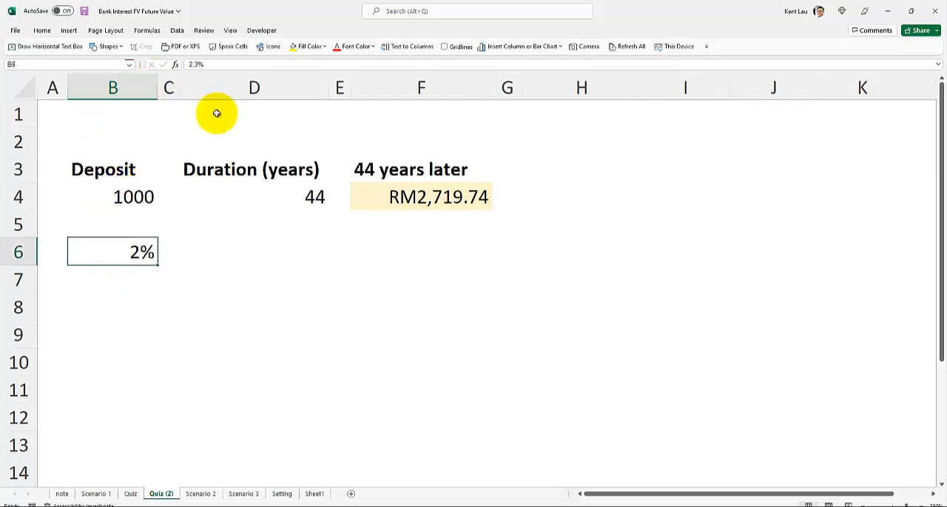
left_click(42, 30)
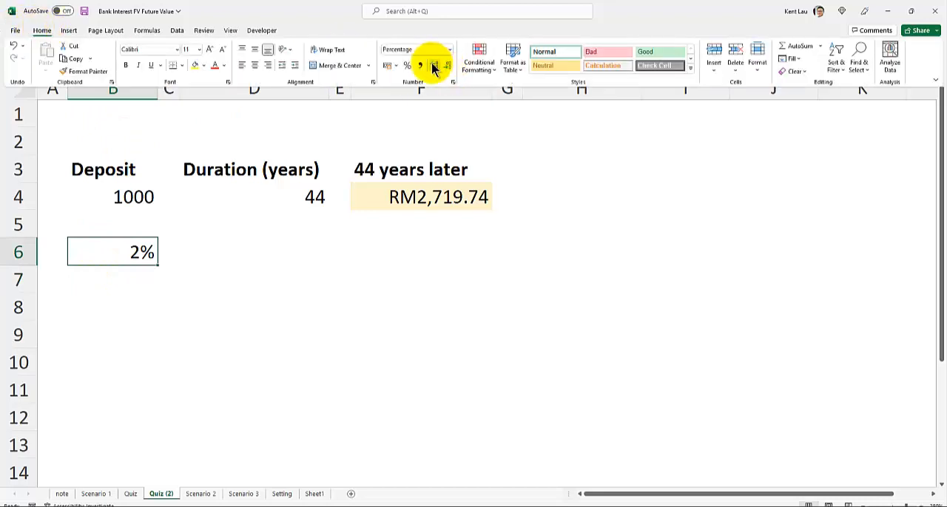
left_click(435, 66)
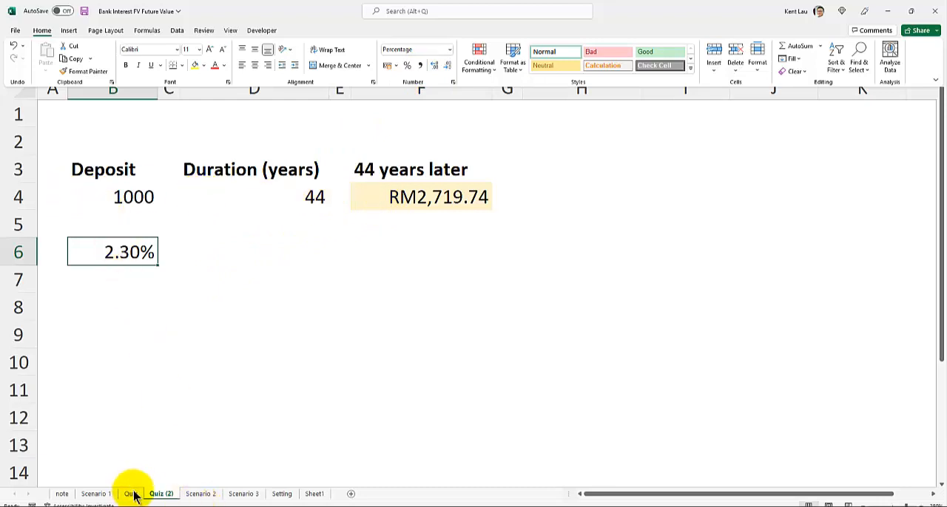
key("ctrl+F1")
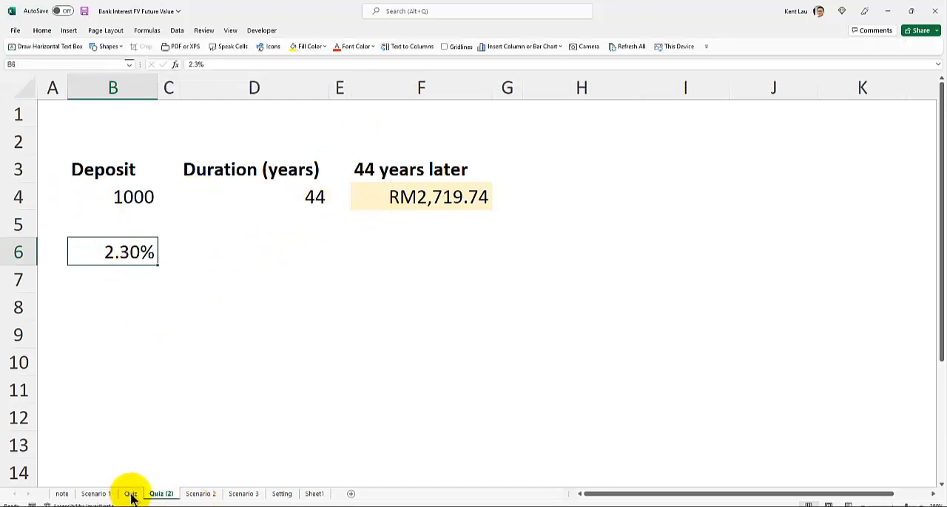
Compare the split-deposit results on the Quiz sheet with the single-deposit result on the Quiz (2) sheet
left_click(130, 494)
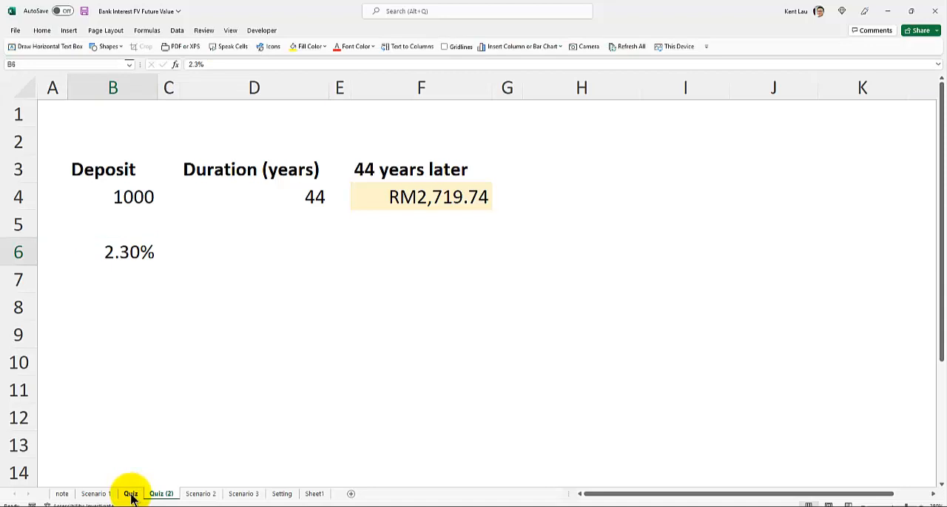
left_click(108, 331)
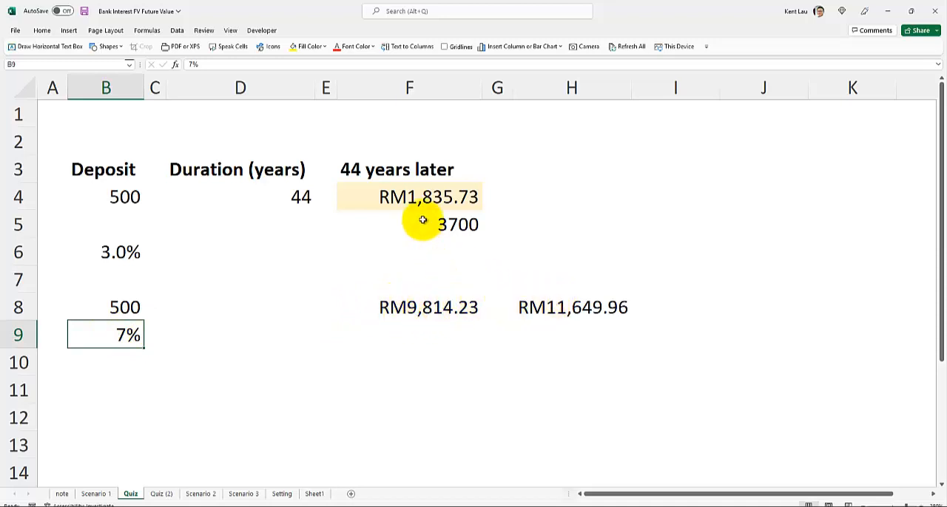
left_click(161, 494)
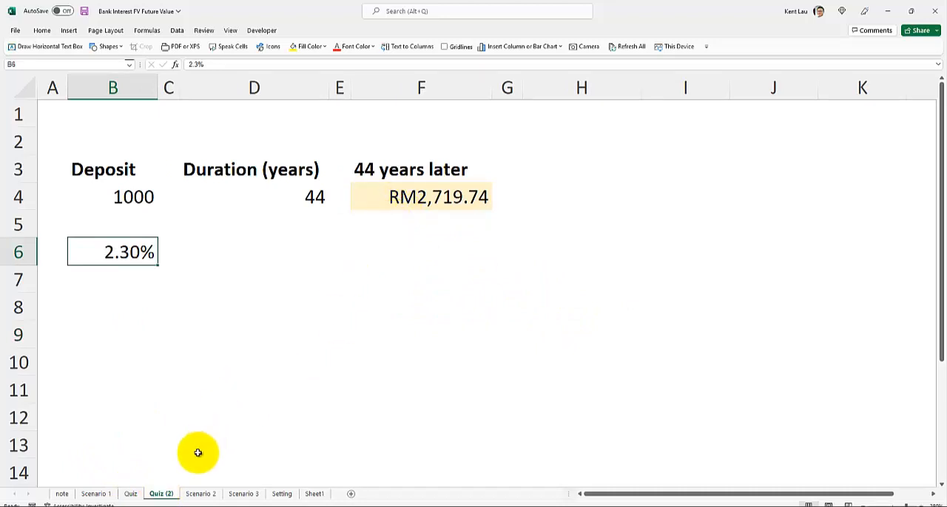
left_click(130, 494)
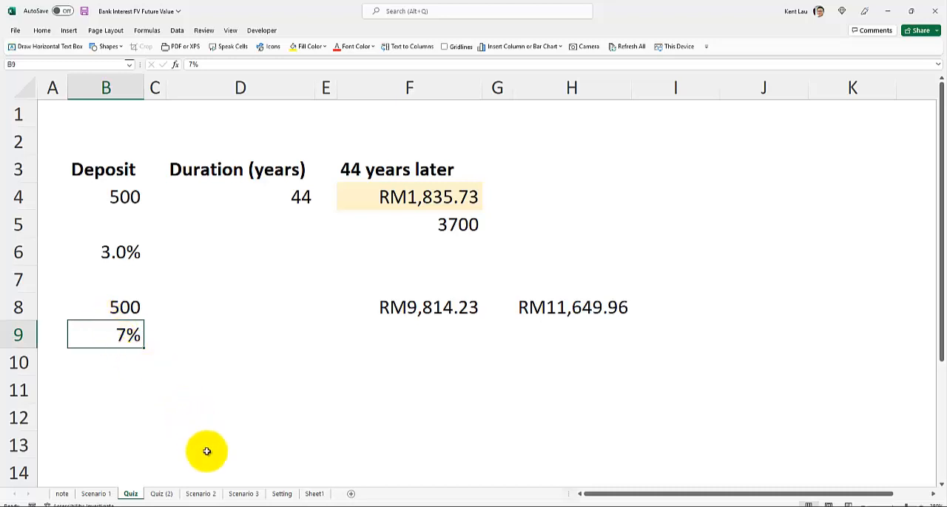
Check the deposit formula in cell B4 of the Scenario 3 sheet and view the scenario summary on the Setting sheet
left_click(238, 495)
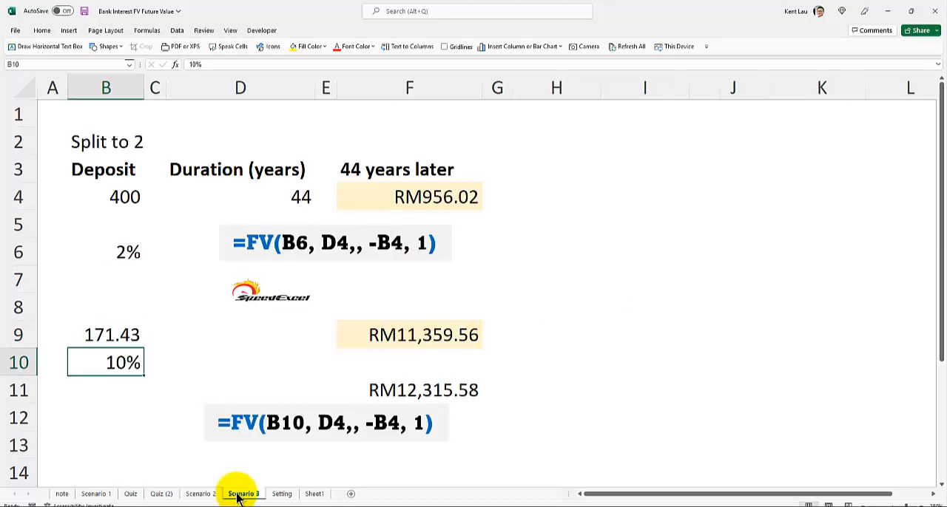
left_click(88, 201)
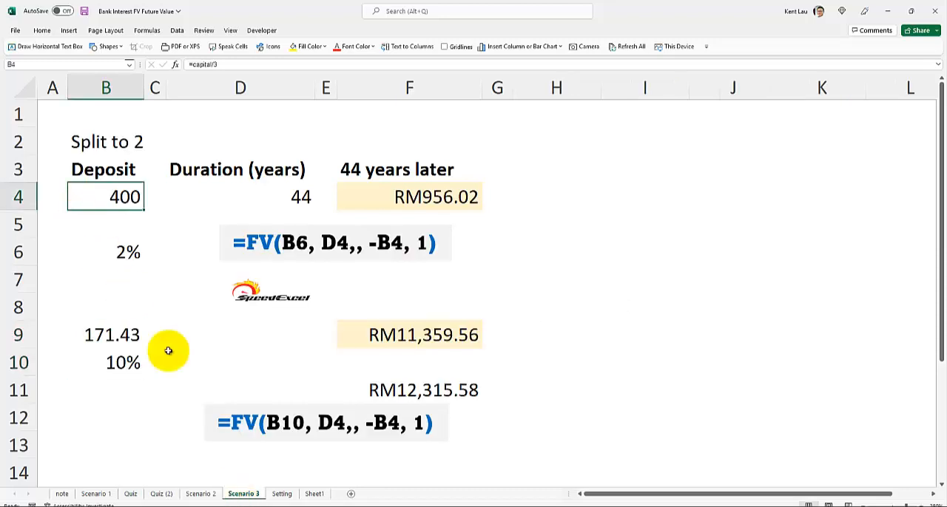
left_click(283, 494)
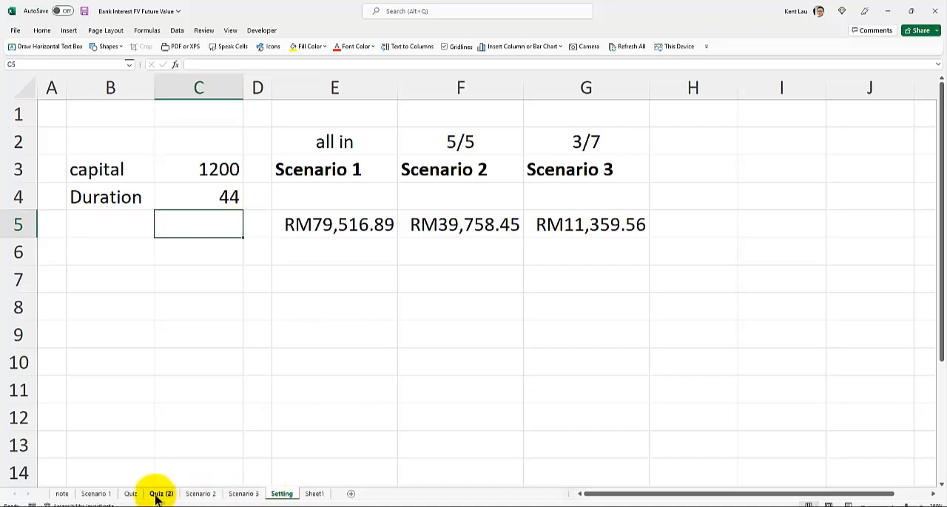
Set the capital in cell C3 of the Setting sheet to 1000
left_click(101, 494)
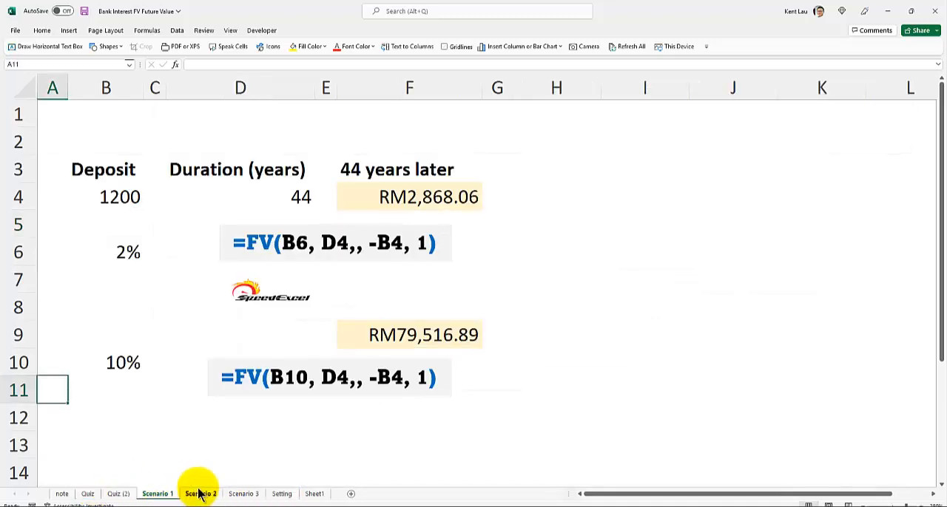
left_click(279, 494)
left_click(199, 167)
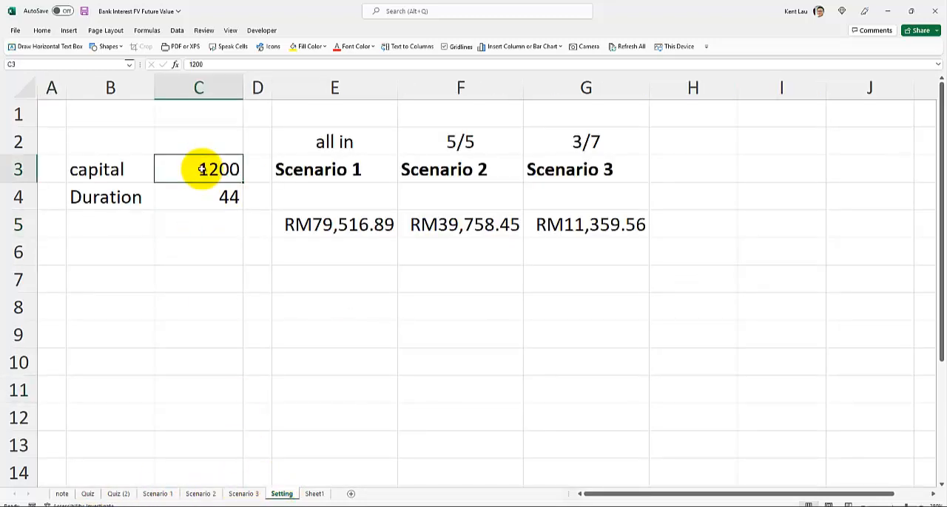
type("100")
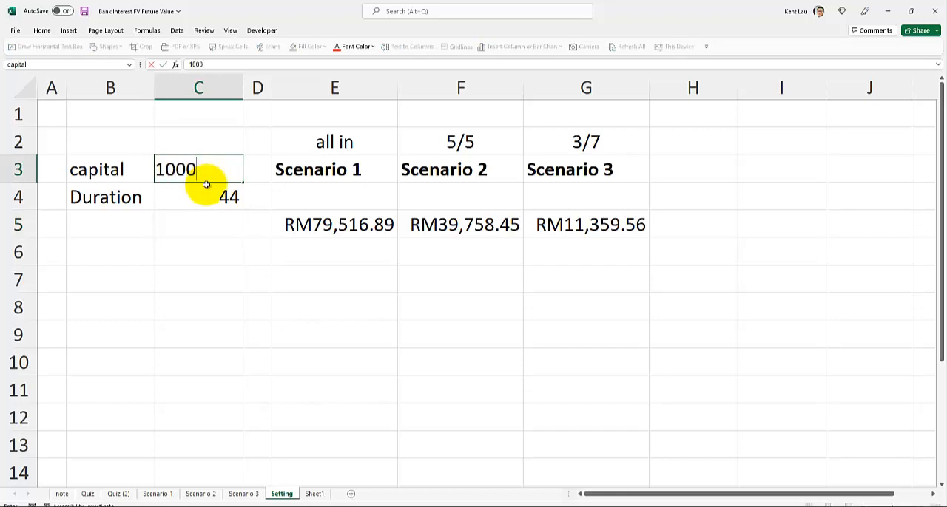
key("Return")
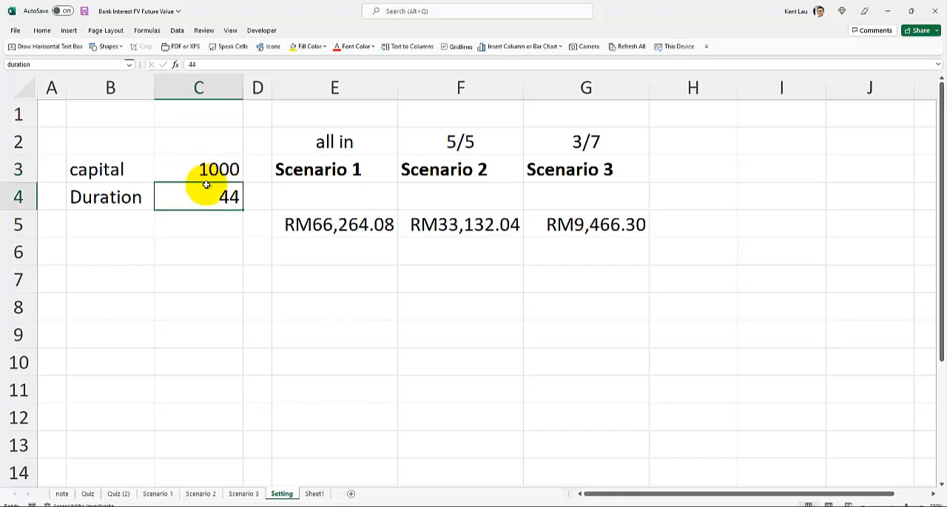
Compare the single-deposit future values on the Scenario 1 sheet with the two-way split on the Scenario 2 sheet
left_click(161, 494)
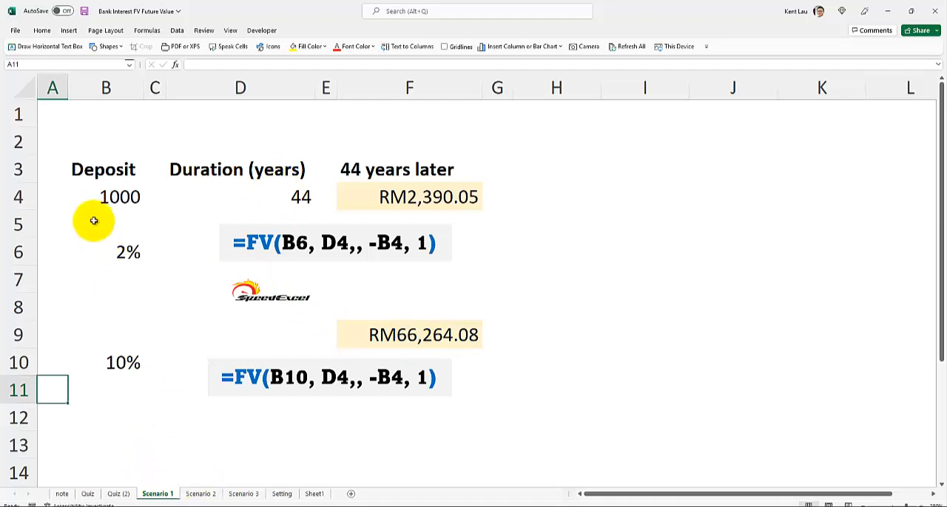
left_click(200, 493)
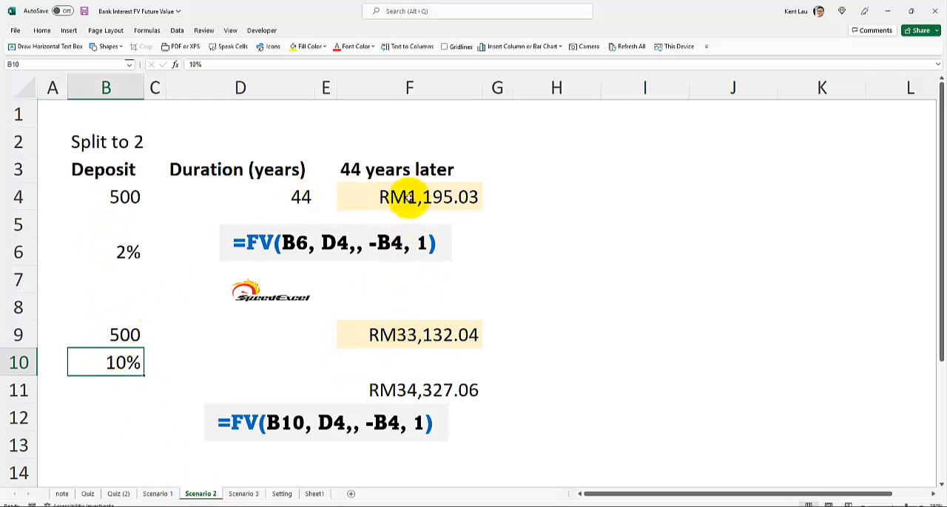
left_click(158, 491)
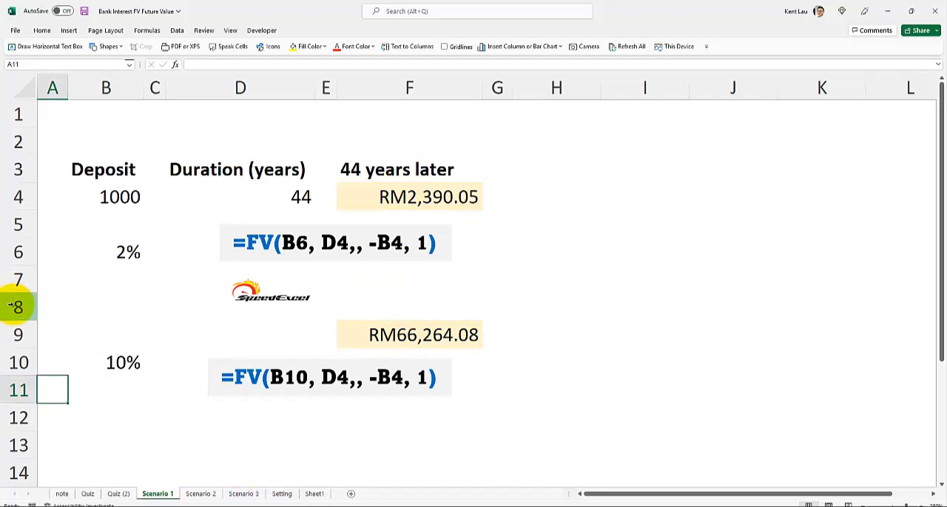
Move the SpeedExcel logo slightly to the right between the two FV examples on the Scenario 1 sheet
left_click_drag(14, 305, 3, 372)
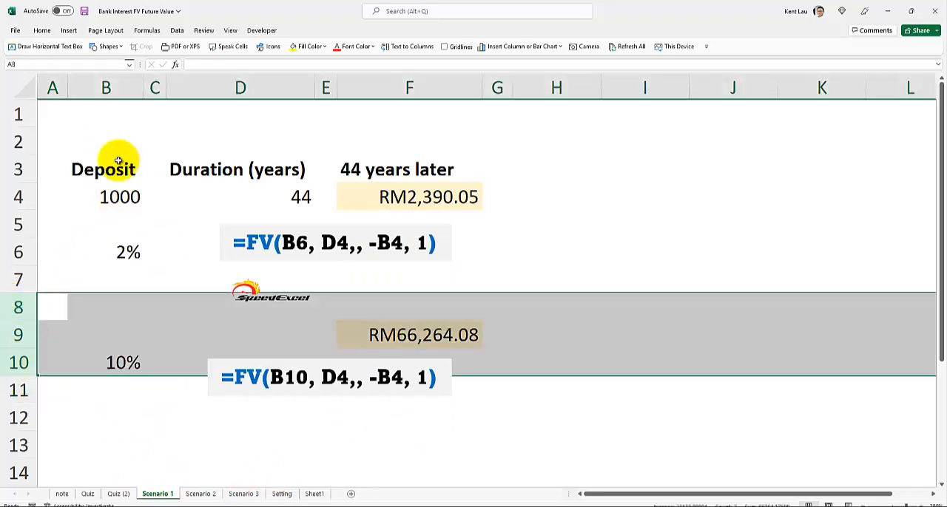
left_click(14, 278)
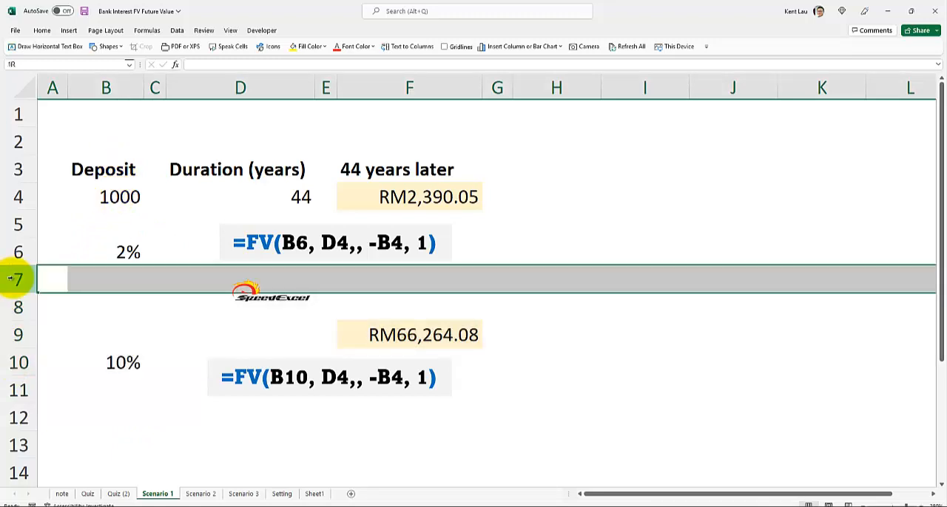
left_click(252, 290)
left_click_drag(253, 290, 284, 290)
left_click(382, 194)
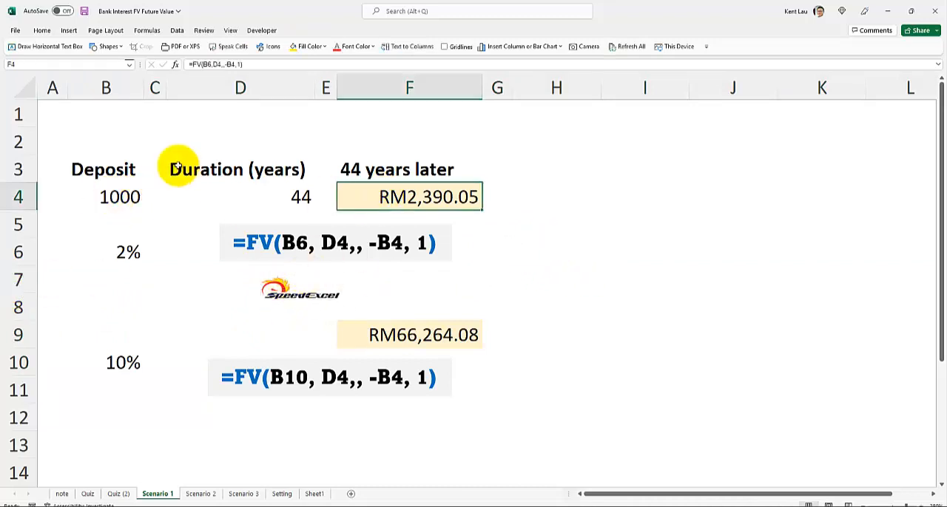
Check the combined total in cell F11 of the Scenario 2 sheet against the Scenario 1 results
left_click(202, 494)
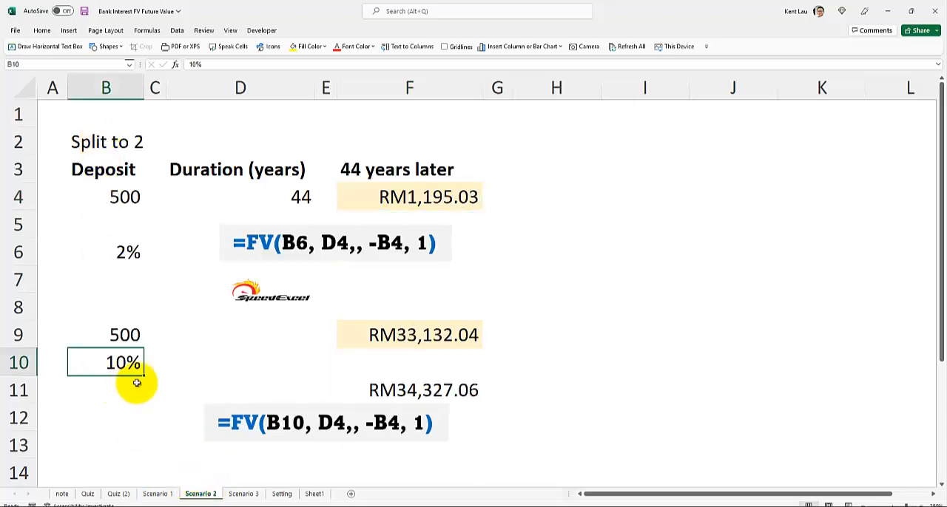
left_click(382, 393)
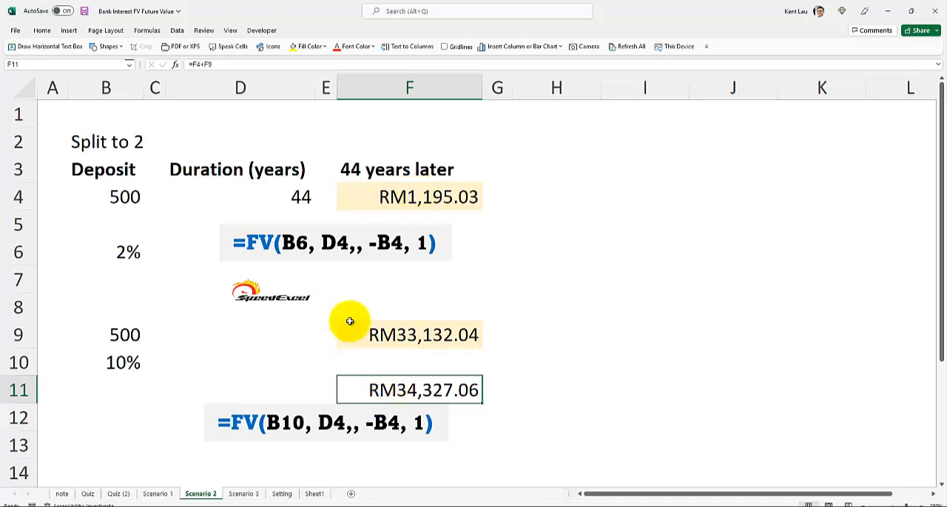
left_click(157, 494)
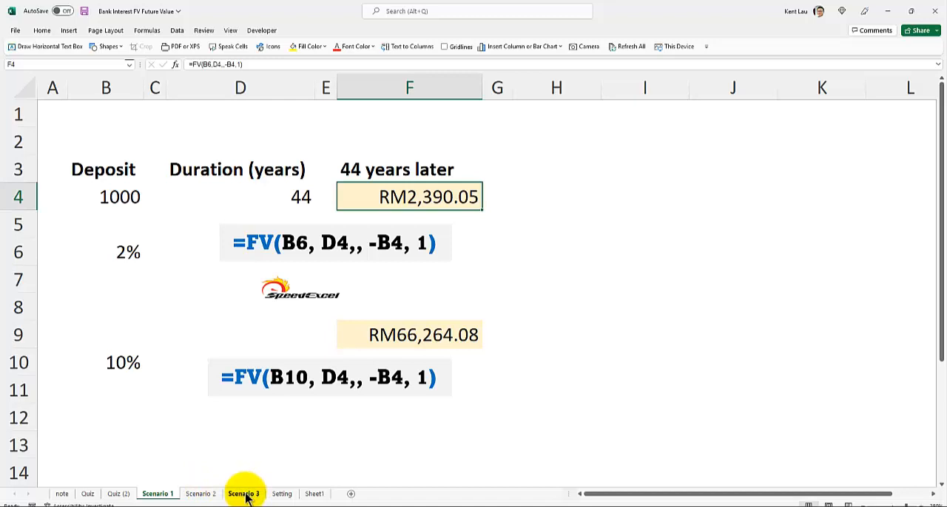
left_click(205, 494)
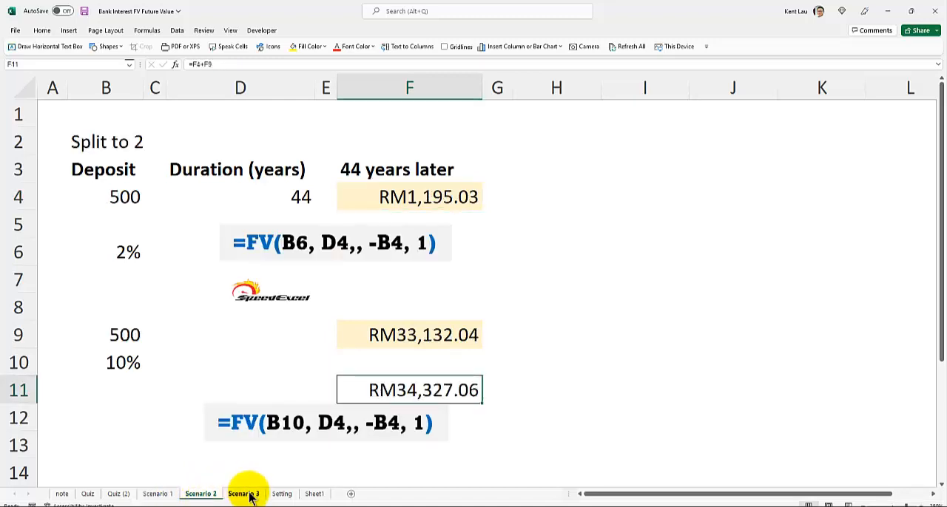
Change the heading in cell B2 of the Scenario 3 sheet to "Split to 3/7"
left_click(247, 494)
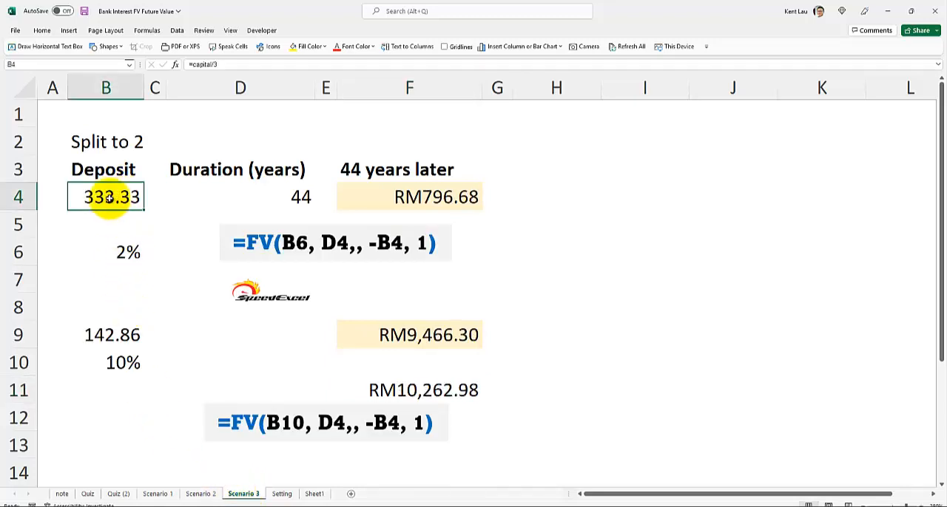
left_click(105, 142)
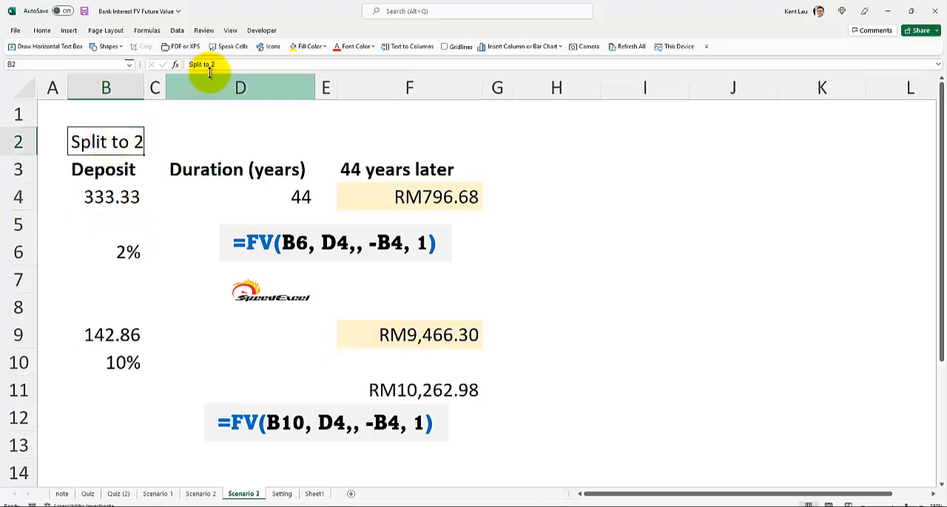
left_click_drag(219, 66, 212, 65)
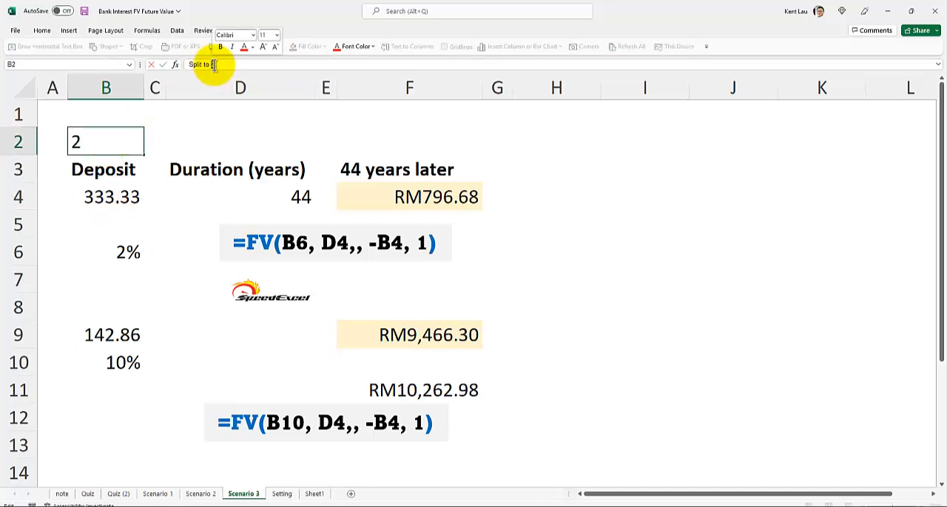
type("3/")
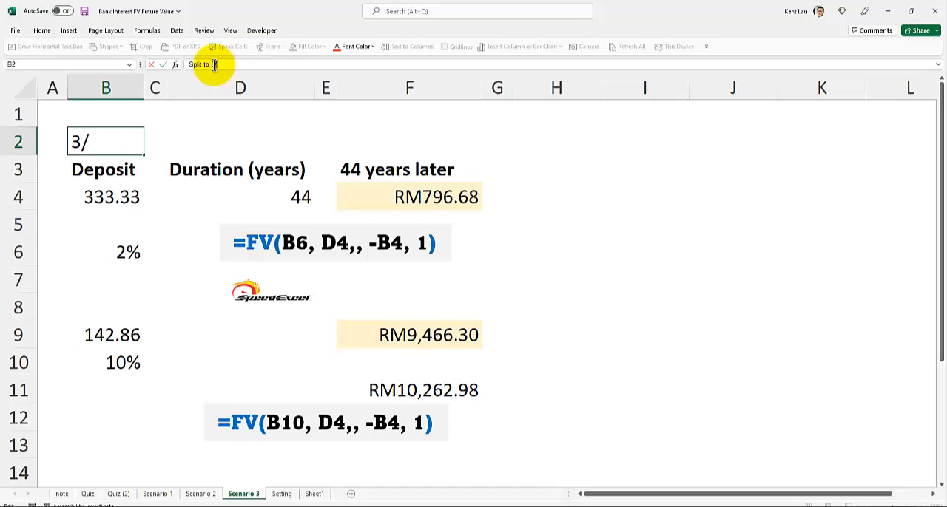
type("7")
key("Return")
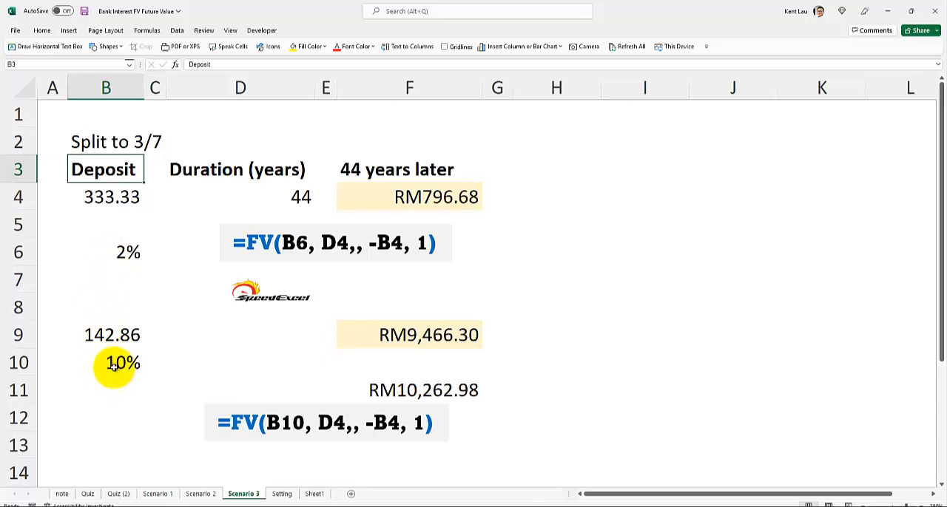
Compare the combined total in cell F11 of the Scenario 3 sheet with Scenario 2, including its deposit and rate in B9 and B10
left_click(380, 392)
left_click(211, 494)
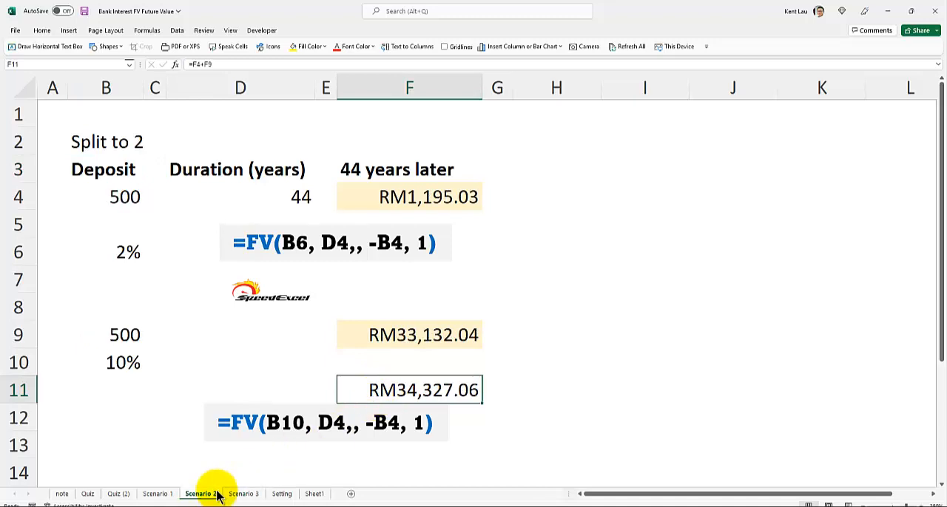
left_click(240, 484)
left_click(243, 494)
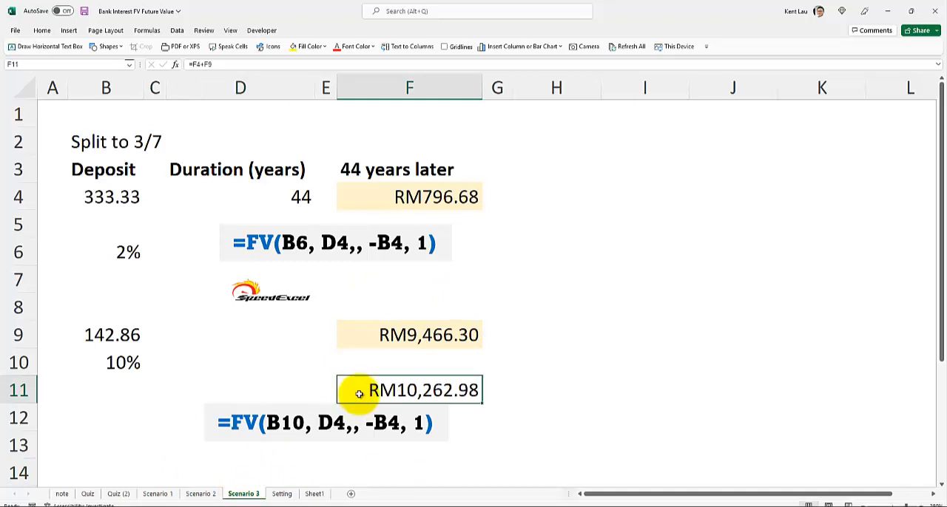
left_click(198, 494)
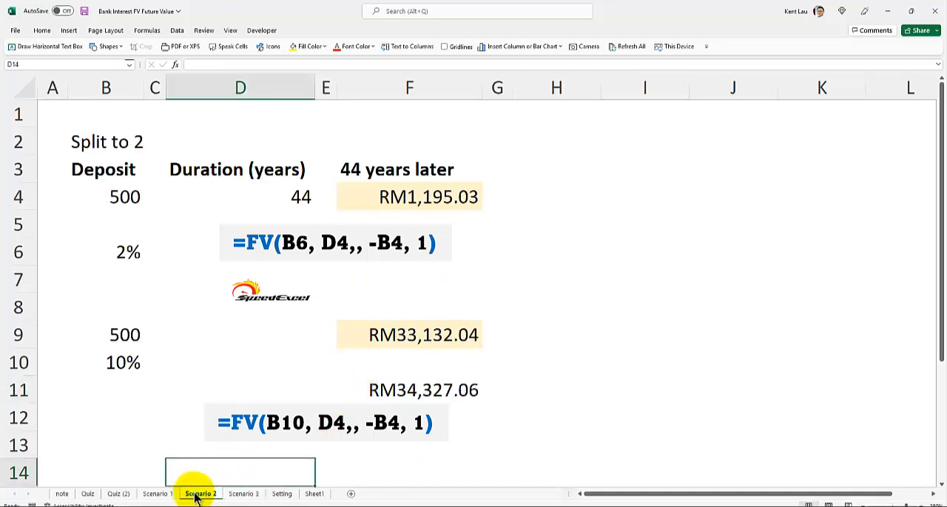
left_click(90, 337)
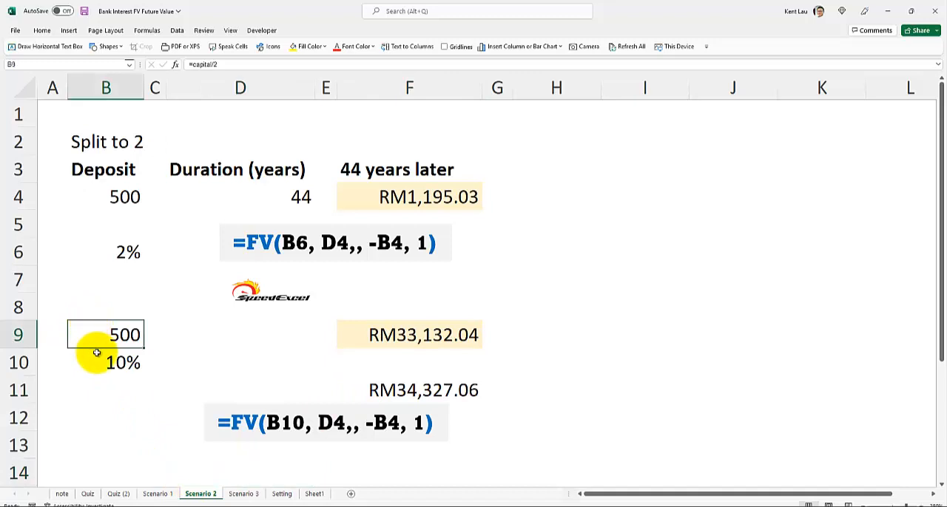
left_click(102, 360)
Inspect the deposit formulas in cells B4 and B9 of the Scenario 3 sheet
left_click(247, 495)
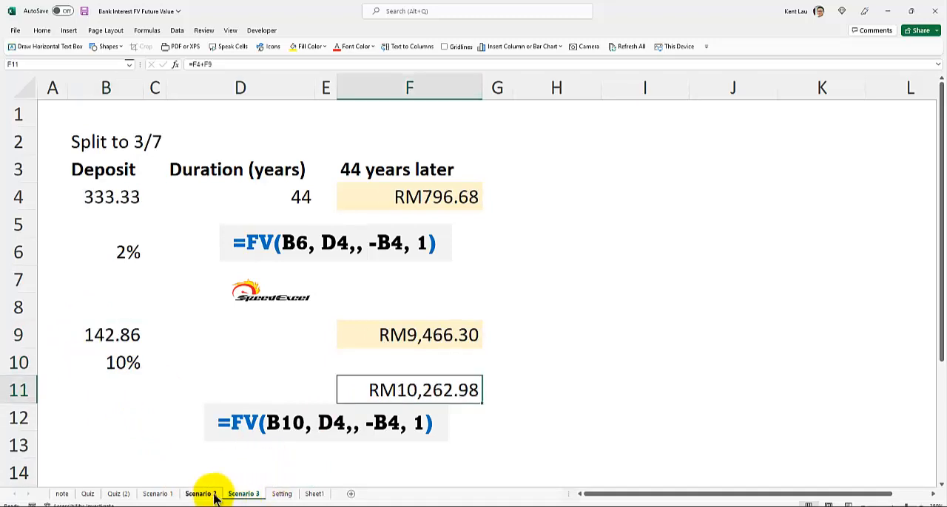
left_click(88, 193)
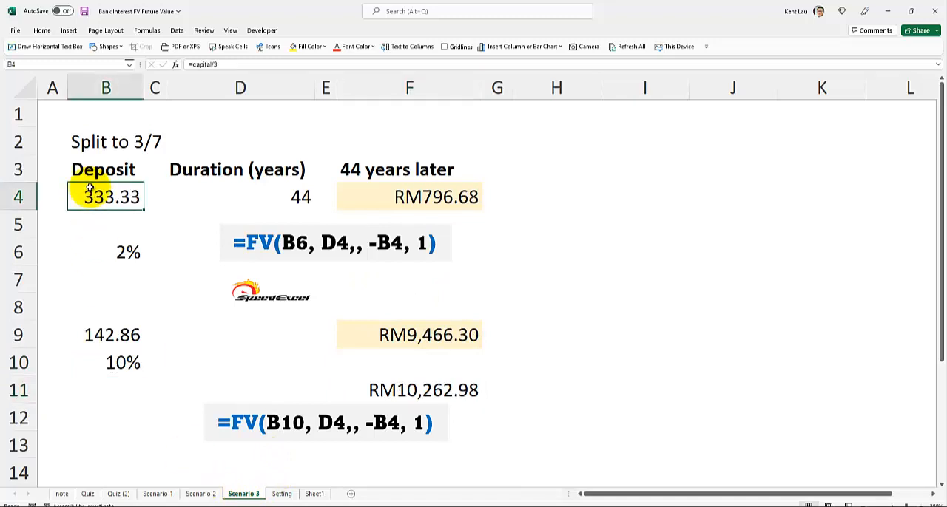
left_click(89, 334)
double_click(89, 334)
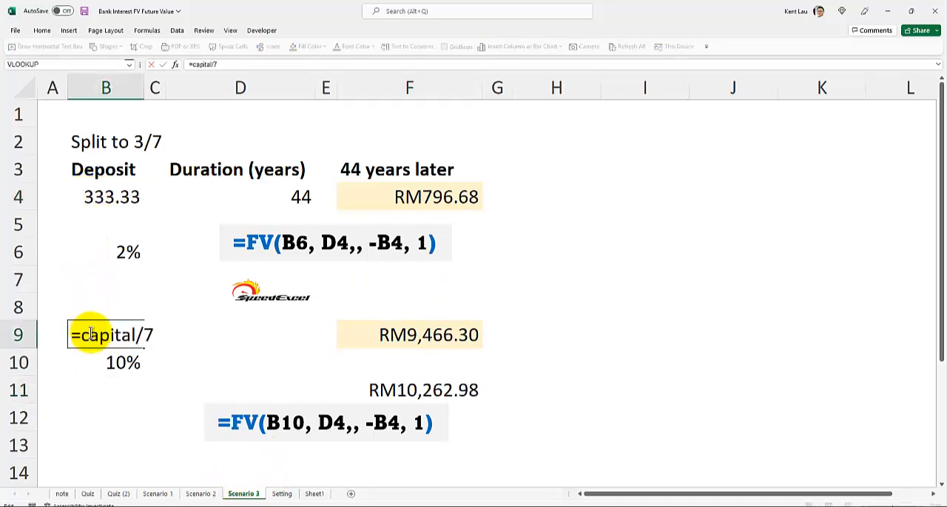
key("Return")
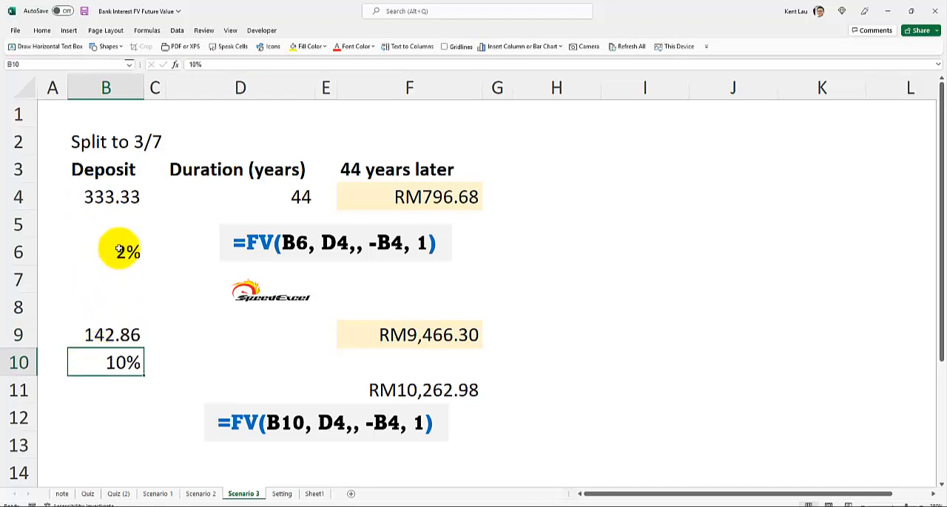
left_click(92, 337)
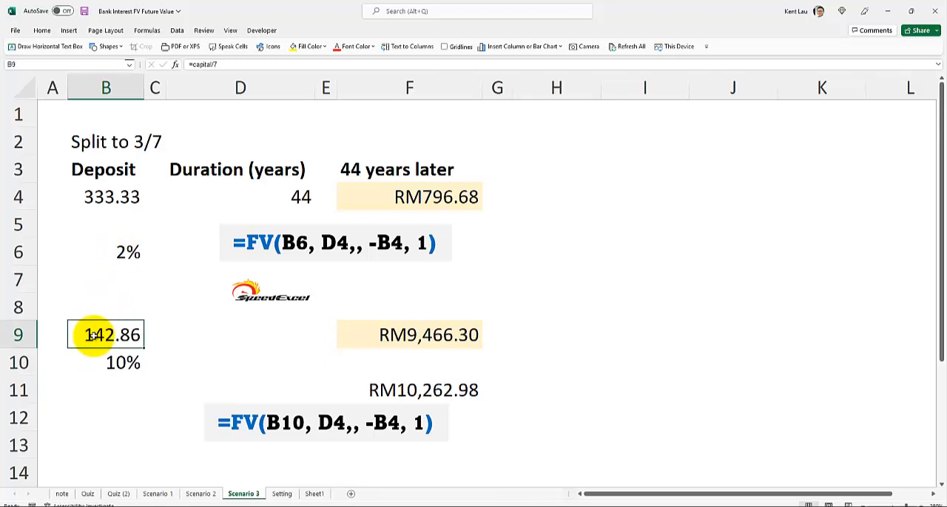
Change the first deposit formula in cell B4 of the Scenario 3 sheet to =capital*0.3
left_click(102, 196)
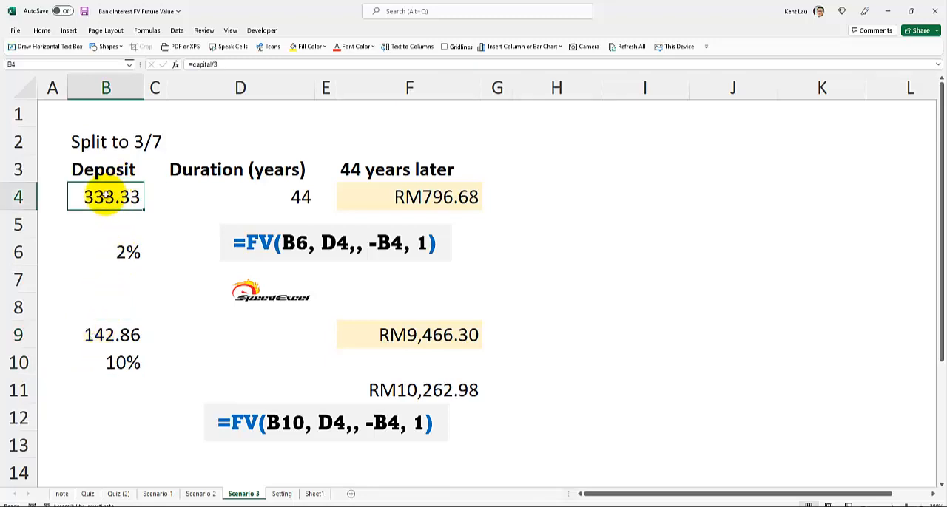
double_click(111, 197)
left_click(143, 197)
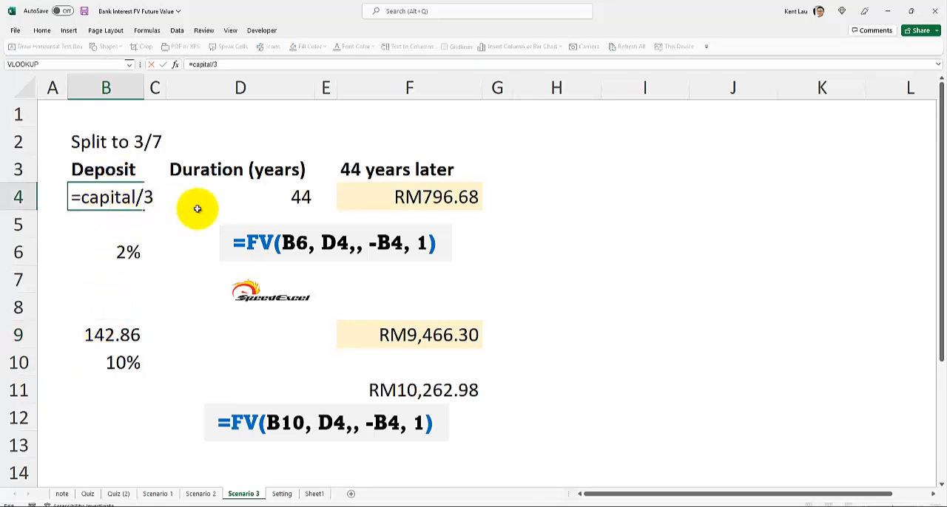
type("0")
key("BackSpace")
type("0")
key("BackSpace")
key("BackSpace")
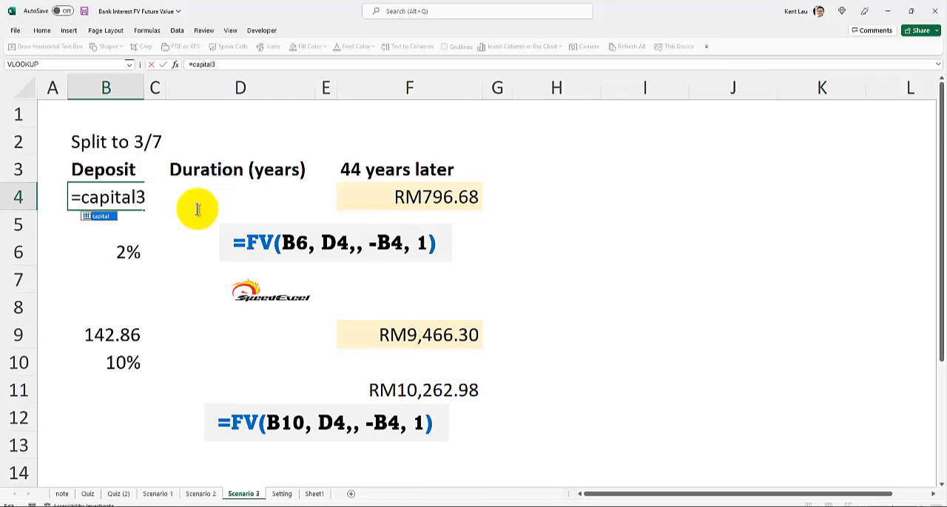
type("*")
type("0.")
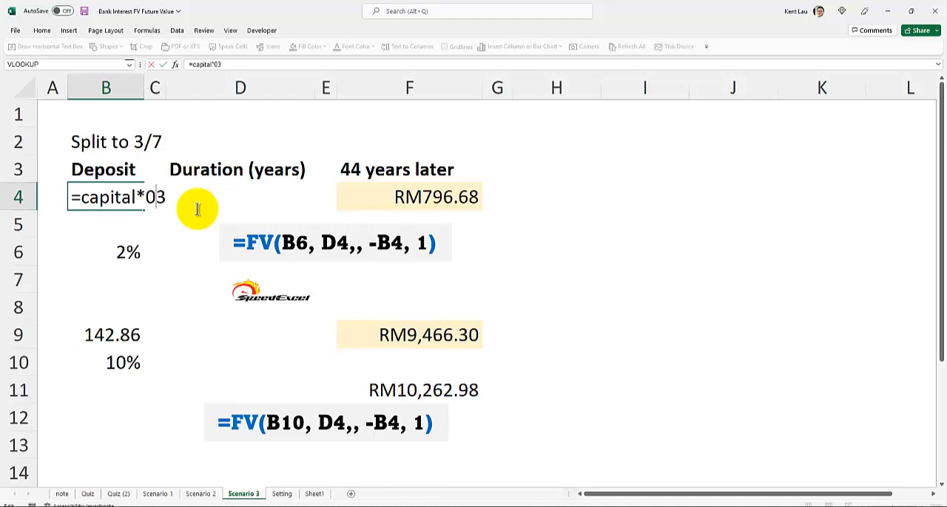
key("Return")
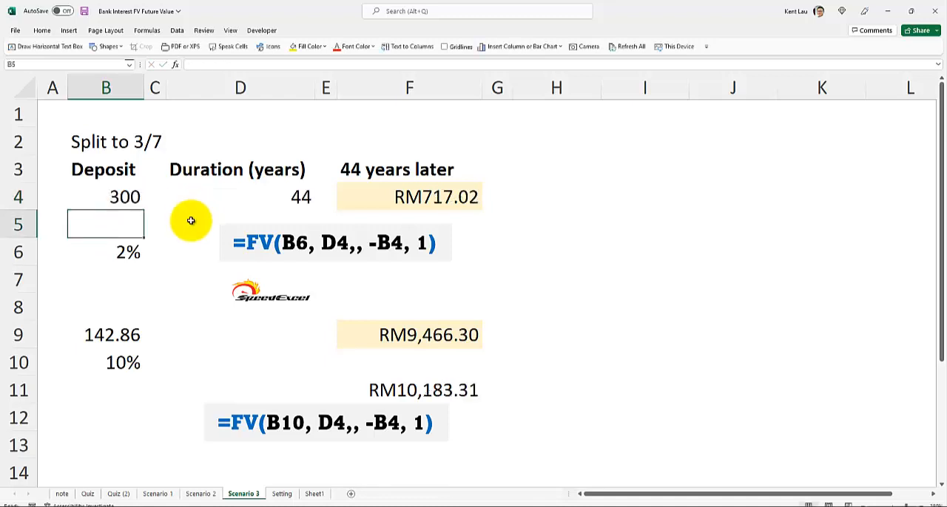
Change the second deposit formula in cell B9 of the Scenario 3 sheet to =capital*0.7
left_click(135, 335)
double_click(135, 335)
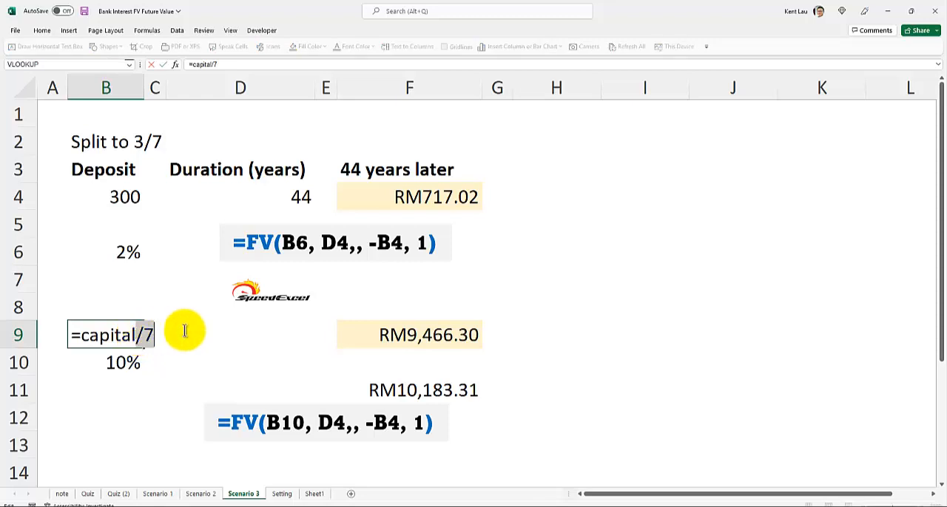
type("*0.7")
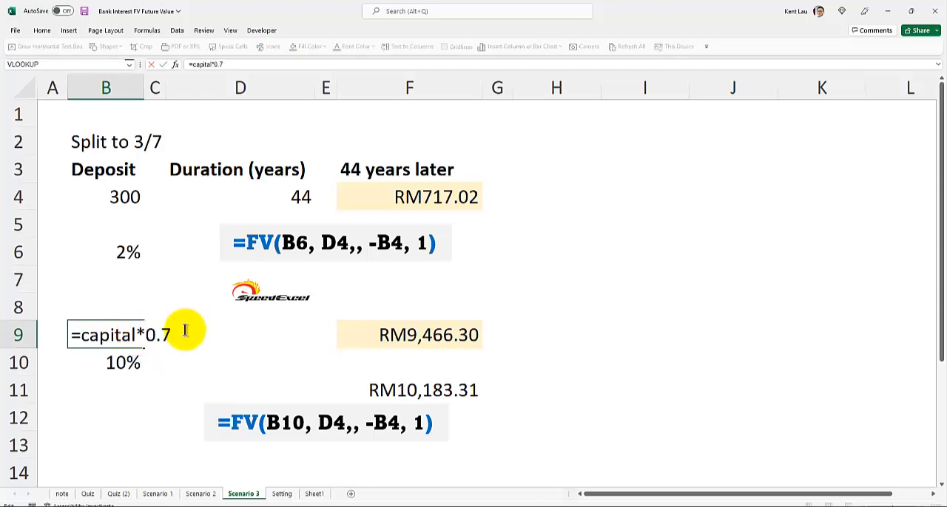
key("Return")
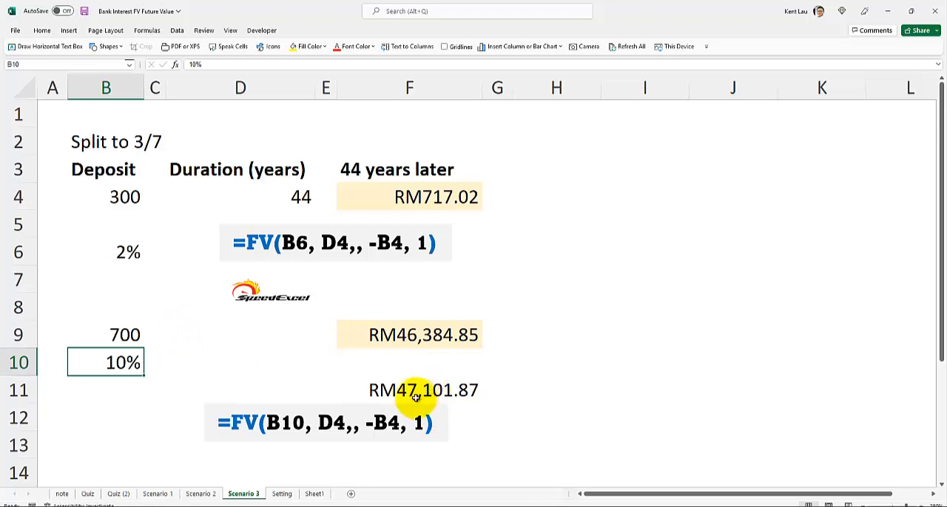
Compare the scenario results in row 5 of the Setting sheet and check the all-in result against the Scenario 1 sheet
left_click(282, 494)
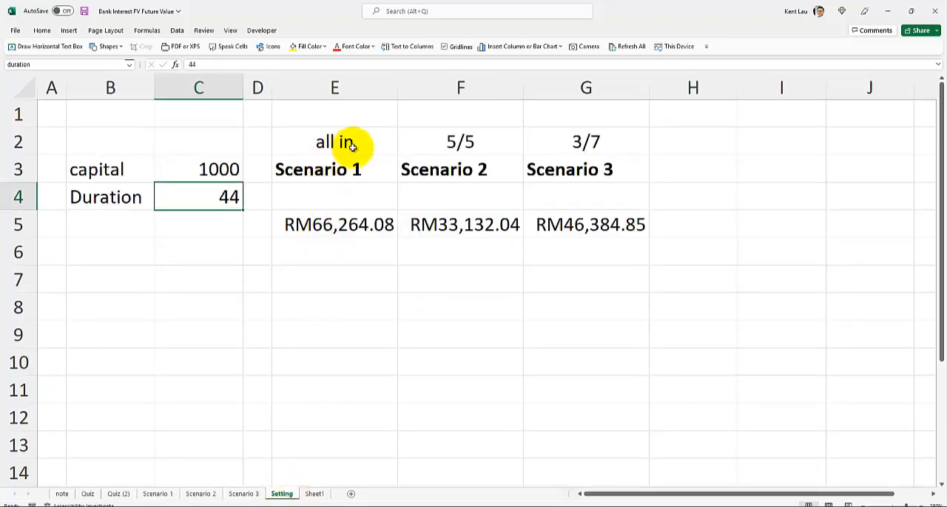
left_click(342, 226)
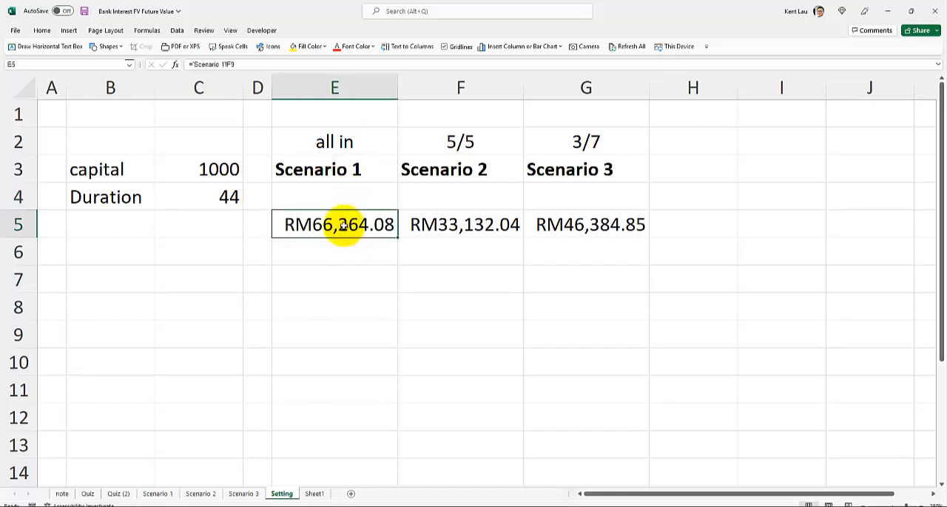
left_click(159, 494)
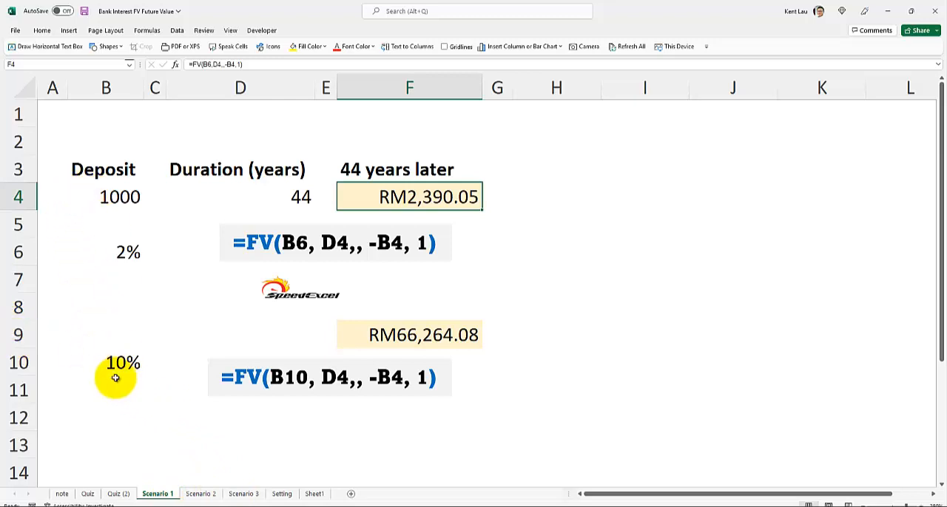
left_click(281, 494)
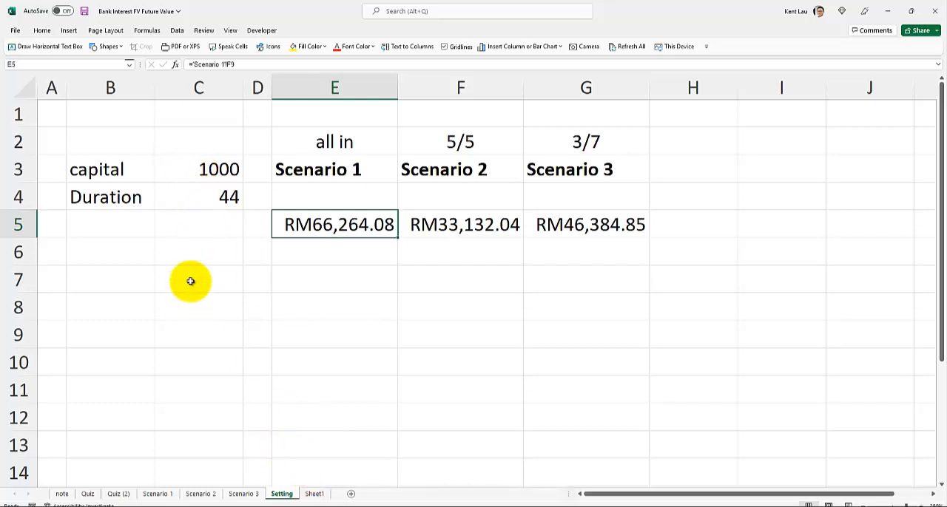
Enter the daily saving amount 5 in cell E8 of the Setting sheet
left_click(197, 322)
left_click(195, 306)
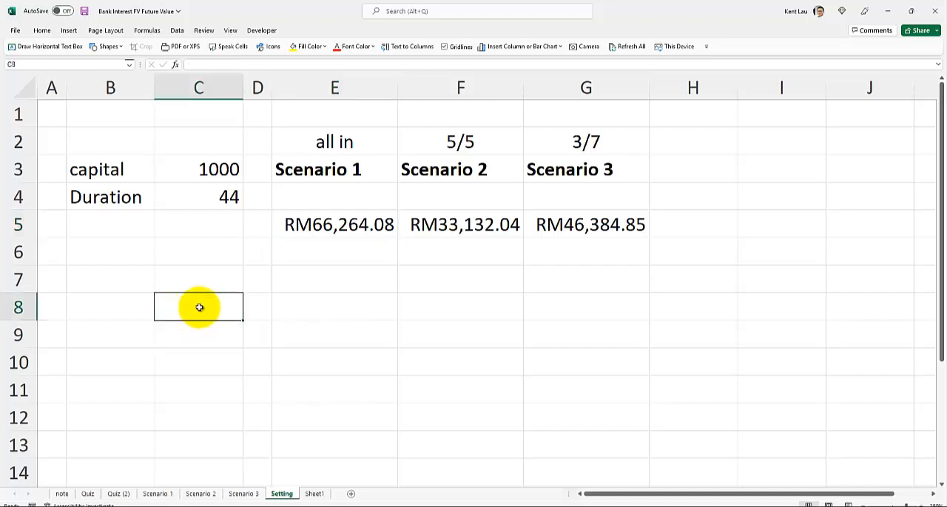
type("5")
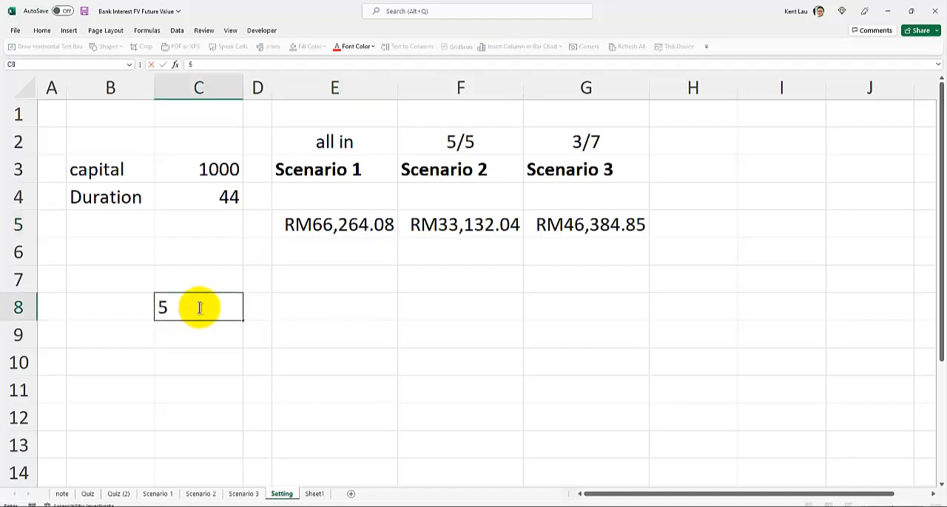
key("BackSpace")
key("Tab")
key("Tab")
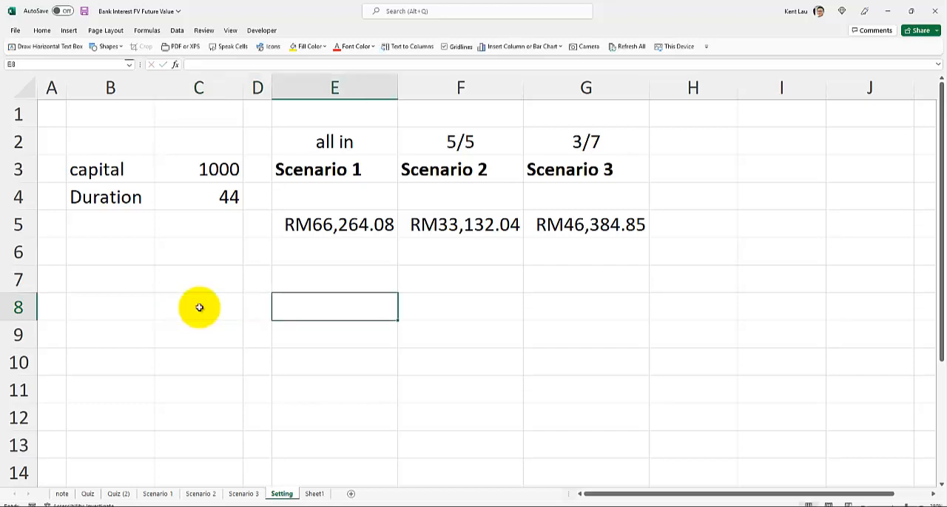
type("5")
key("Tab")
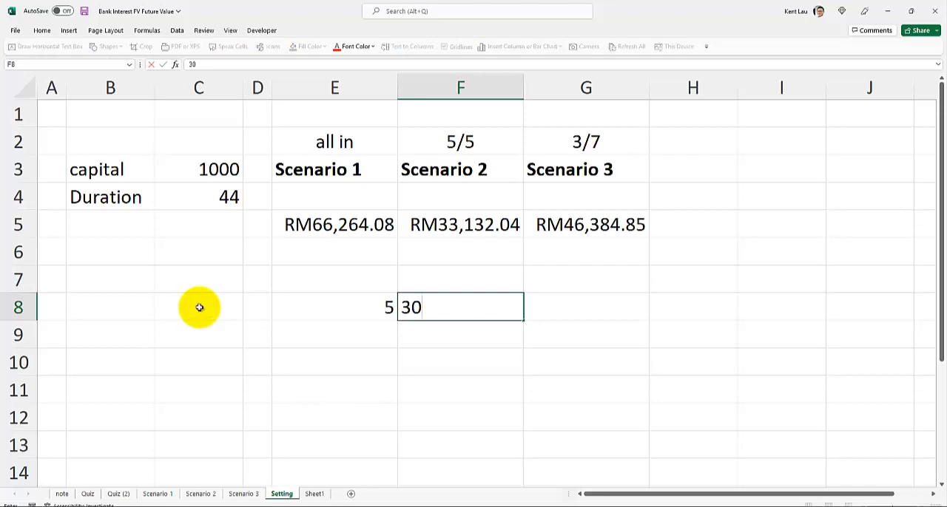
Enter 30 in cell F8 and compute the monthly savings in G8 with =E8*F8
key("Tab")
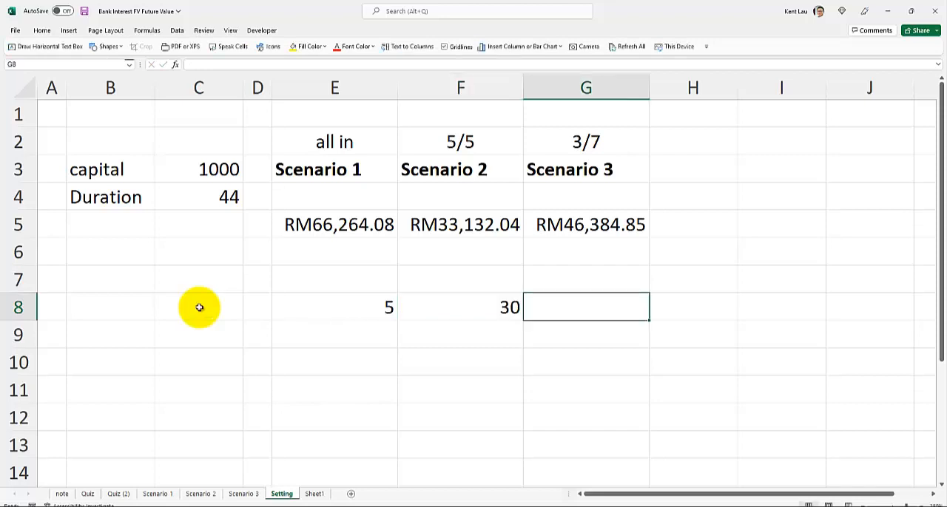
type("=")
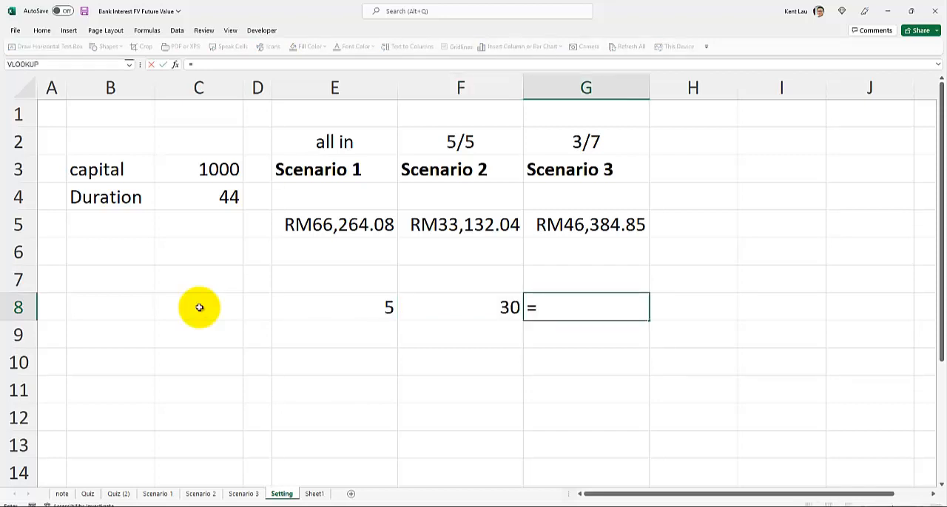
left_click(289, 304)
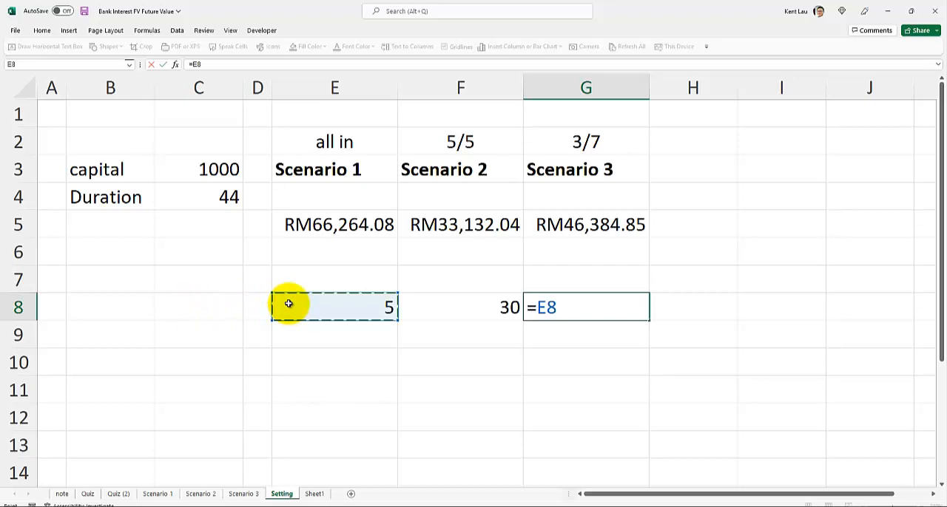
type("*")
left_click(422, 301)
key("Return")
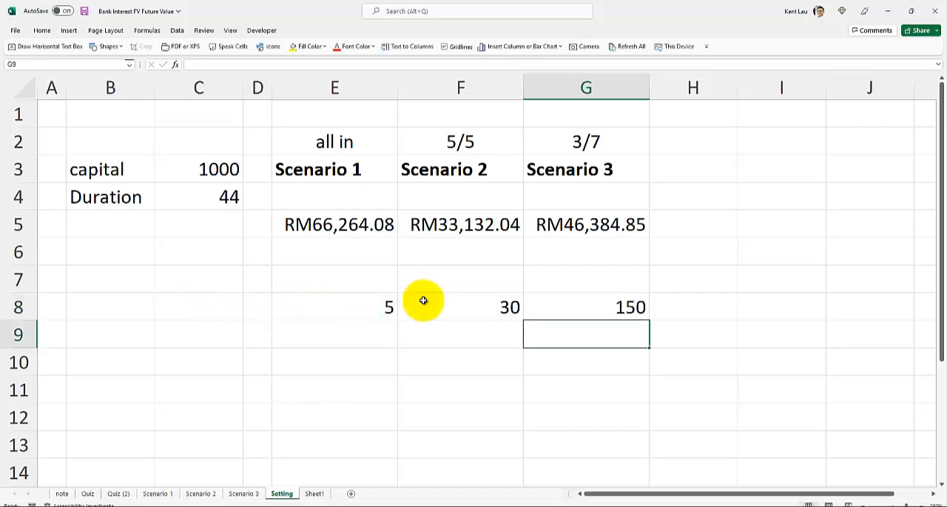
Enter 12 in cell H8 and compute the yearly savings in I8 with =G8*H8
left_click(701, 307)
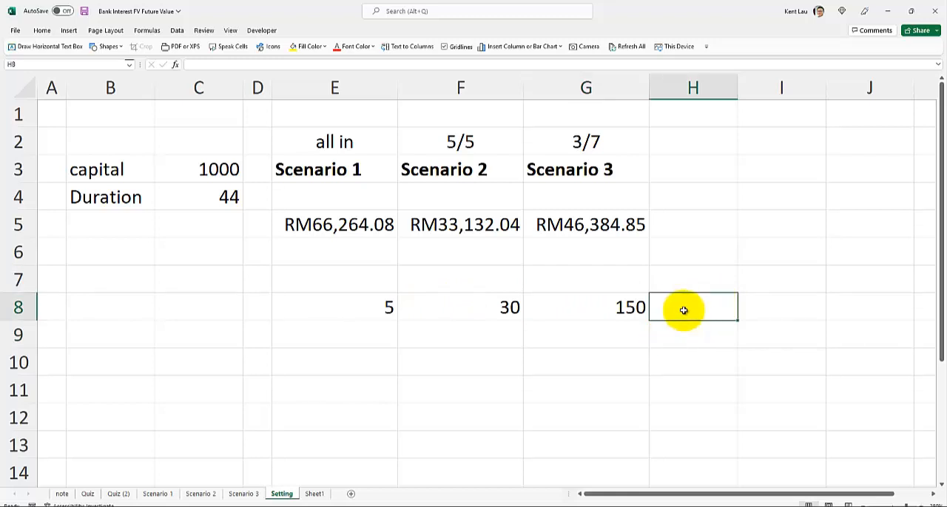
type("12")
key("Tab")
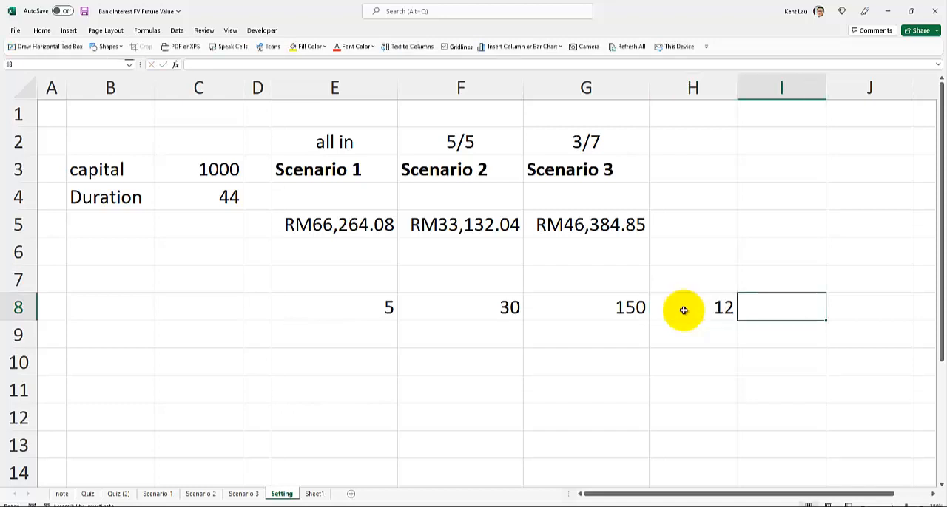
type("=")
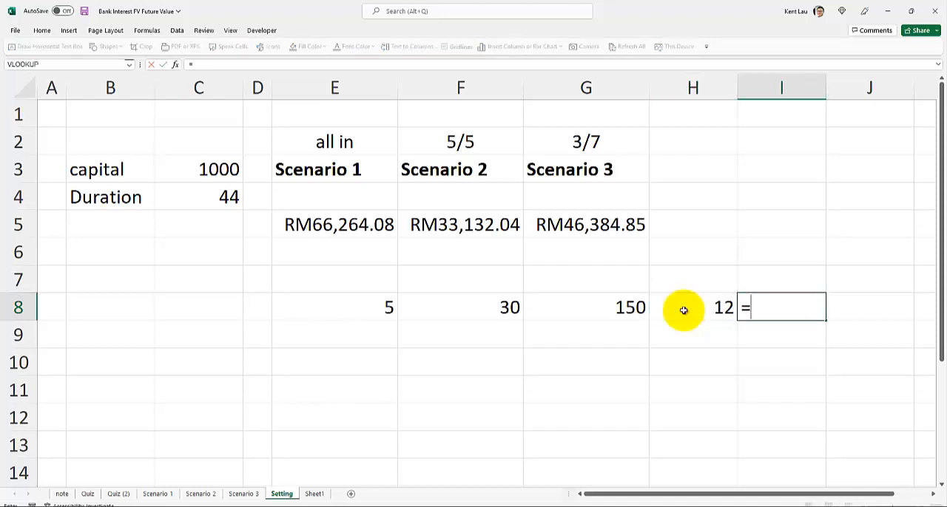
left_click(615, 314)
type("*")
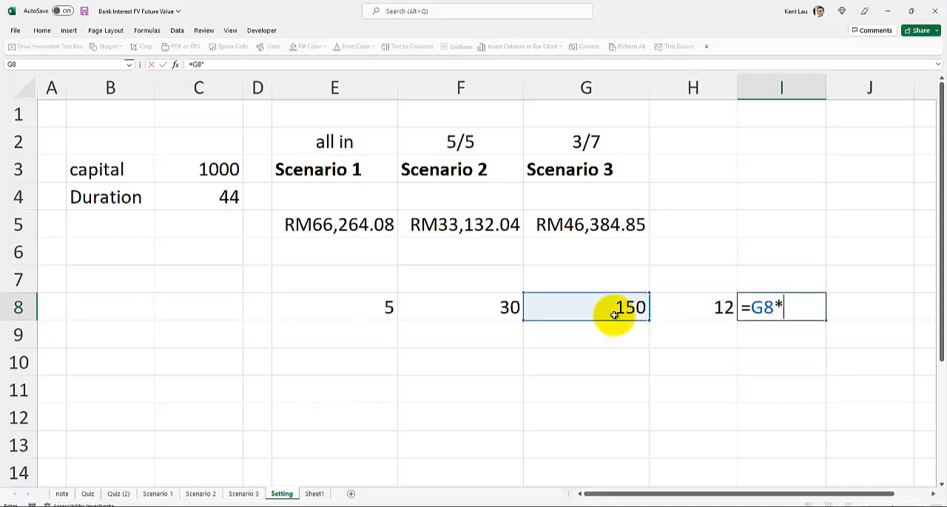
left_click(676, 305)
key("Return")
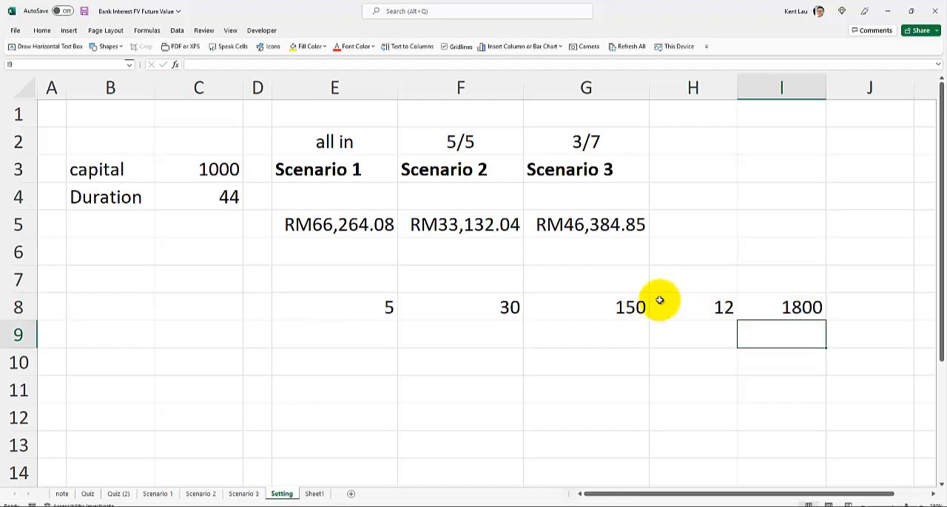
Label the daily saving amount by entering "Every day" in cell E7
left_click(193, 170)
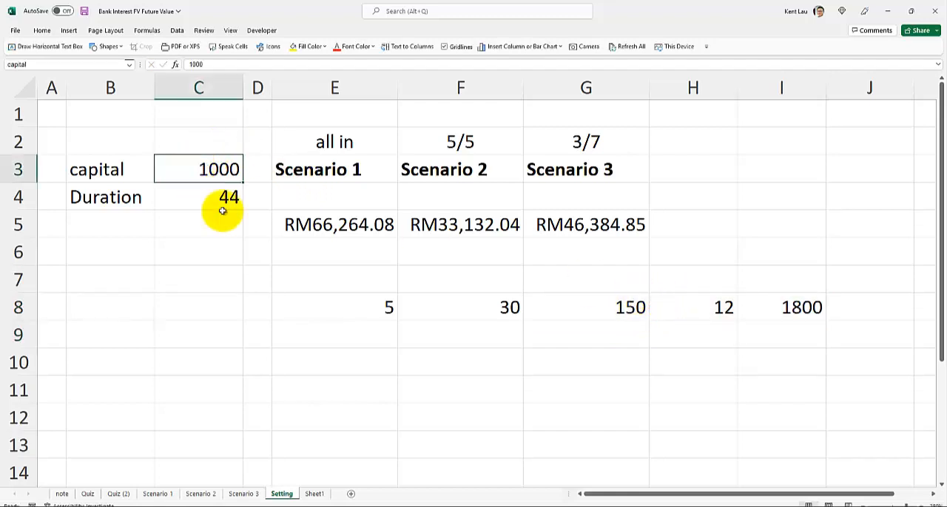
left_click_drag(315, 309, 794, 306)
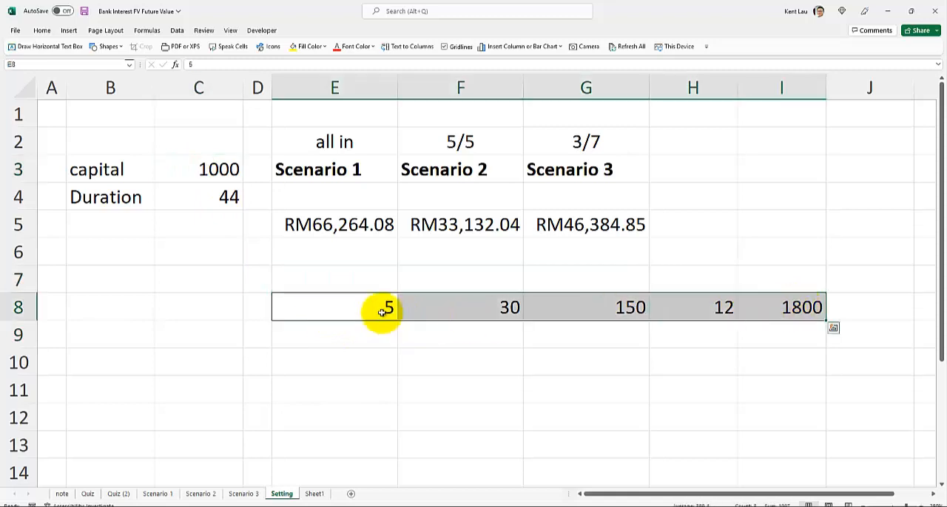
left_click(358, 305)
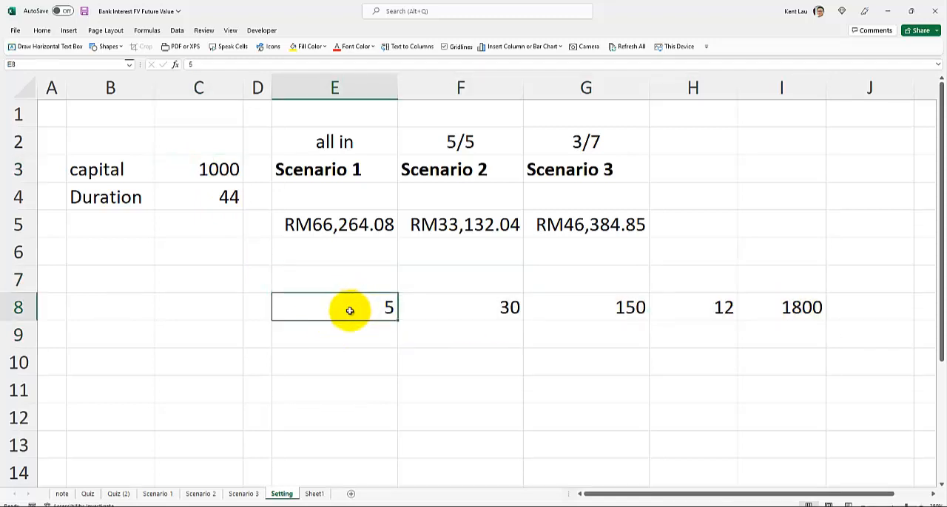
left_click(341, 272)
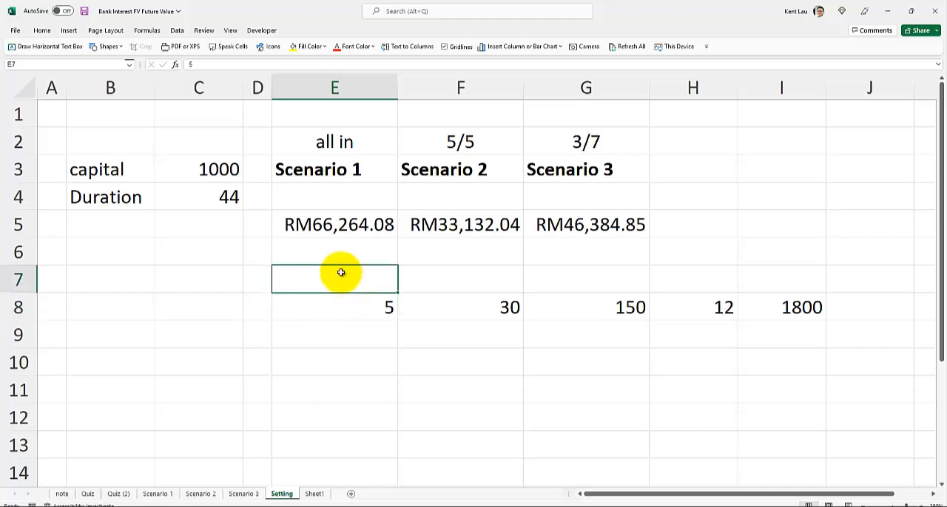
type("Every day")
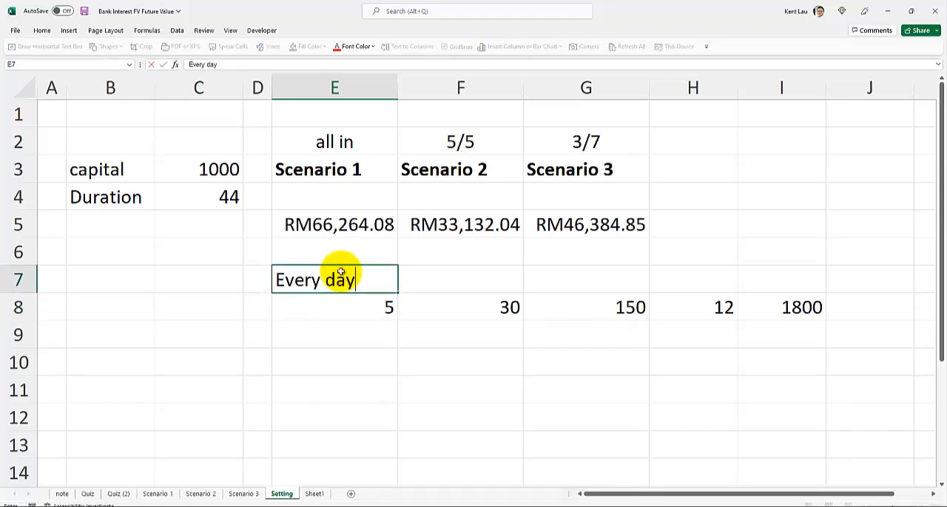
key("Tab")
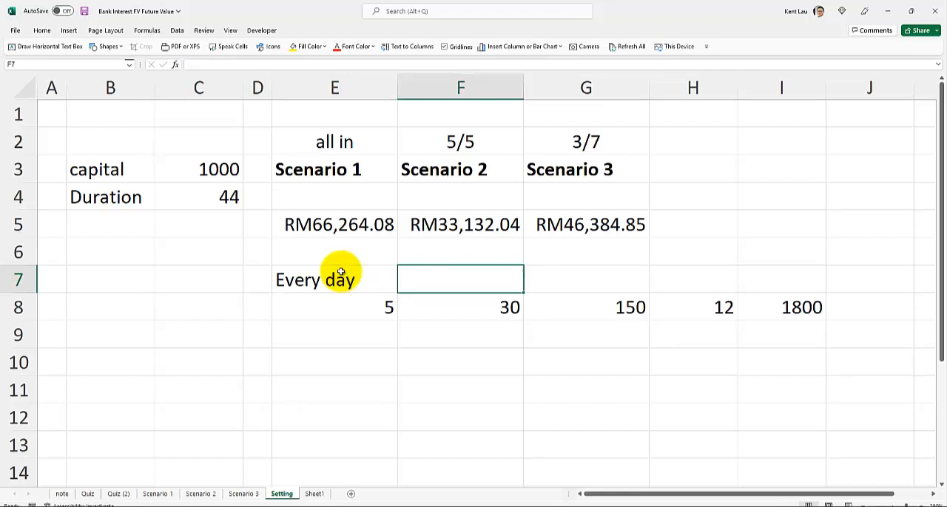
Clear cells F8 to H8 and enter 365 days in F8
left_click_drag(465, 306, 682, 305)
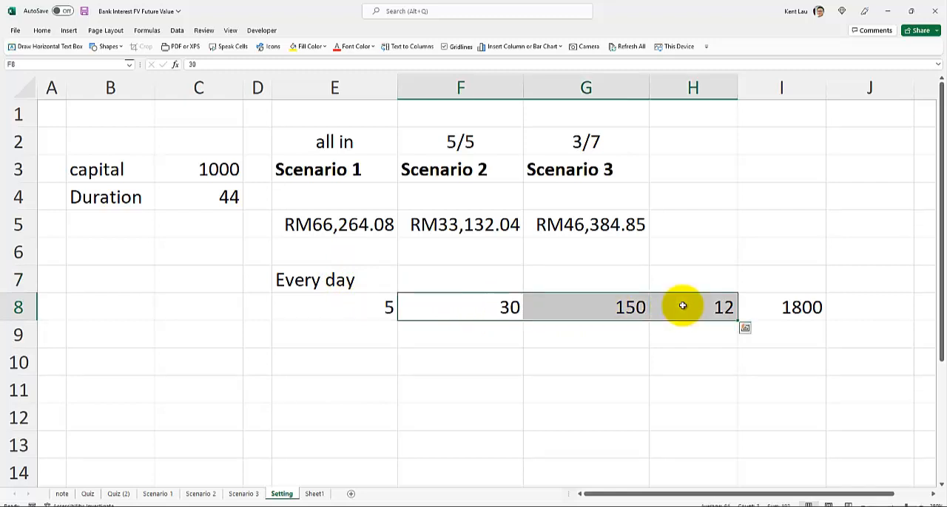
key("Delete")
key("Left")
key("Right")
type("365")
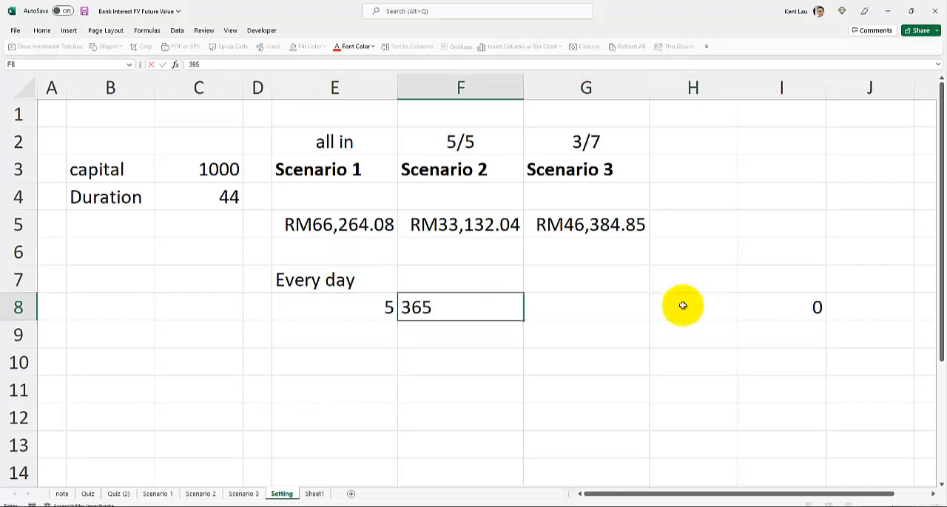
key("Tab")
Compute the yearly savings in cell G8 with the formula =E8*F8
type("=")
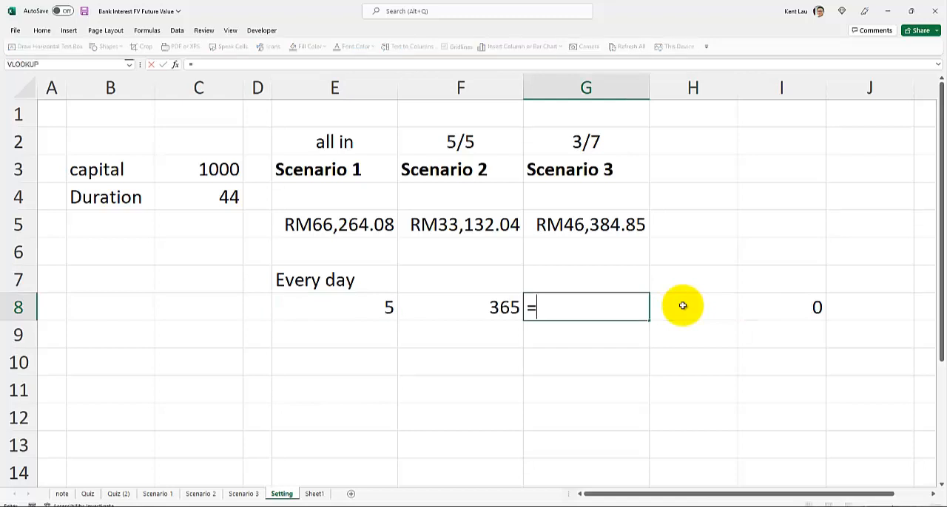
left_click(380, 302)
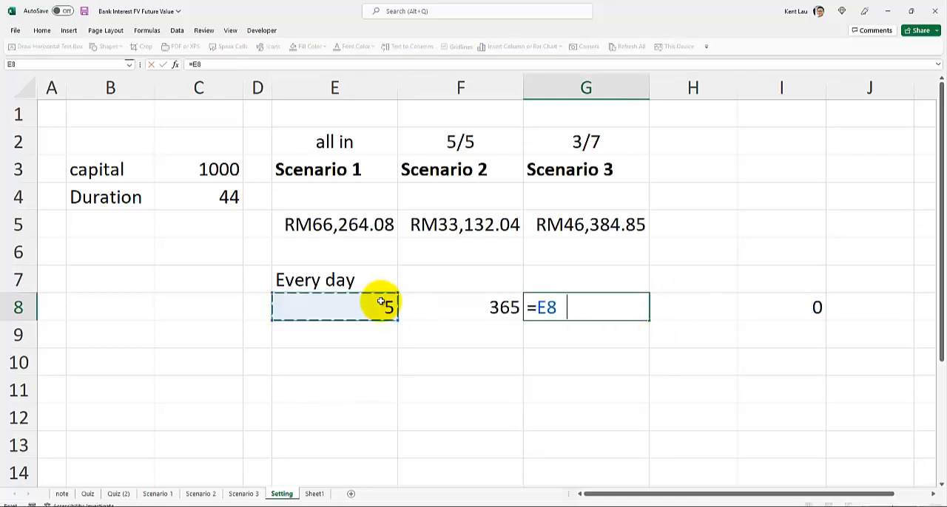
type("*")
left_click(449, 297)
key("Return")
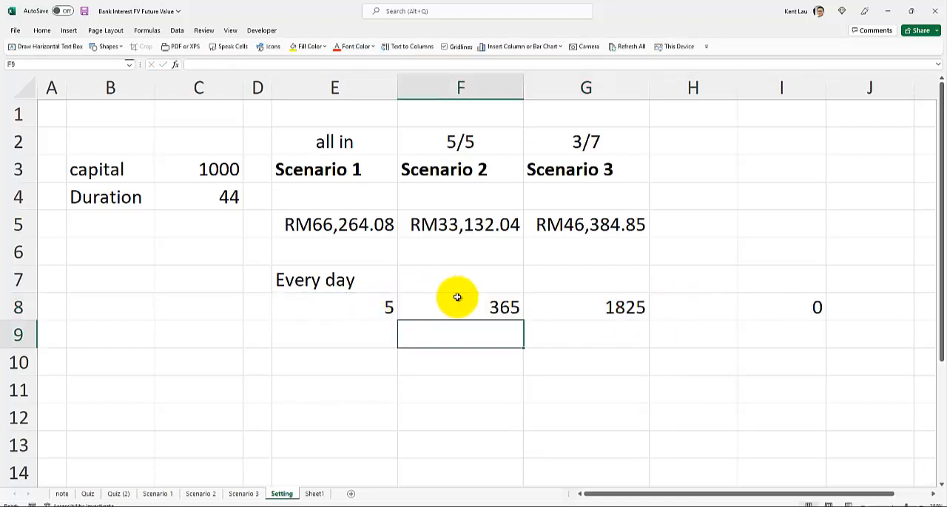
Delete the leftover formula from cell I8
left_click(843, 314)
left_click(796, 305)
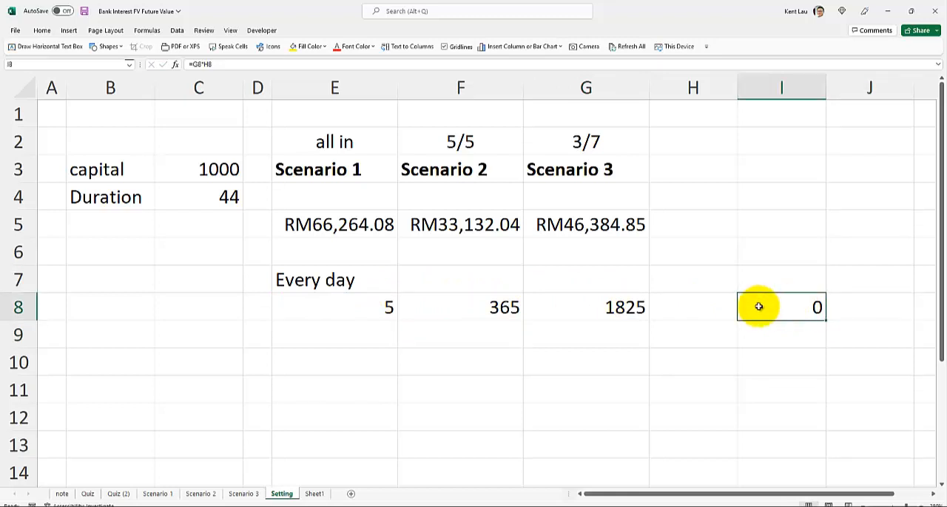
left_click(607, 307)
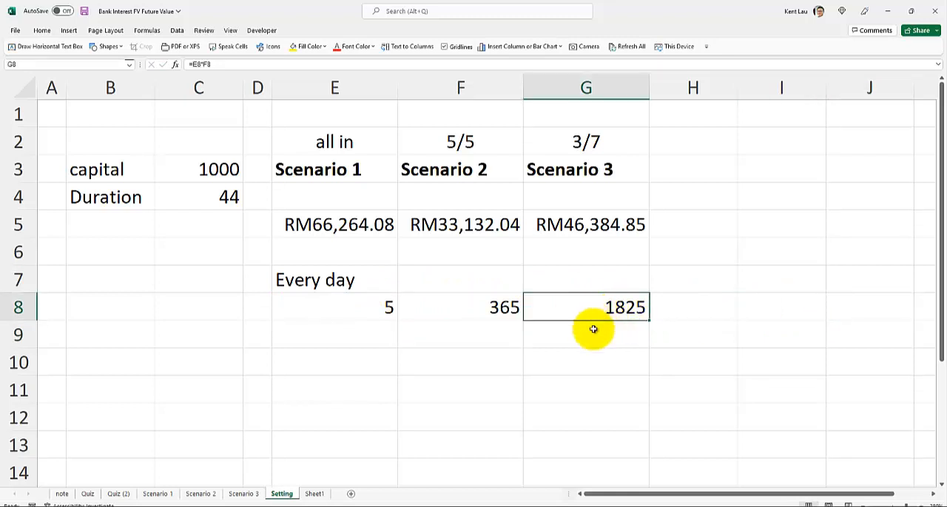
Set the capital in cell C3 to 1825 and widen column E to fit the Scenario 1 future value
left_click(205, 170)
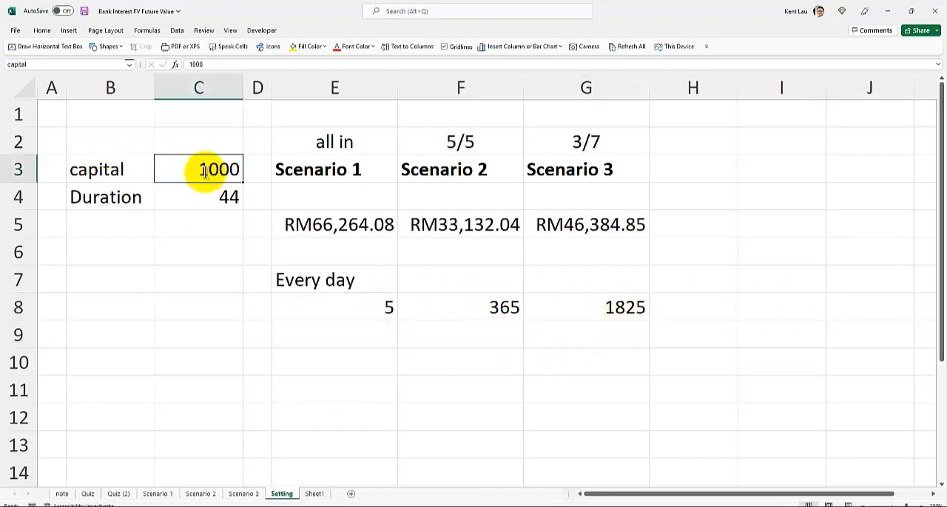
type("1")
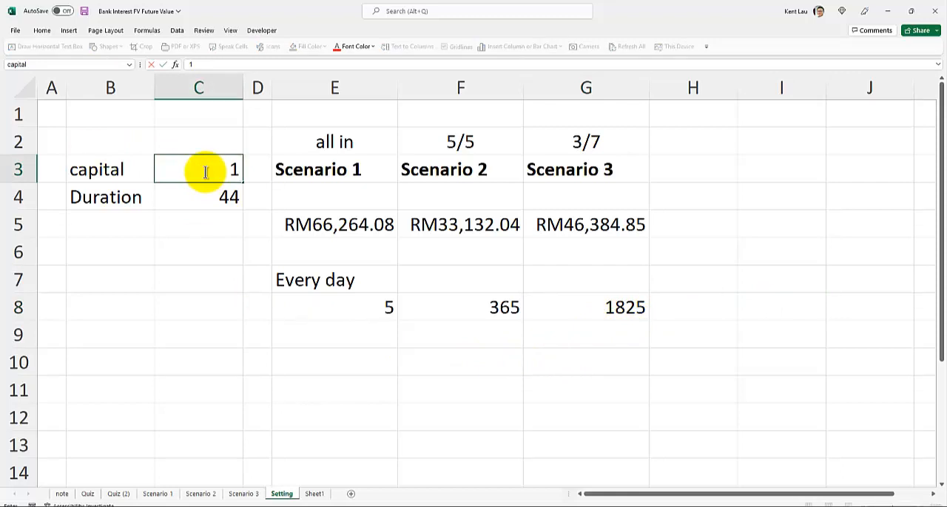
type("825")
key("Return")
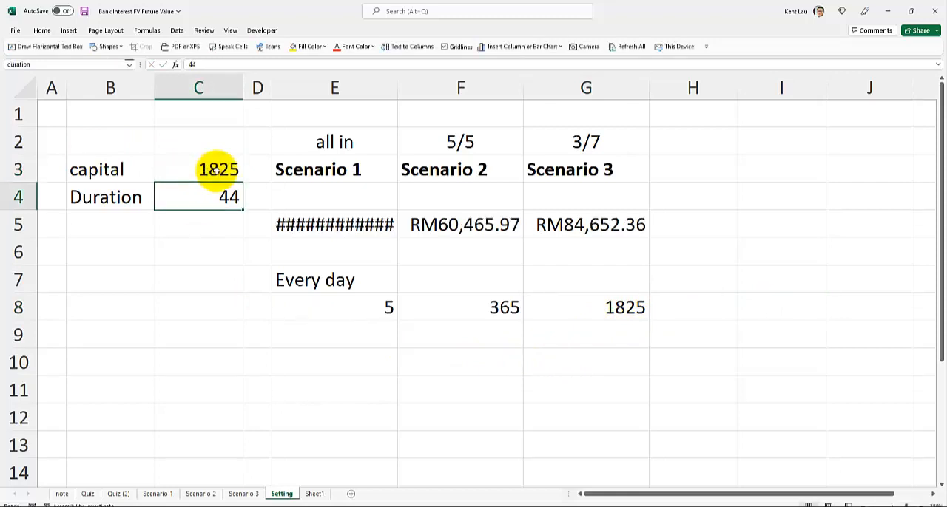
left_click_drag(404, 82, 419, 78)
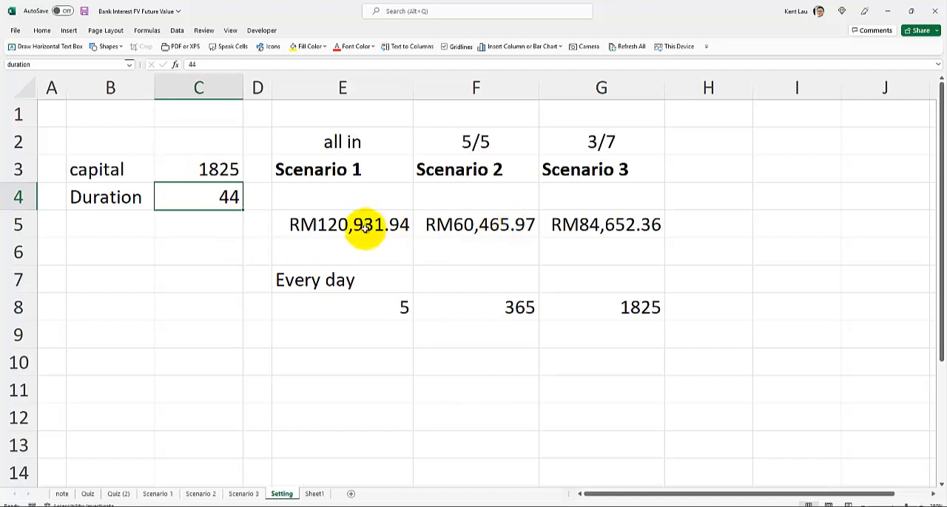
left_click_drag(364, 226, 555, 220)
left_click(322, 227)
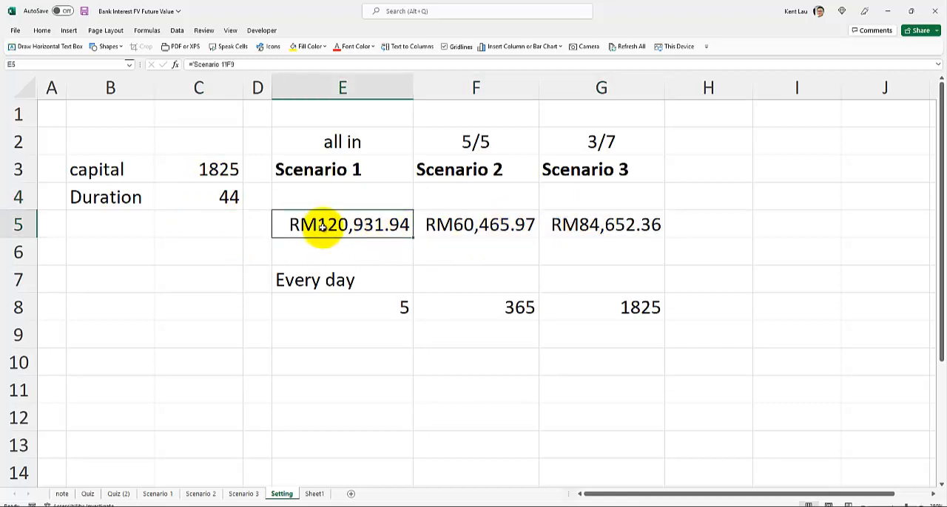
Set the duration in cell C4 to 10 and check the Scenario 1 future value
left_click(184, 197)
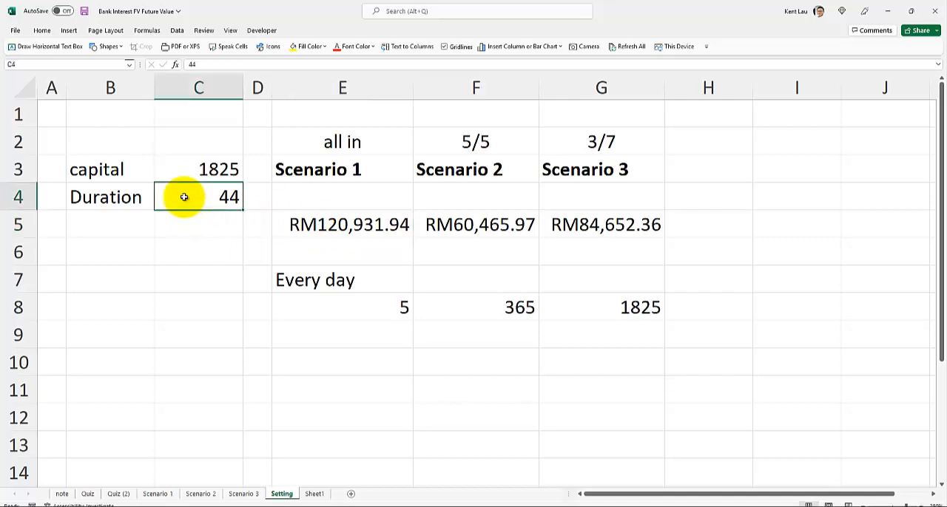
type("10")
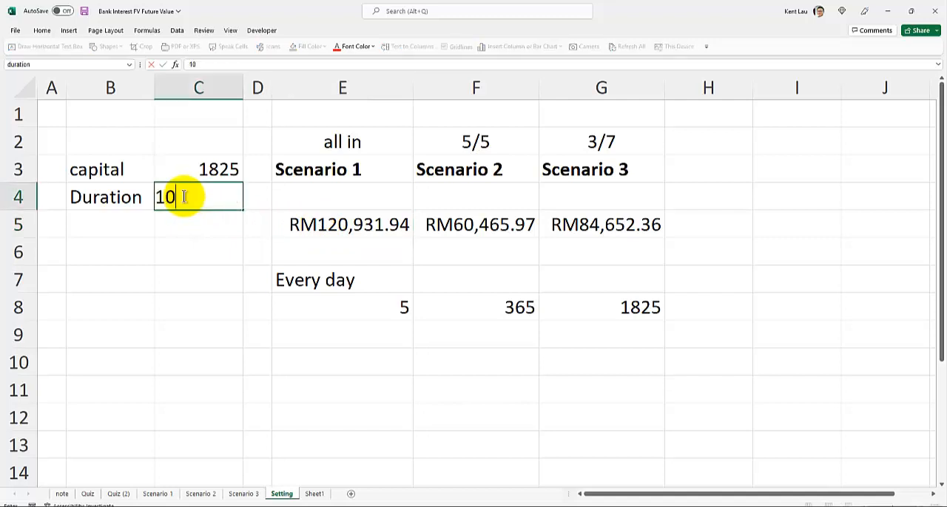
key("Return")
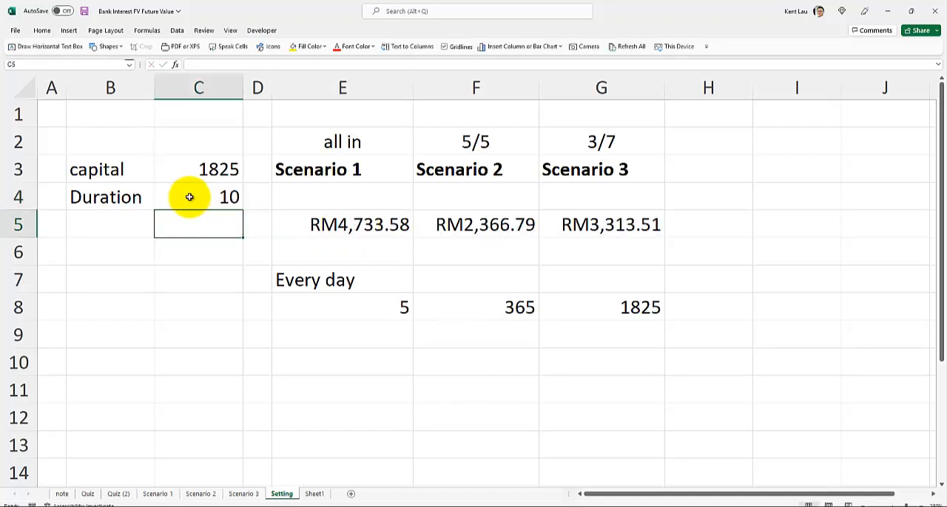
left_click(310, 224)
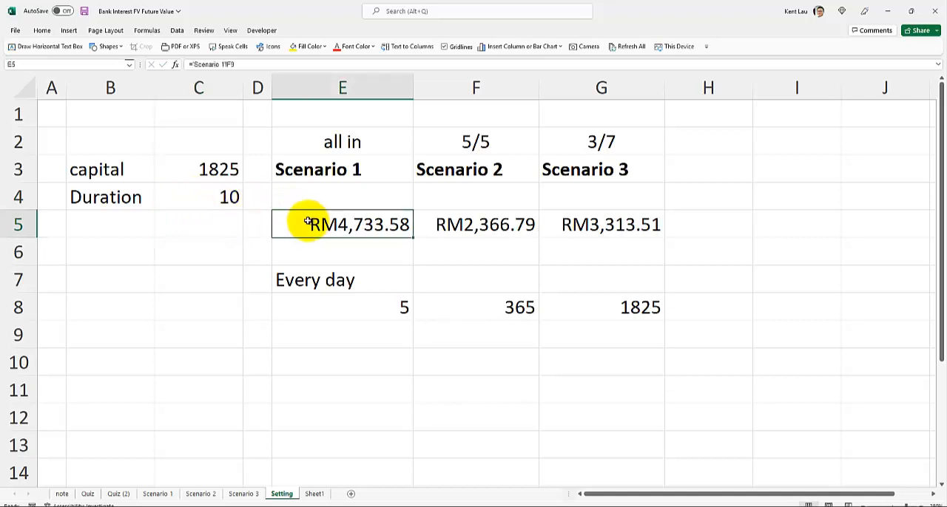
Set the duration in cell C4 to 20 and check the Scenario 1 future value
left_click(210, 198)
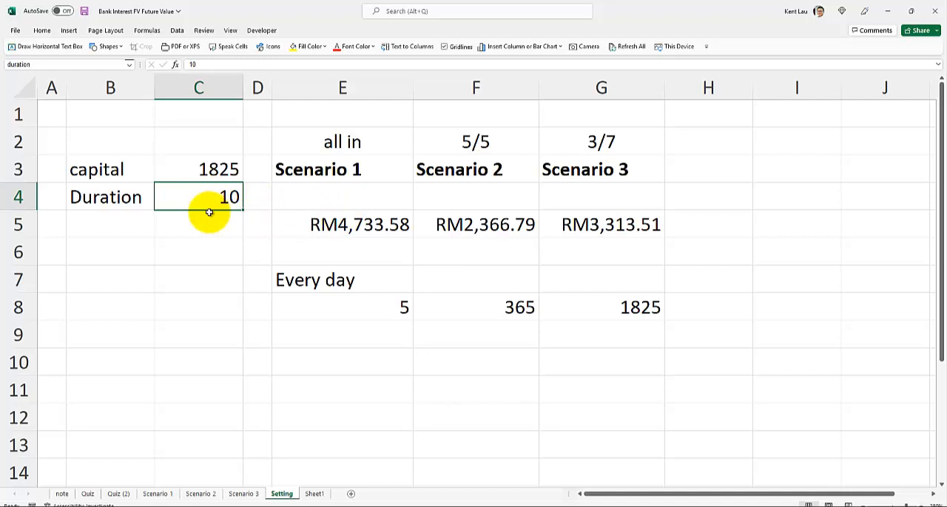
type("20")
key("Return")
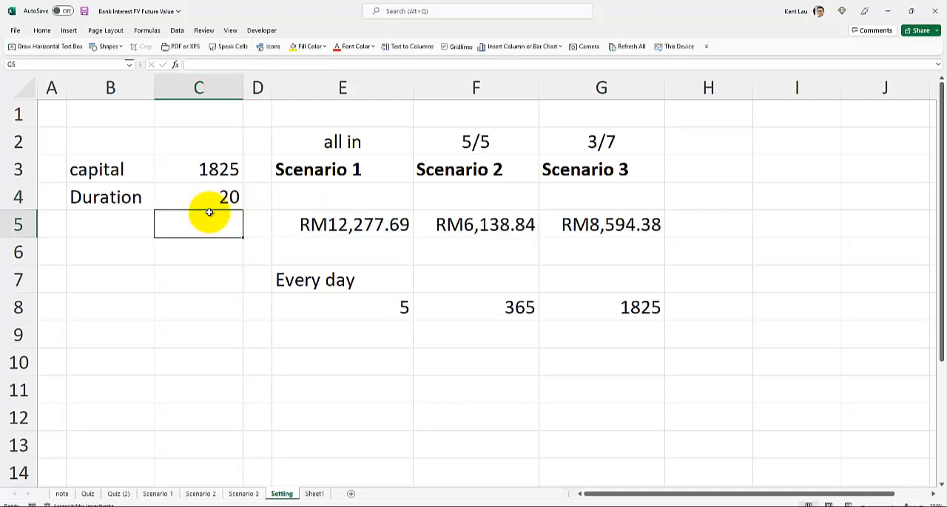
left_click(314, 226)
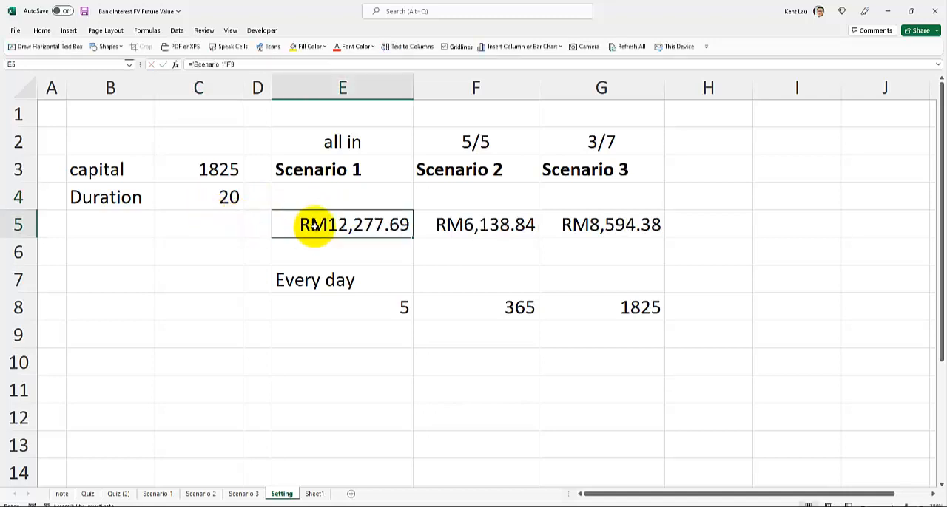
Set the duration in cell C4 back to 44
left_click(202, 202)
type("44")
key("Return")
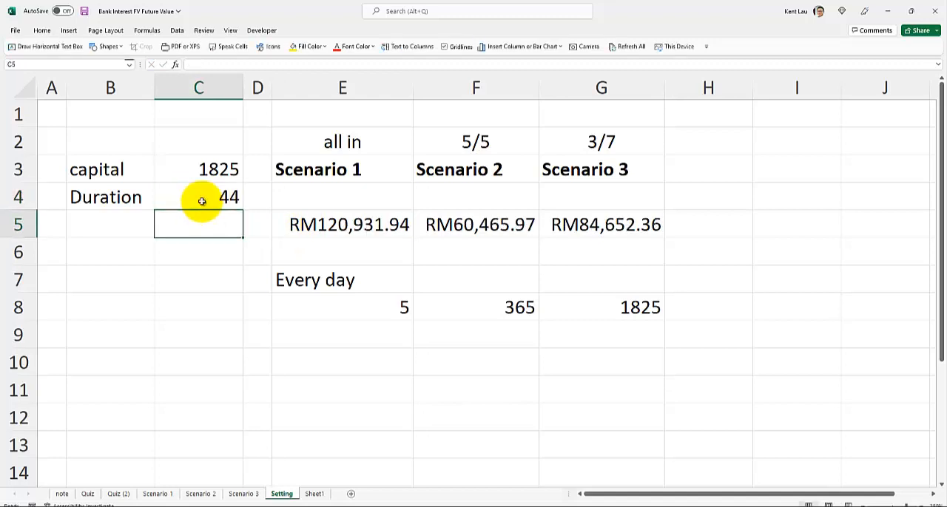
left_click(202, 201)
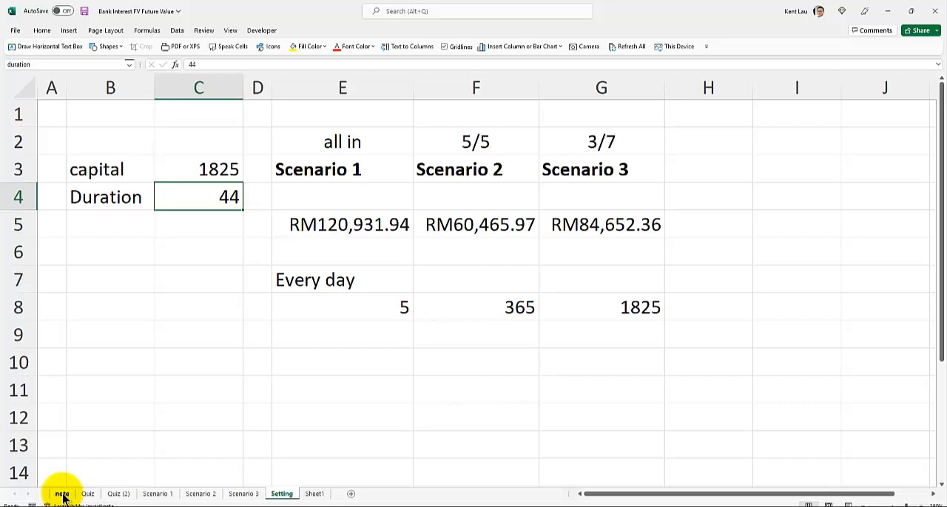
Enter a meal cost of 10 in cell E10 and label it "breakfast" in C10
left_click(350, 306)
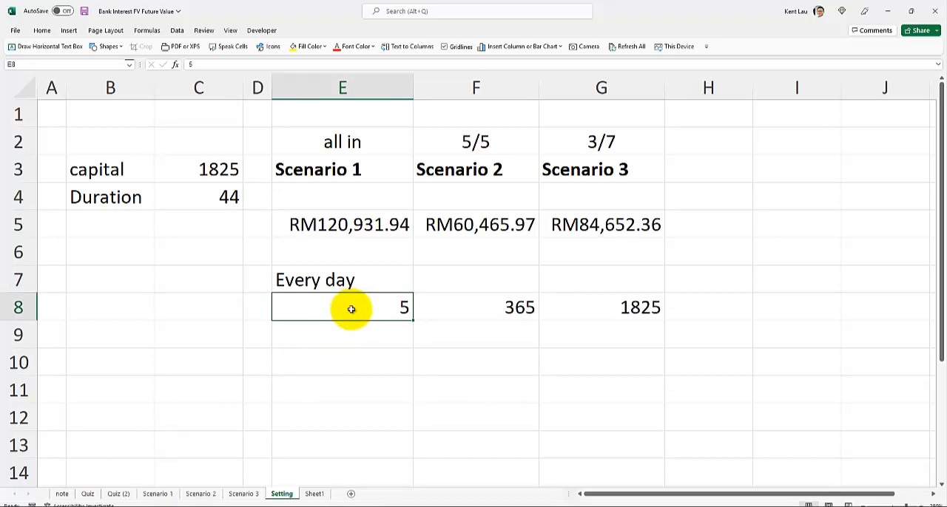
left_click(346, 360)
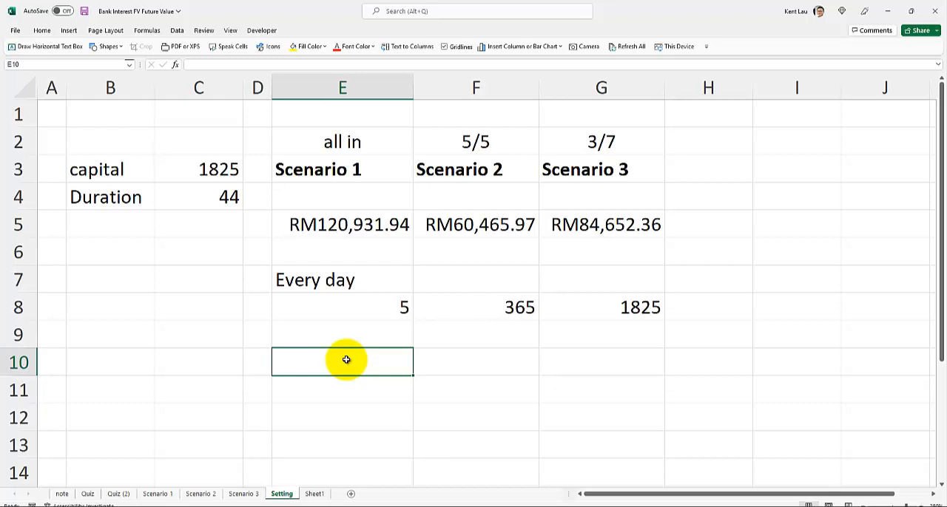
type("10")
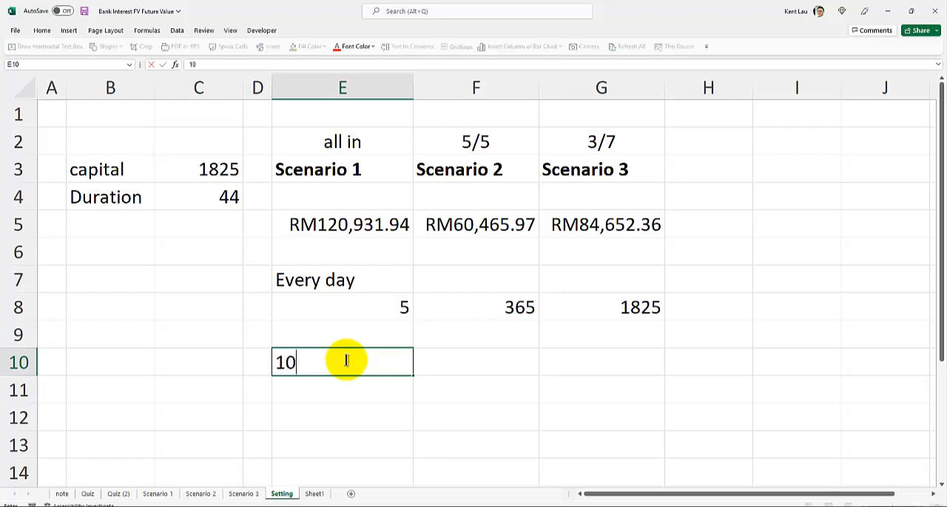
key("Return")
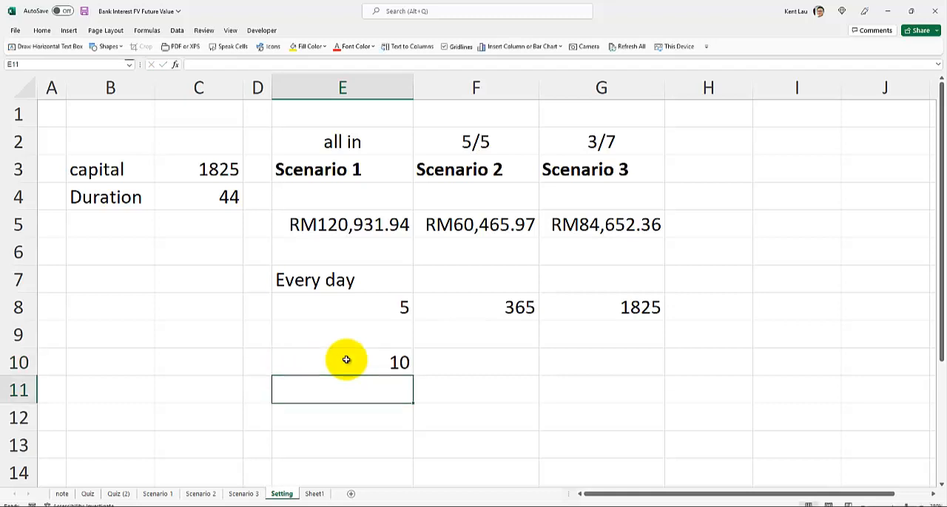
left_click(346, 360)
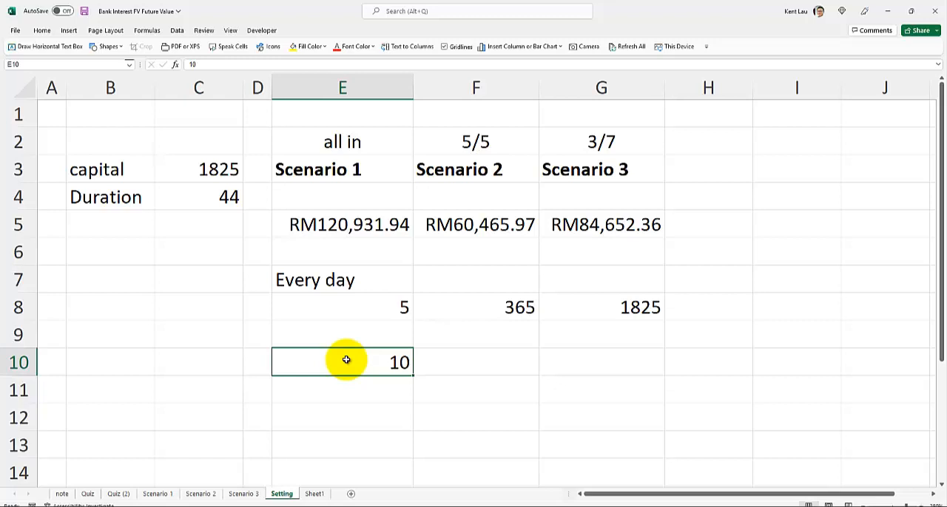
key("Right")
key("Left")
key("Down")
key("Up")
key("Left")
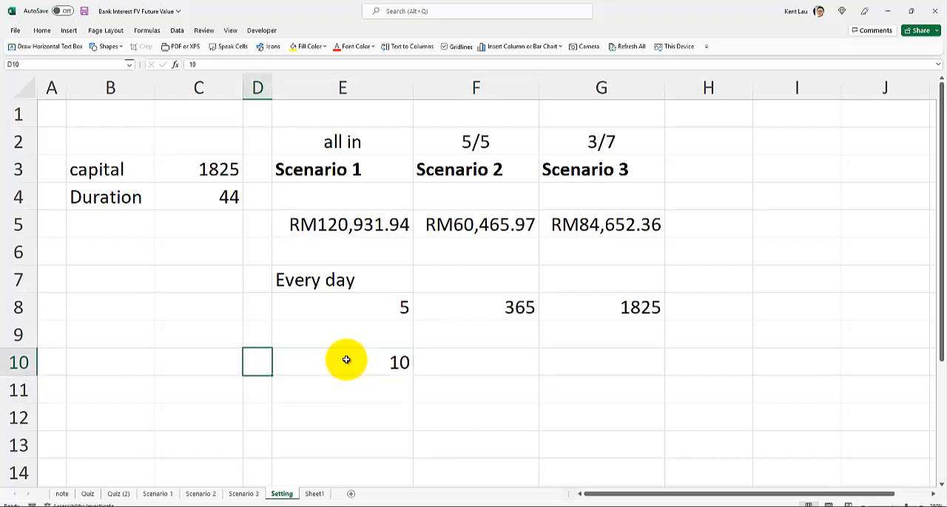
key("Left")
type("breakfast")
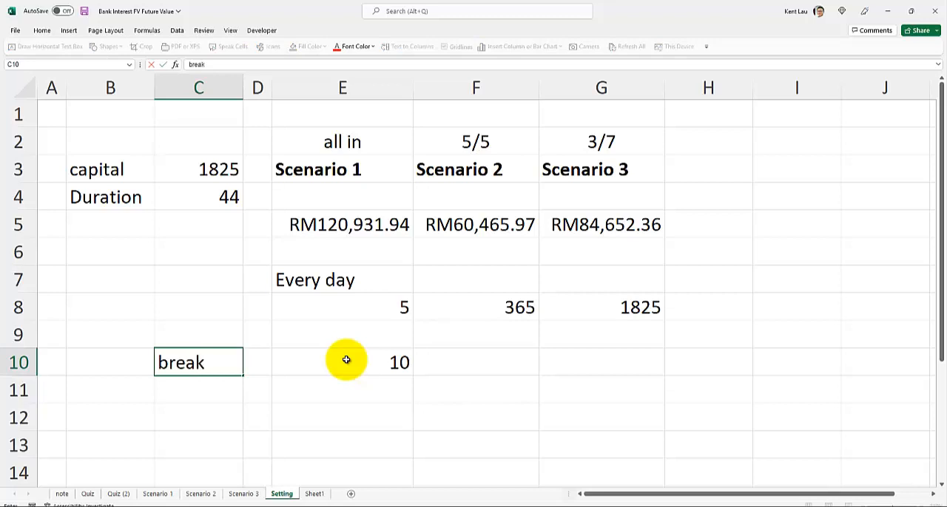
key("Return")
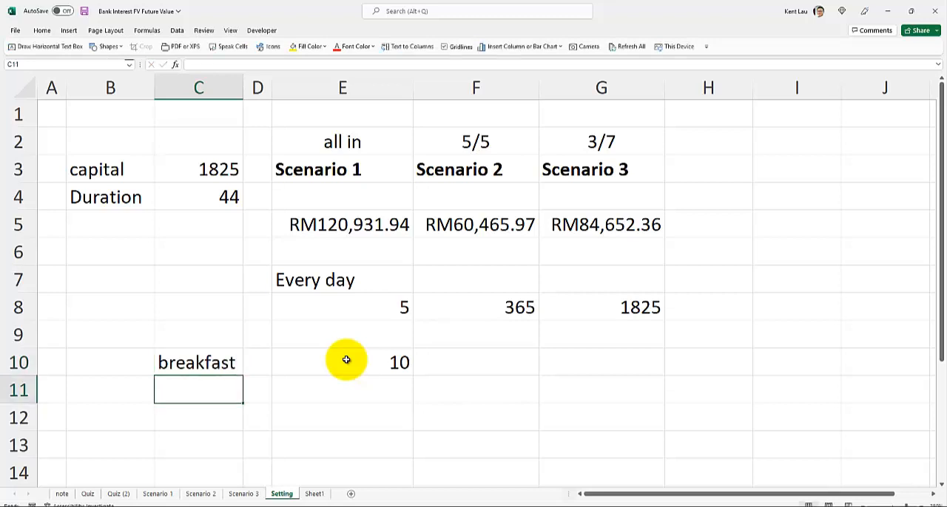
Add "lunch" and "dinner" in cells C11 and C12, with a cost of 10 each in E11 and E12
type("lunch")
key("Right")
key("Right")
type("10")
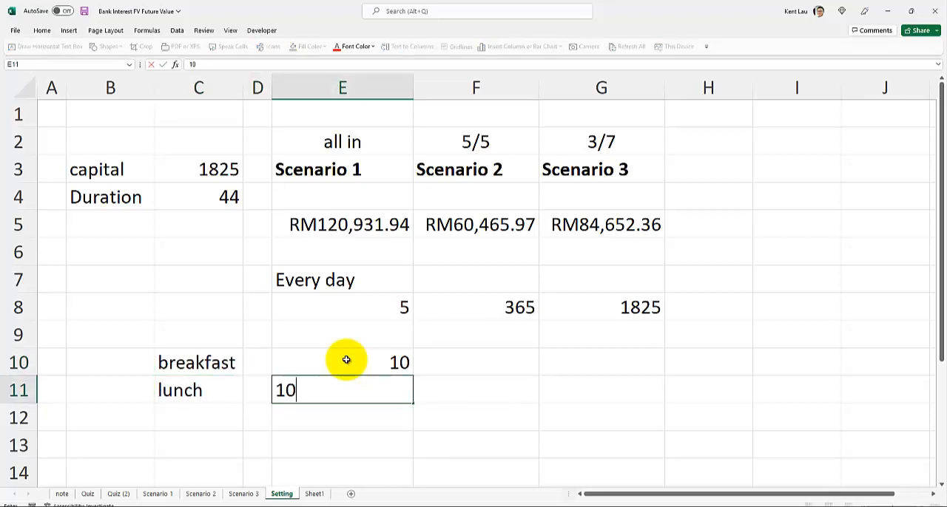
key("Return")
type("dinner")
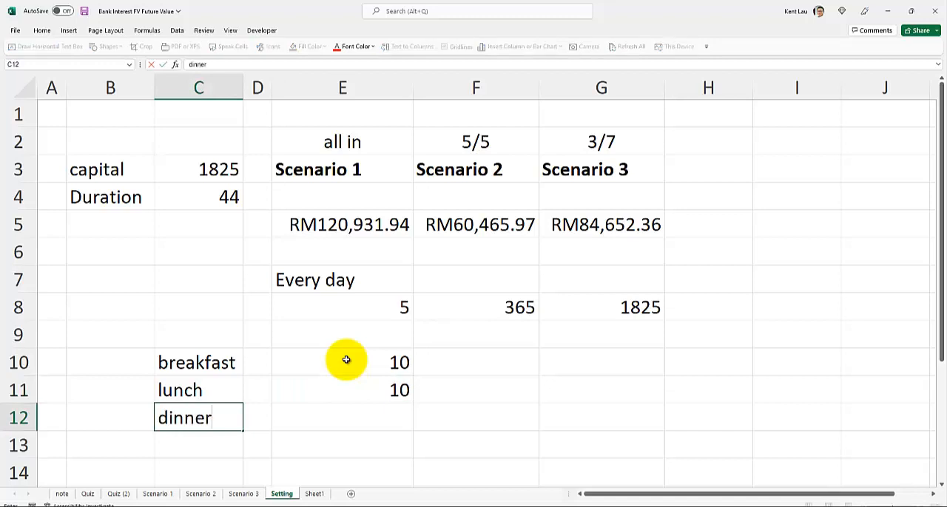
key("Right")
key("Right")
type("10")
key("Up")
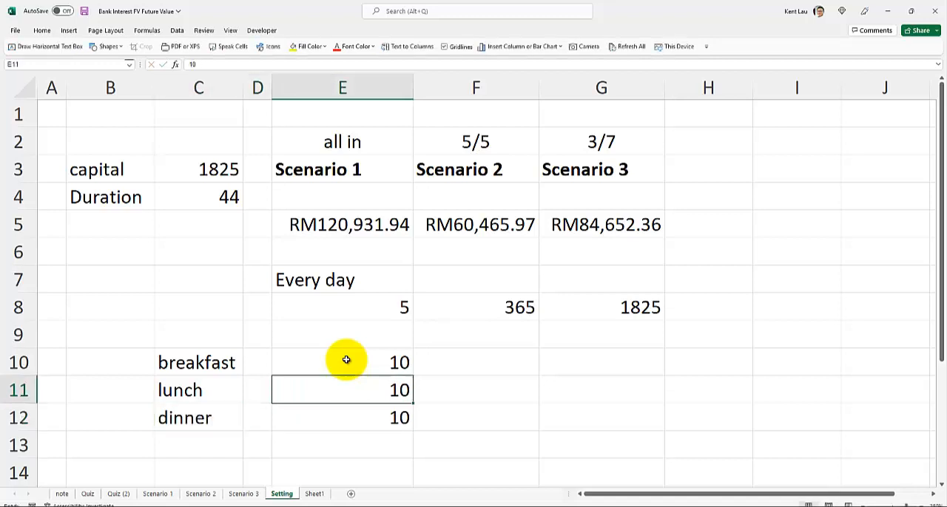
Total the three meal costs in cell E13 with the formula =SUM(E10:E12)
key("Up")
key("Right")
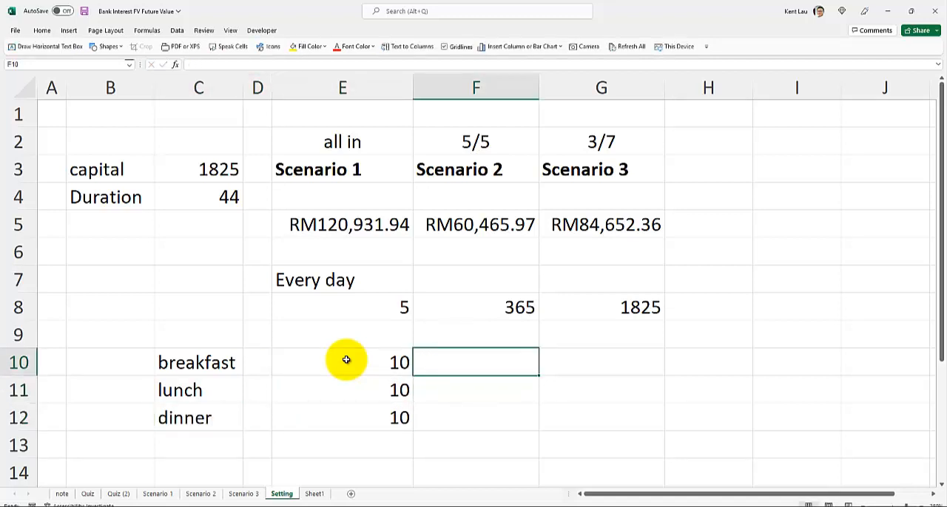
key("Down")
key("Down")
key("Left")
key("Down")
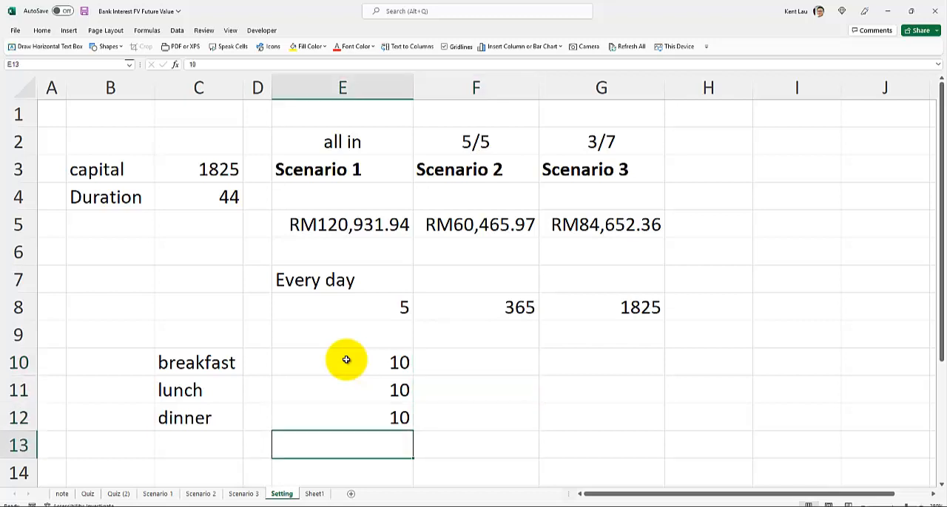
key("alt+equal")
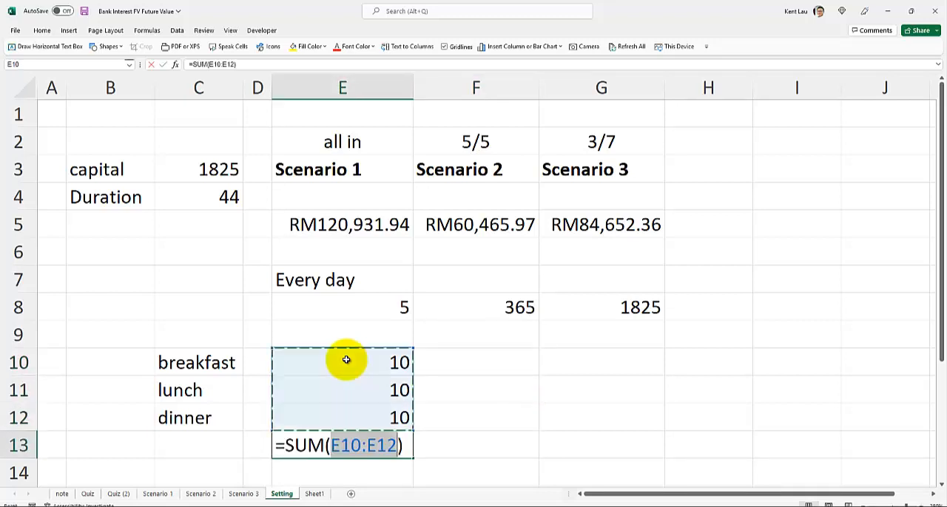
key("Return")
Enter alternative meal costs in column F: 7 for breakfast, 5 for lunch and 5 for dinner
key("Up")
key("Up")
key("Right")
key("Up")
key("Up")
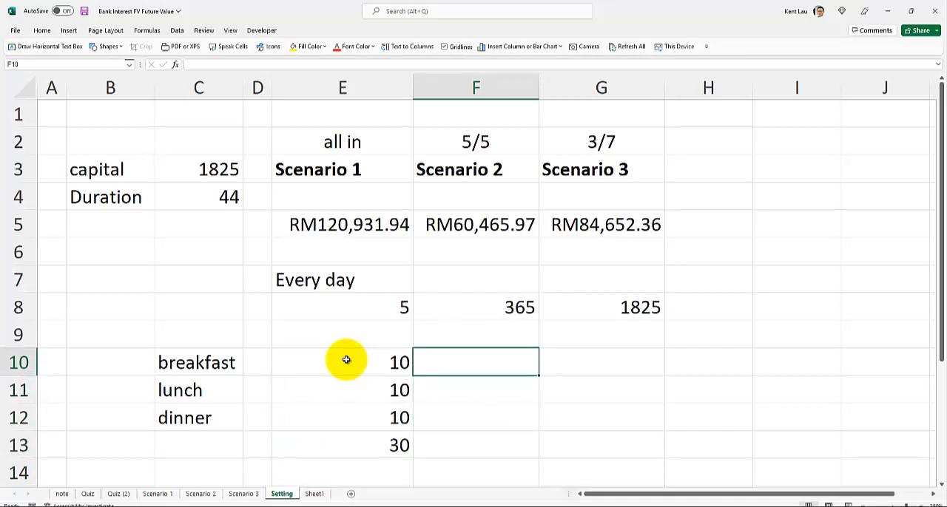
type("7")
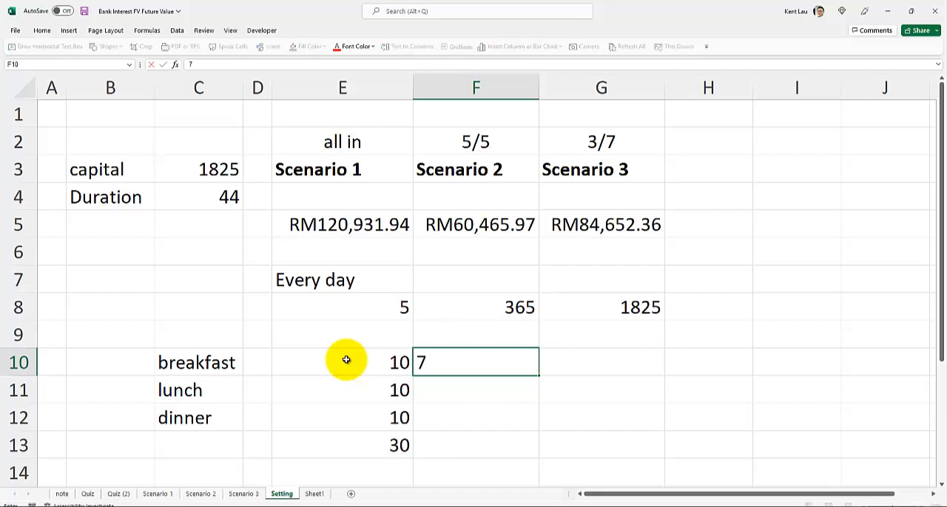
key("Return")
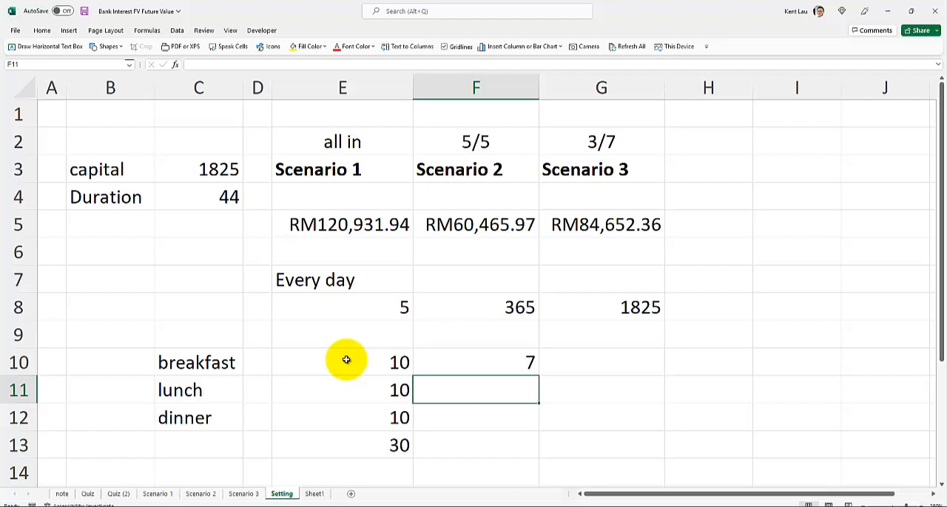
type("5")
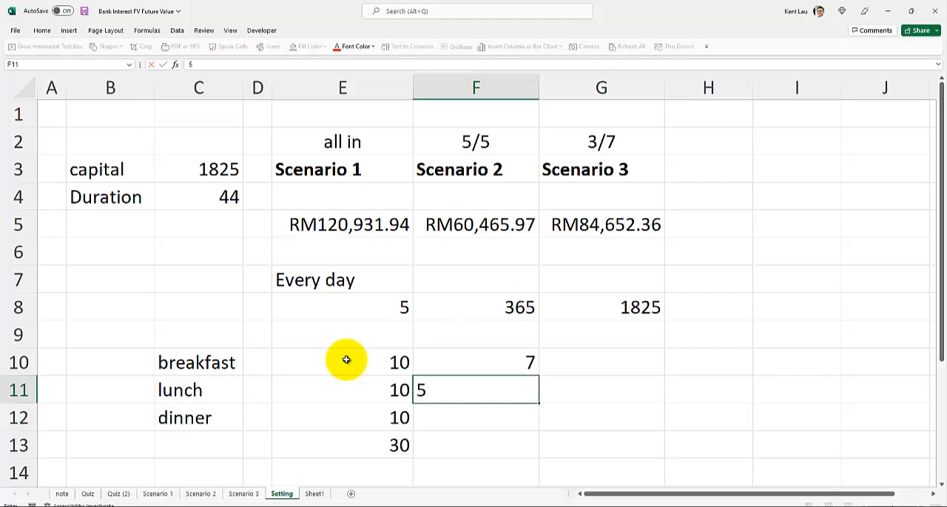
key("Return")
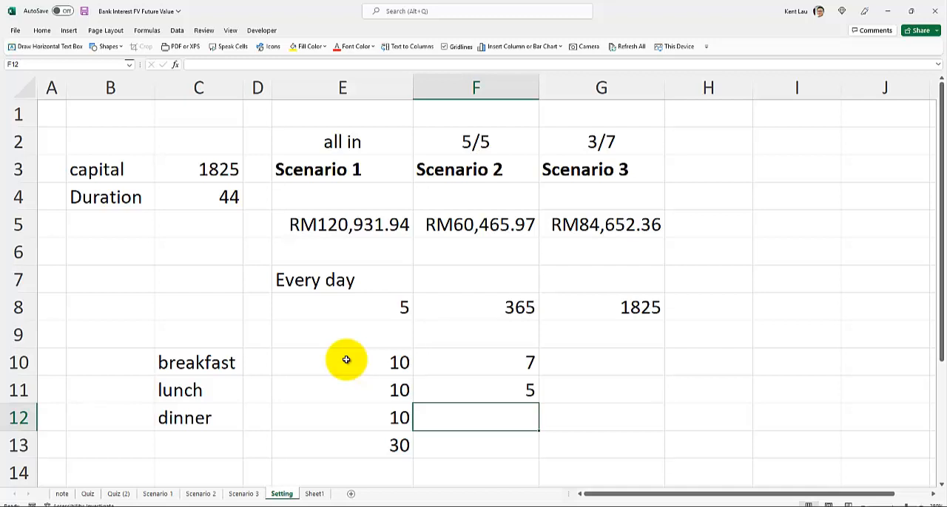
type("5")
key("Return")
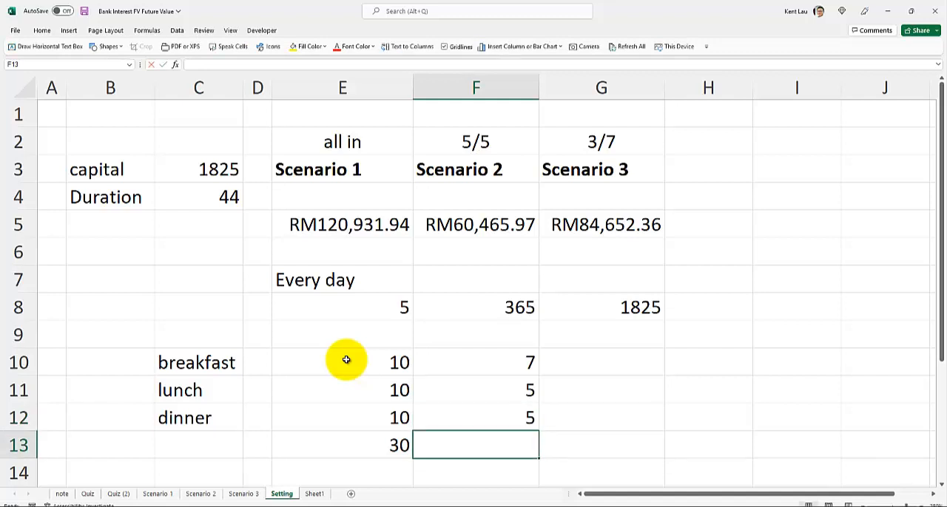
Total the alternative meal costs of F10 to F12 in cell F13 with a SUM formula
key("alt+equal")
key("ctrl+Return")
key("Right")
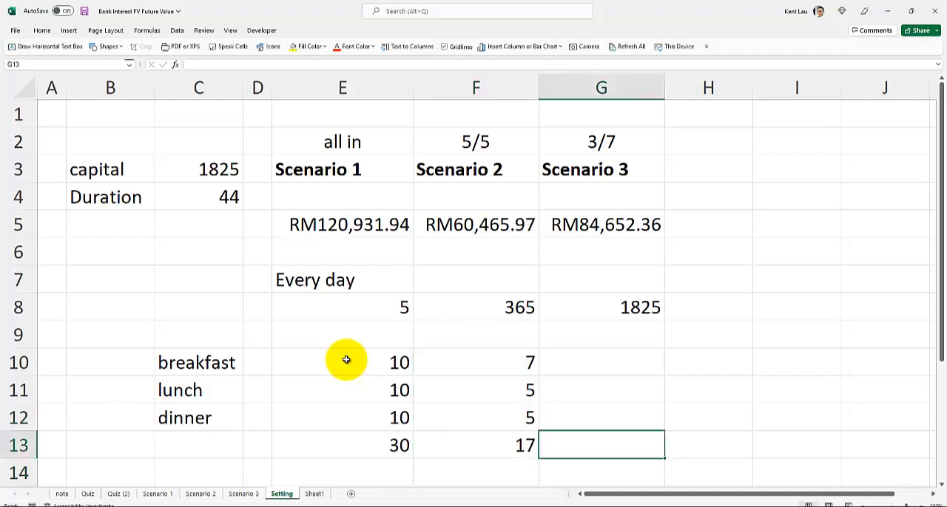
Calculate the daily meal saving in cell G13 with the formula =E13-F13
type("=")
left_click(336, 444)
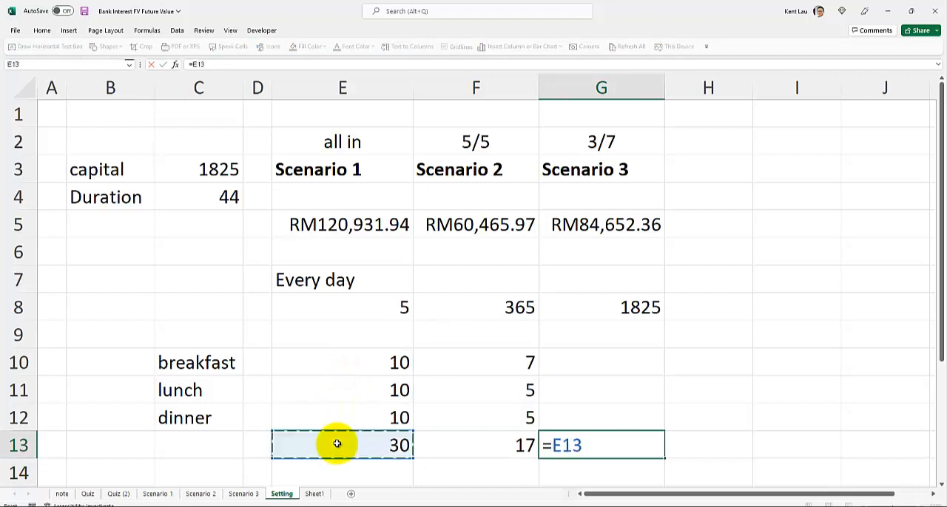
type("-")
left_click(469, 443)
key("Return")
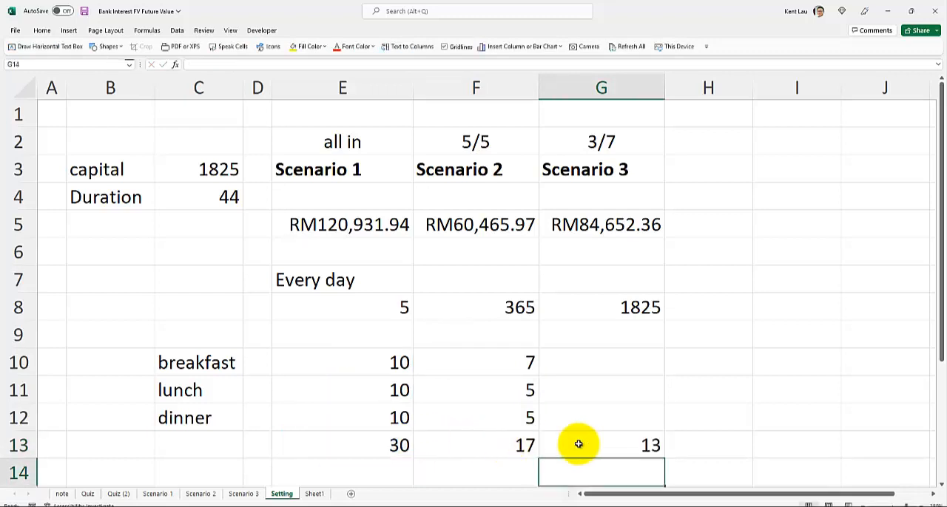
left_click(578, 444)
left_click(359, 307)
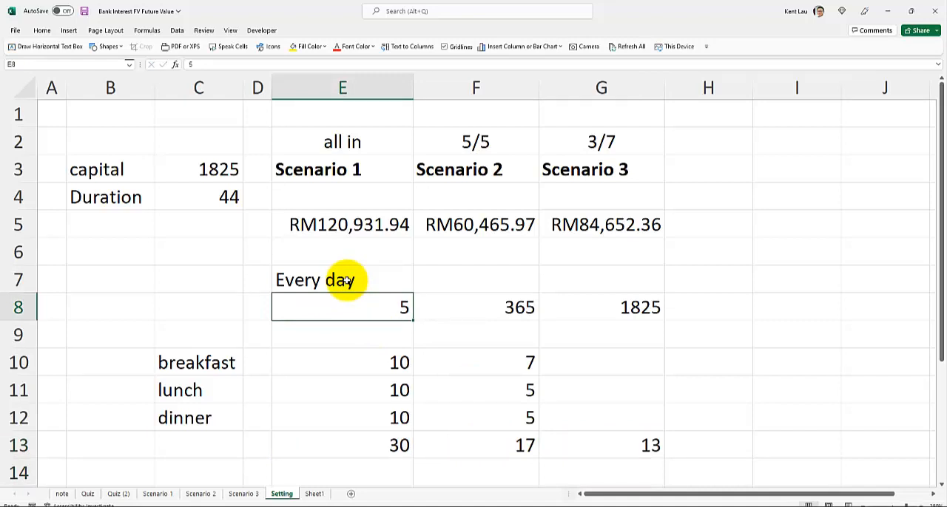
left_click(631, 446)
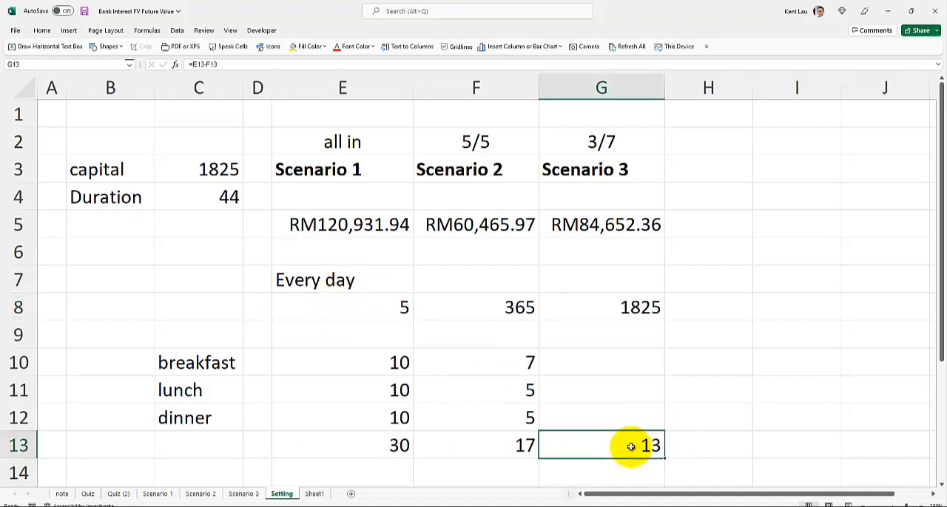
Label the alternative meal costs "Veg." in cell F9
left_click(484, 344)
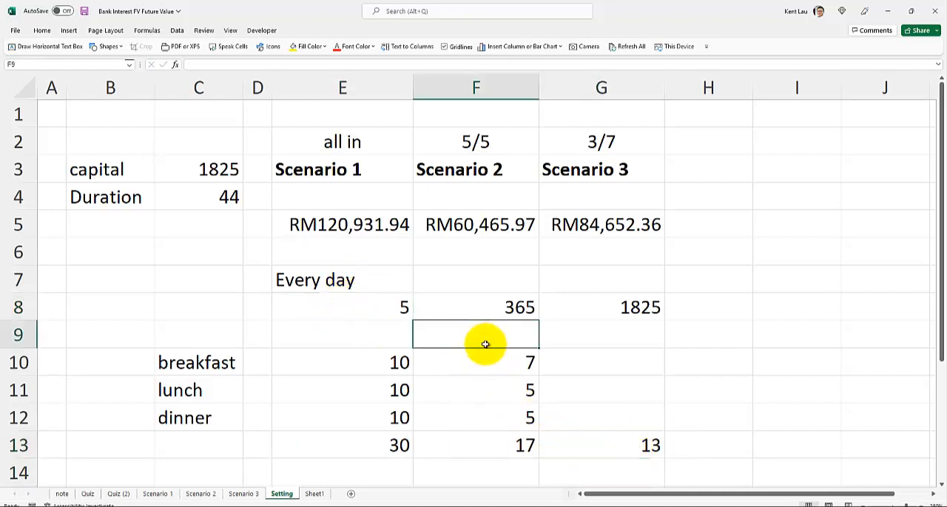
type("Veg")
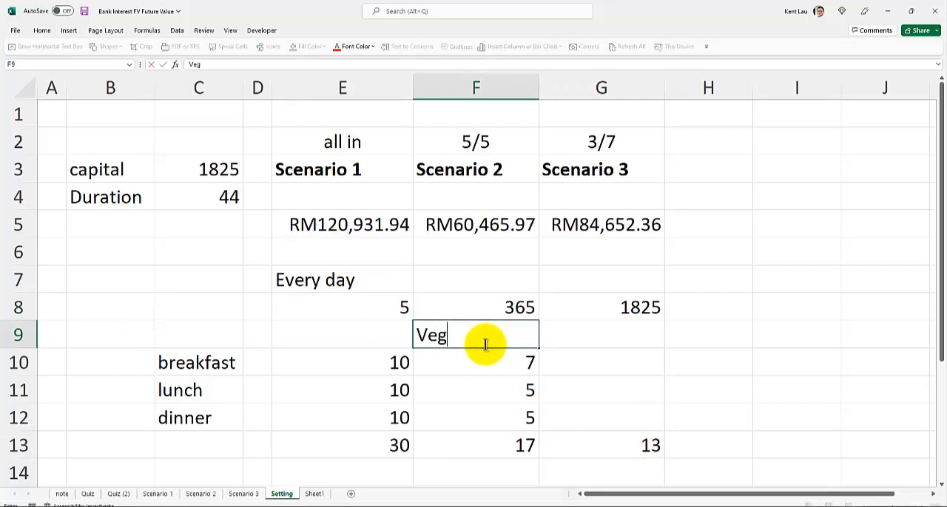
type(".")
key("Return")
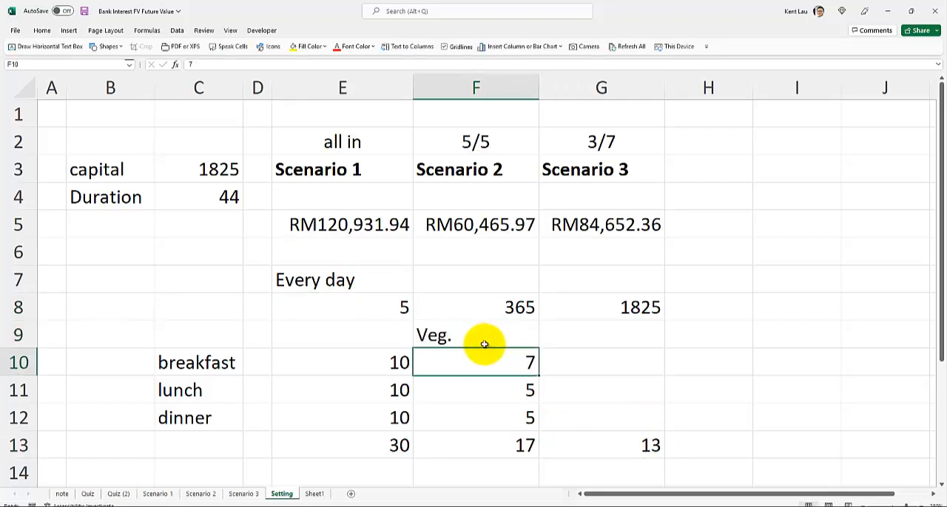
Set the daily savings amount in cell E8 to 10
left_click(335, 330)
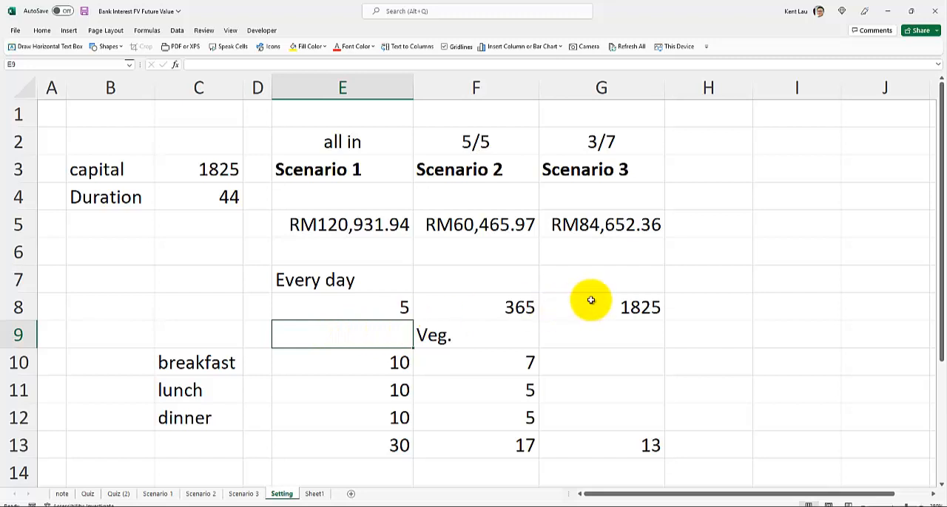
double_click(396, 309)
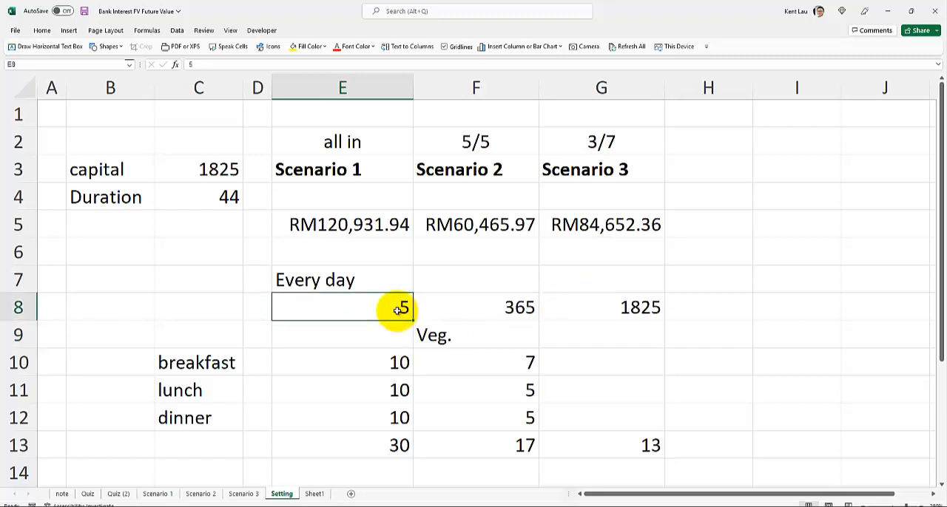
key("BackSpace")
type("10")
key("Return")
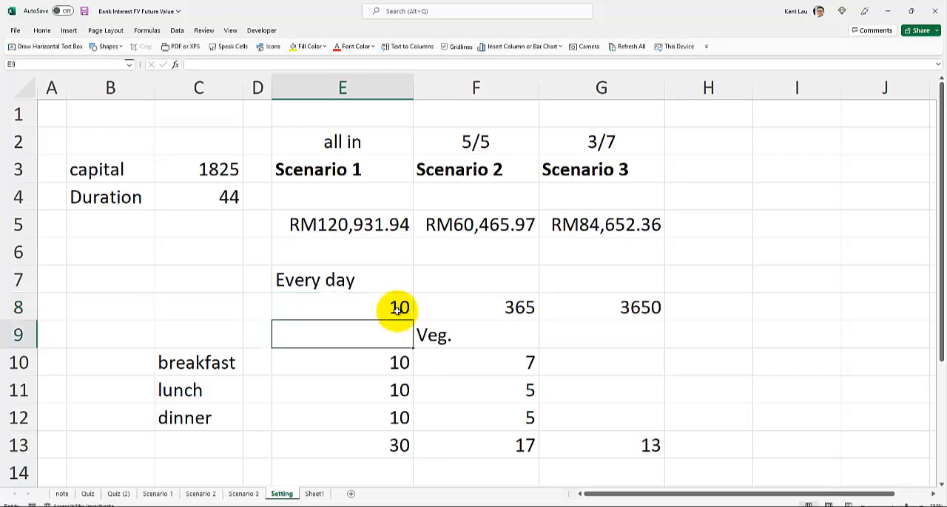
Set the capital in cell C3 to 3650 and give columns E to G the same width
left_click(398, 309)
left_click(190, 176)
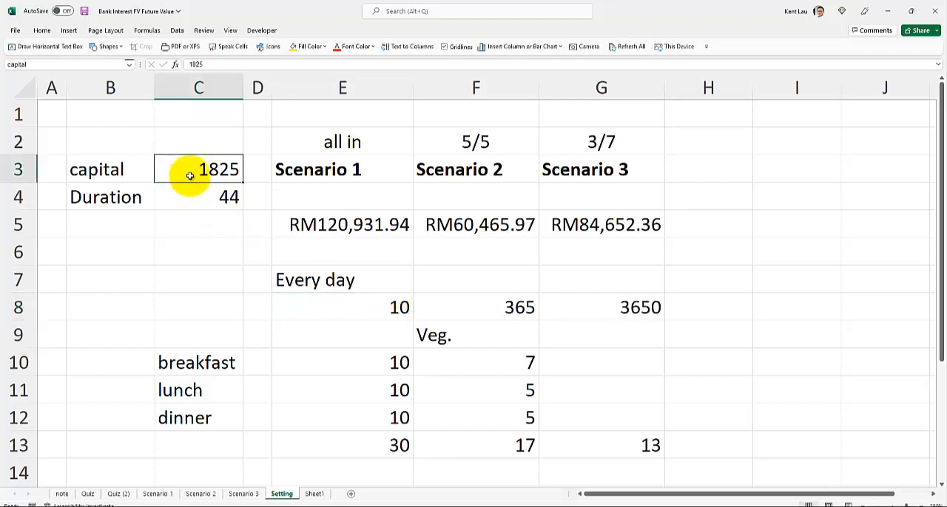
type("3650")
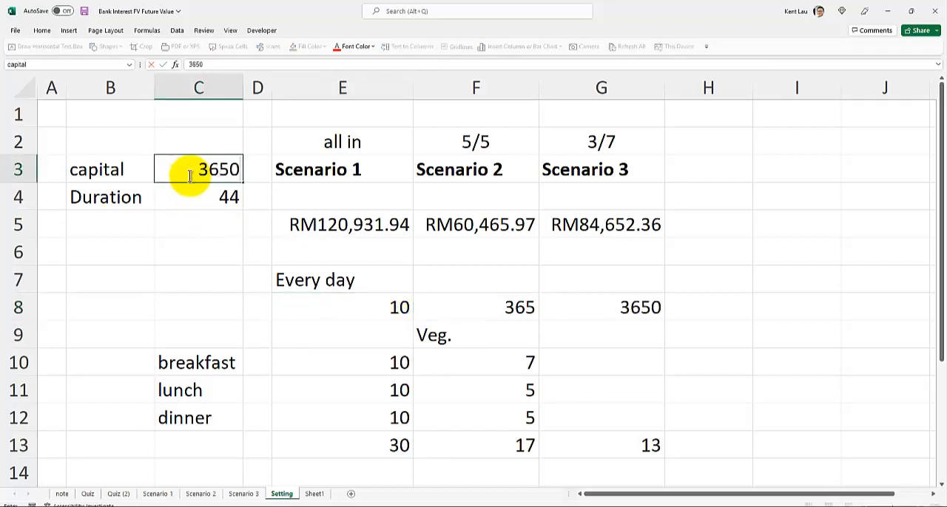
key("Return")
left_click_drag(396, 87, 554, 78)
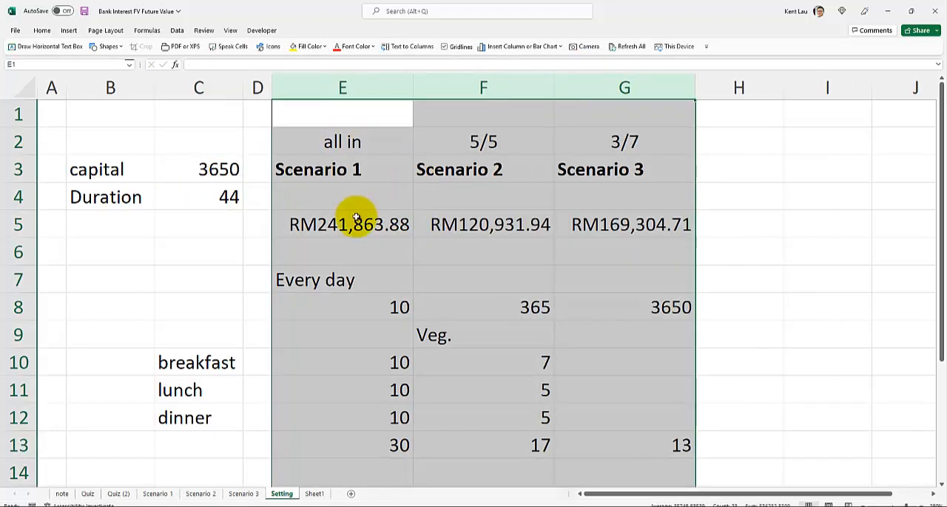
Set the daily savings amount in cell E8 to 5
left_click(350, 228)
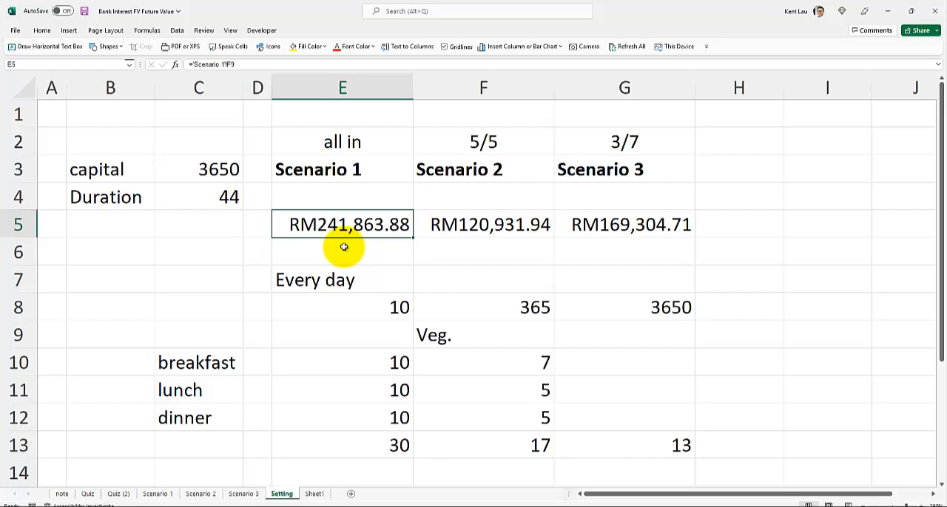
left_click(345, 305)
type("5")
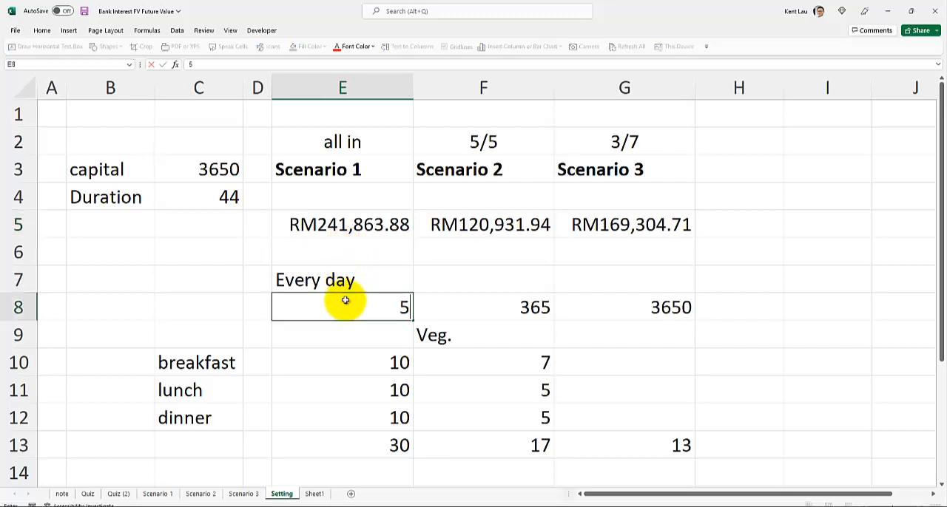
key("Return")
Set the daily savings amount in cell E8 to 1
left_click(345, 300)
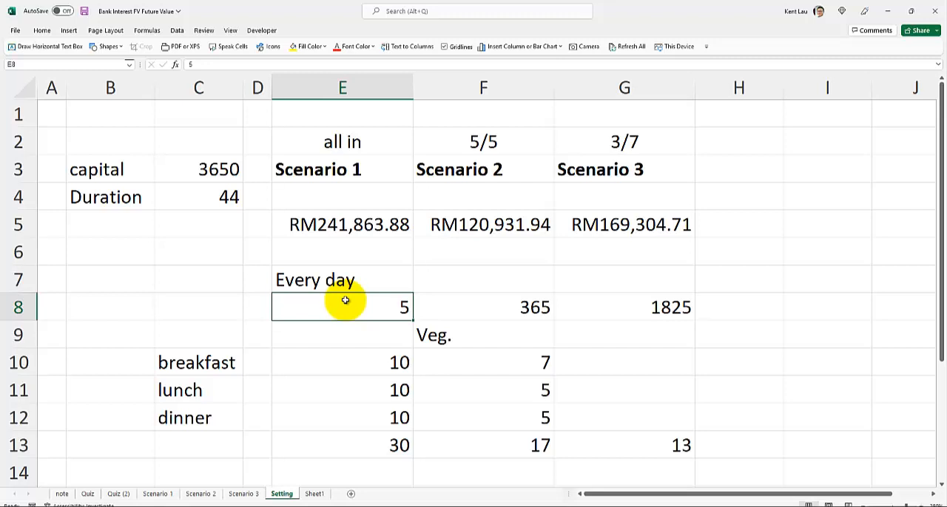
type("1")
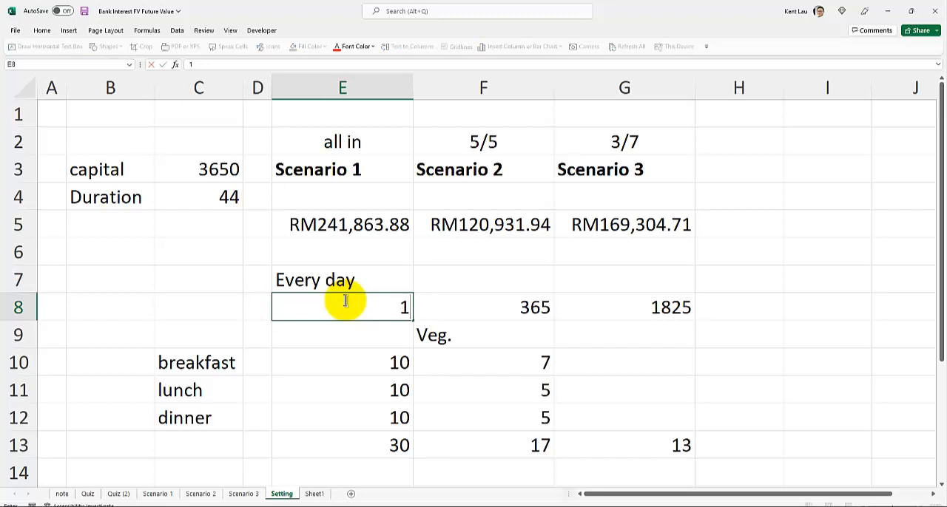
key("Return")
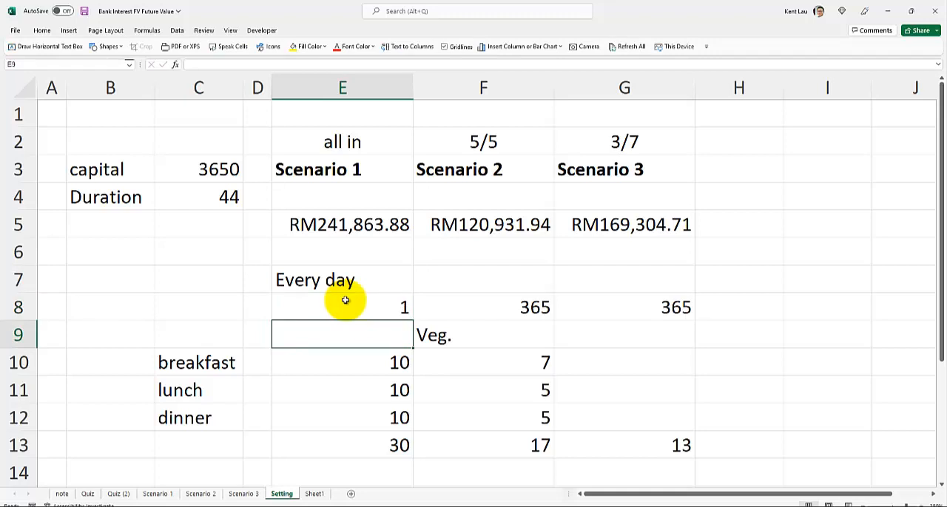
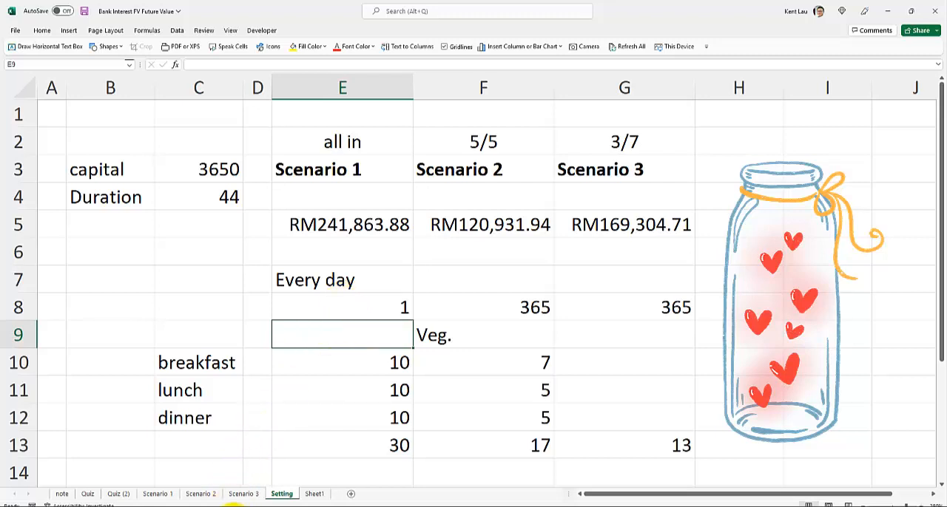
Switch to File Explorer and open the presentation THE MICROSOFT EXCEL FORMULAS GUIDE v20 from the Excel Shortcut folder
left_click(234, 506)
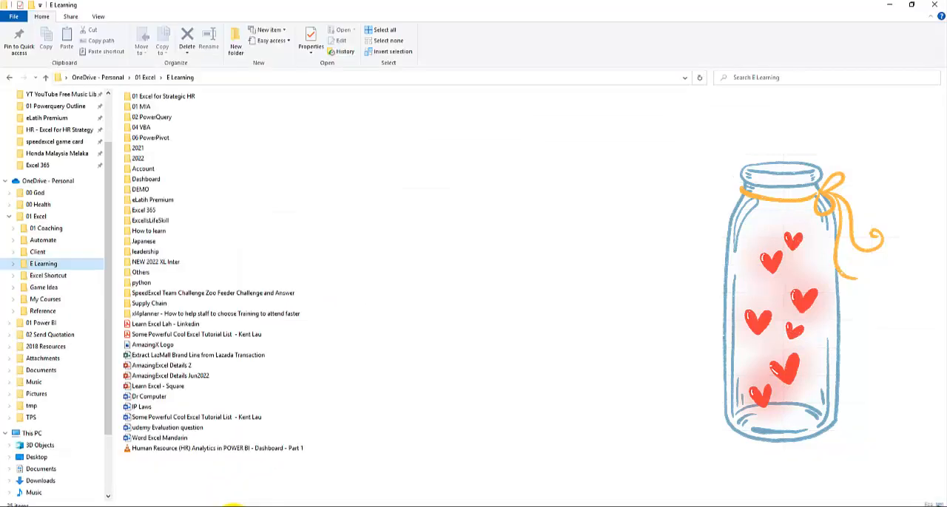
left_click(13, 276)
left_click(55, 277)
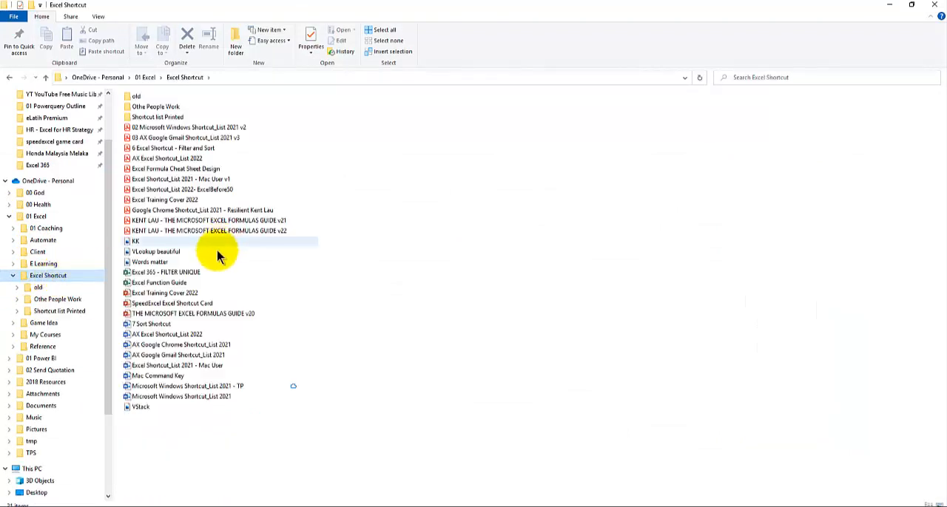
left_click(199, 317)
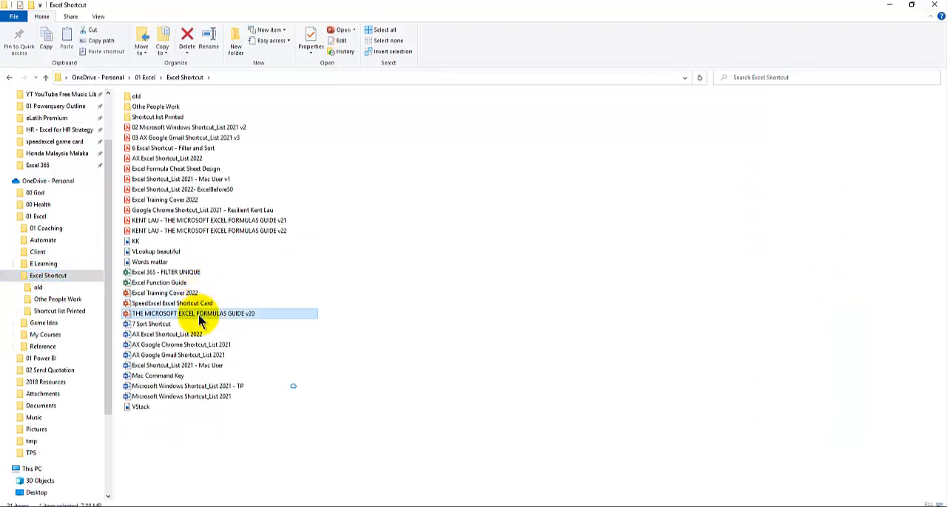
double_click(200, 318)
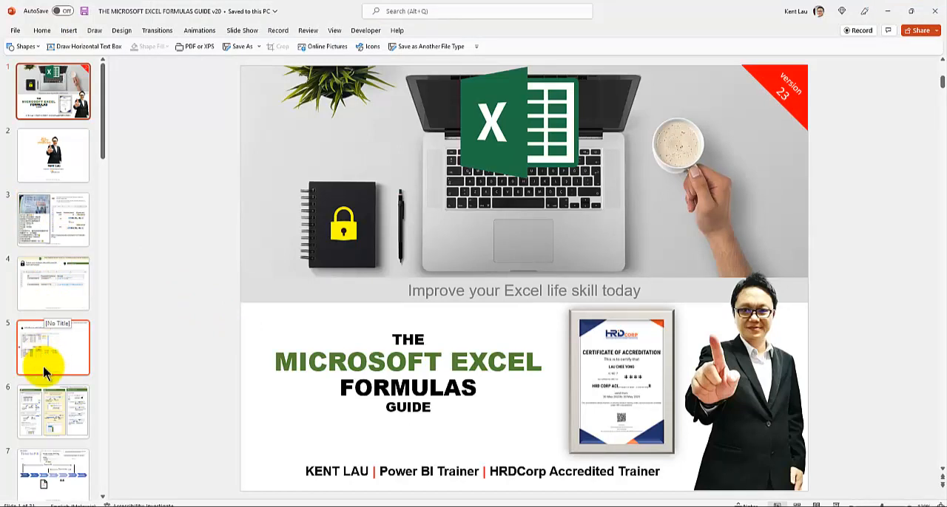
Duplicate slide 6, the cheat sheet covering advanced, logical and text formulas, directly after itself
left_click(52, 400)
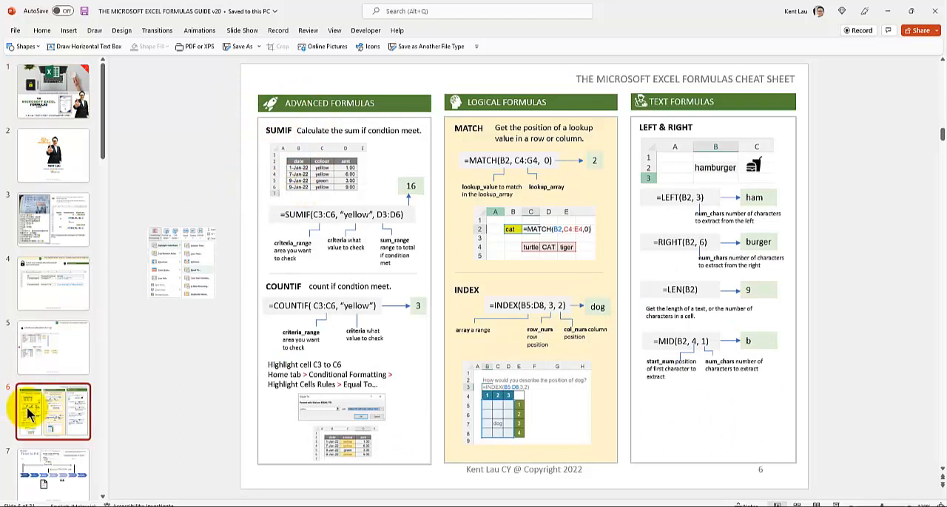
left_click(34, 380)
key("ctrl+v")
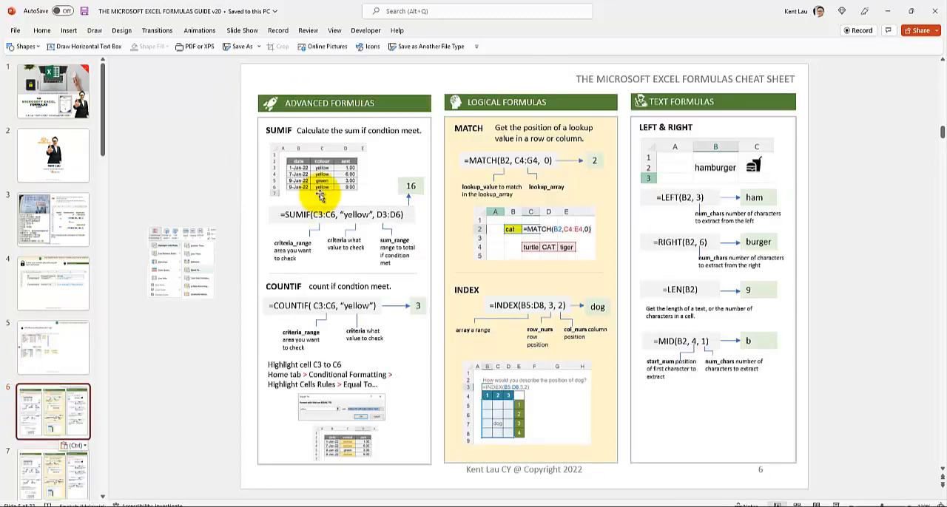
Examine the SUMIF and COUNTIF explanations in the Advanced Formulas column of slide 6
left_click(312, 214)
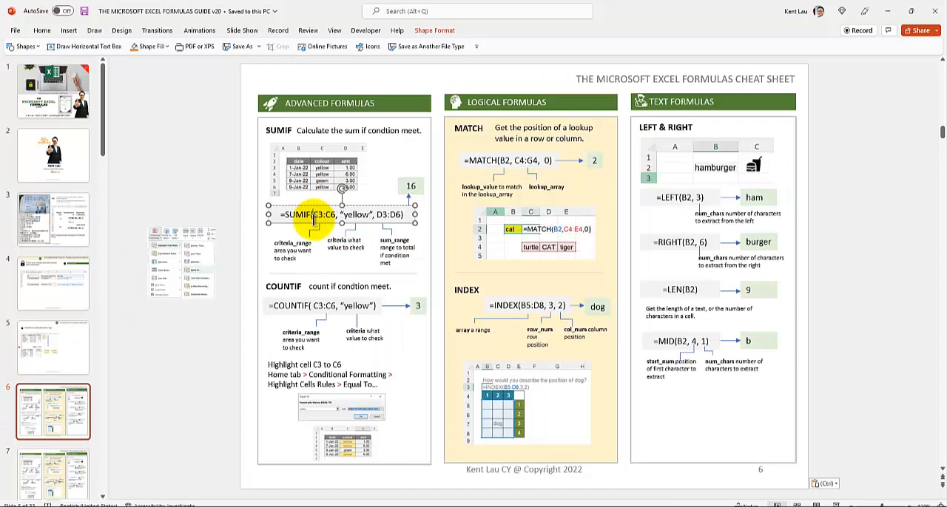
left_click(292, 252, "shift")
left_click(295, 305)
left_click(287, 286, "shift")
left_click(392, 293, "shift")
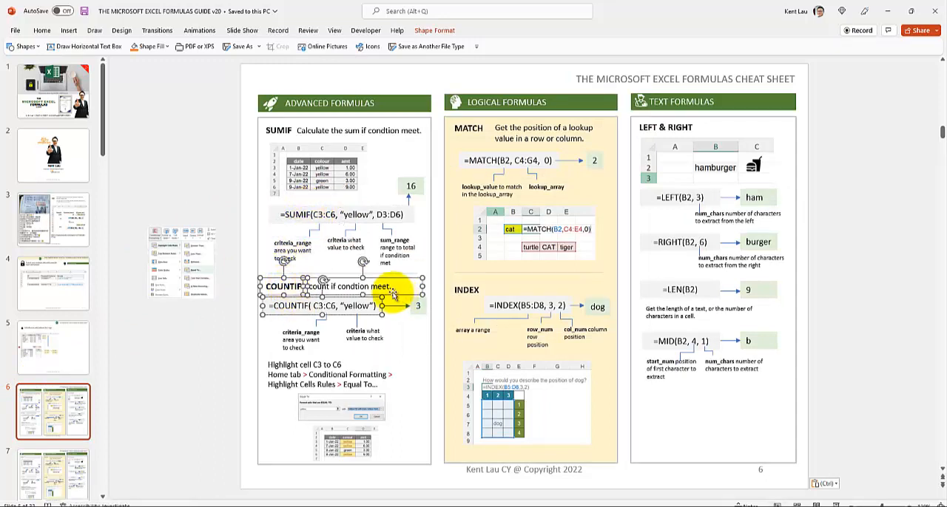
Insert a new slide with the Blank layout after slide 6
left_click(74, 400)
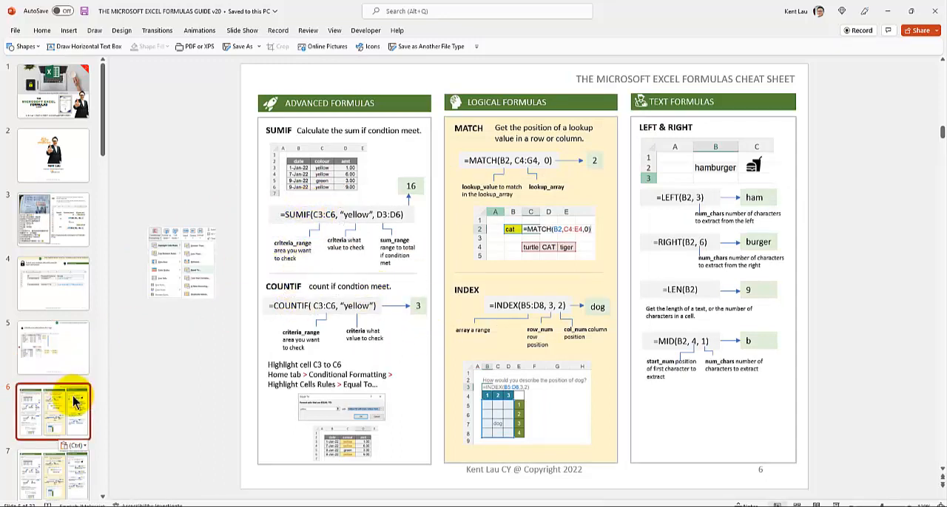
left_click(41, 31)
left_click(133, 68)
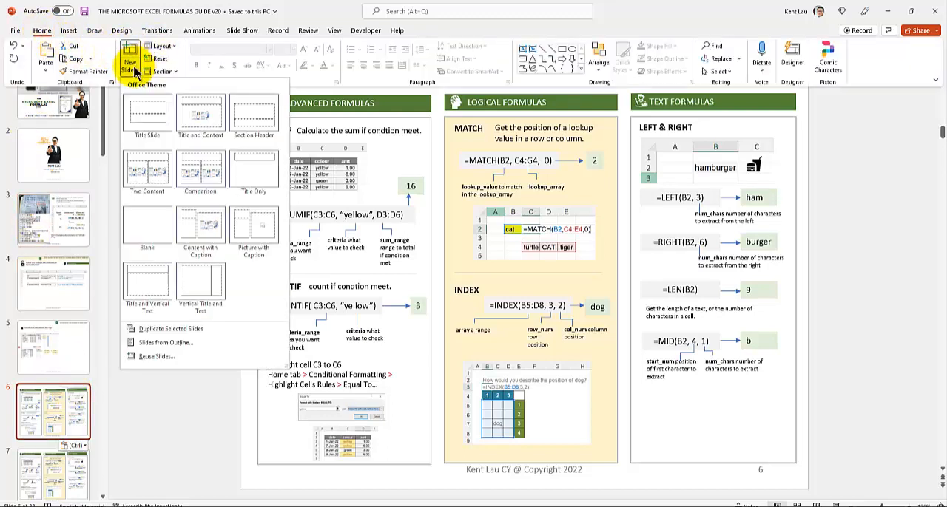
left_click(149, 244)
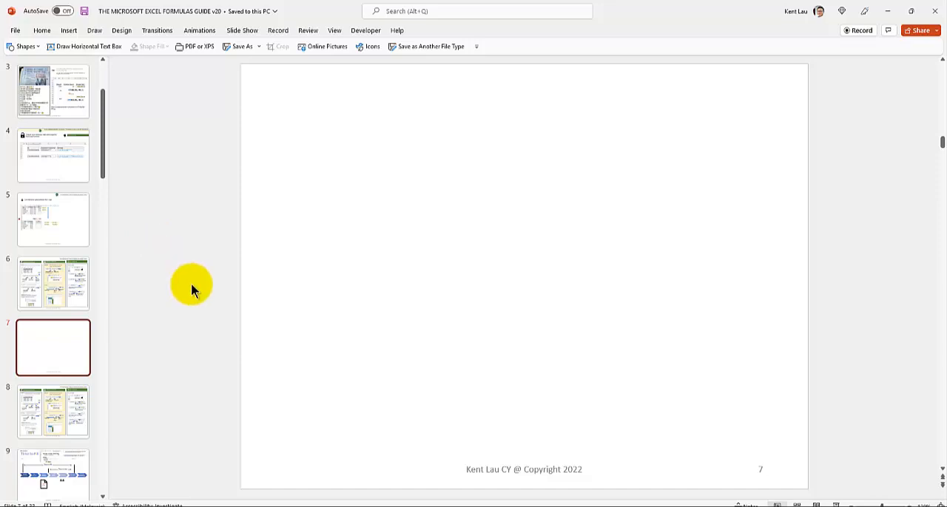
Look over all the slides as thumbnails in the sorter view and reopen blank slide 7
left_click(797, 504)
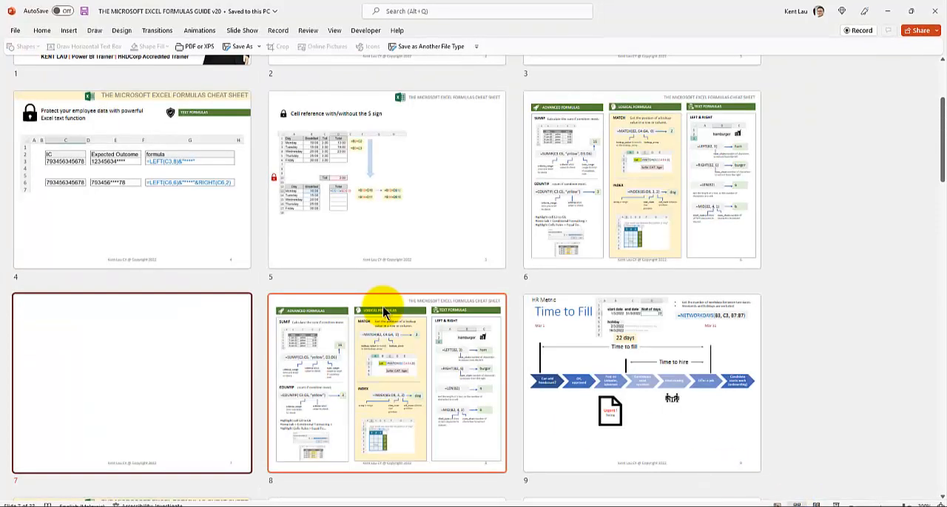
scroll(383, 309, "down", 3, "ctrl")
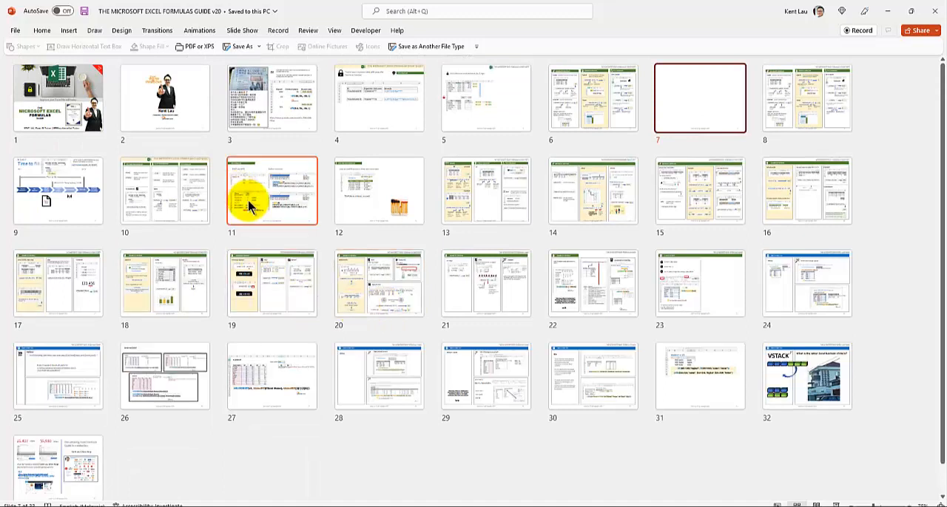
double_click(707, 101)
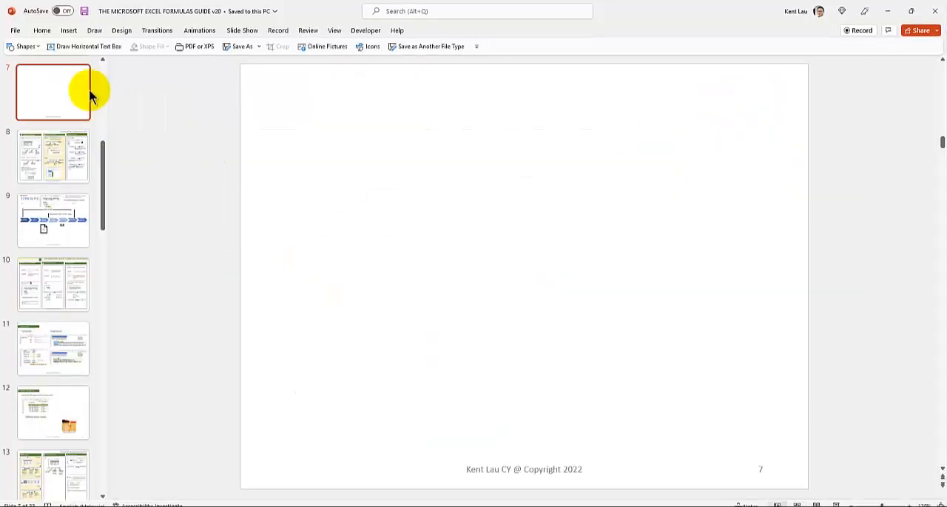
Add a horizontal text box reading FV near the upper-left corner of slide 7
left_click(75, 31)
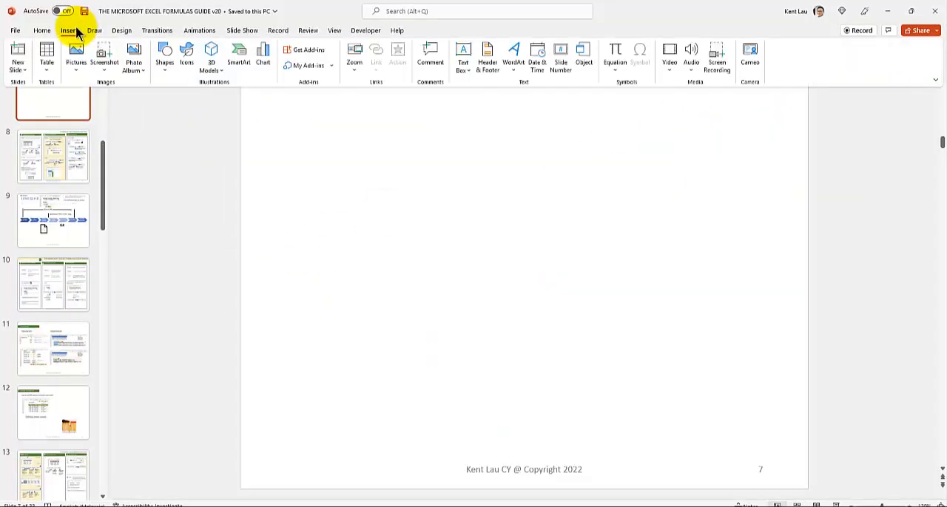
left_click(306, 153)
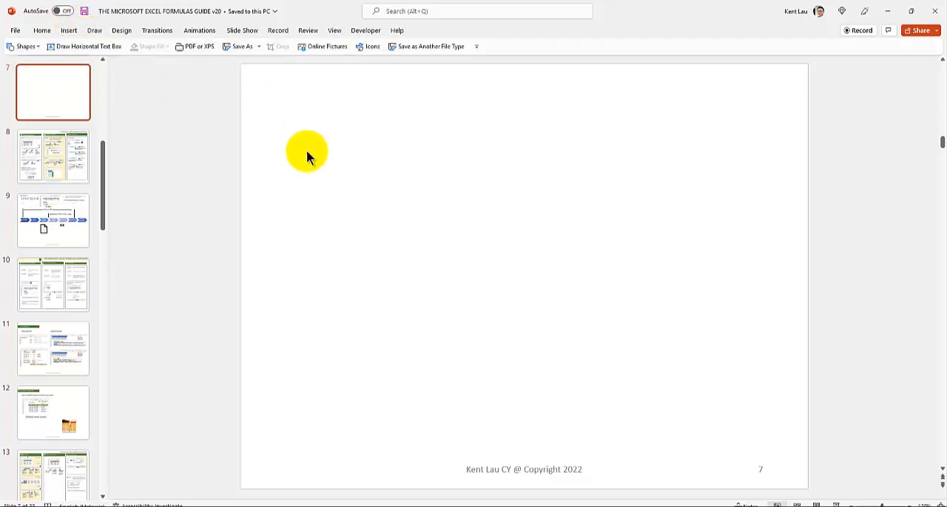
left_click(69, 31)
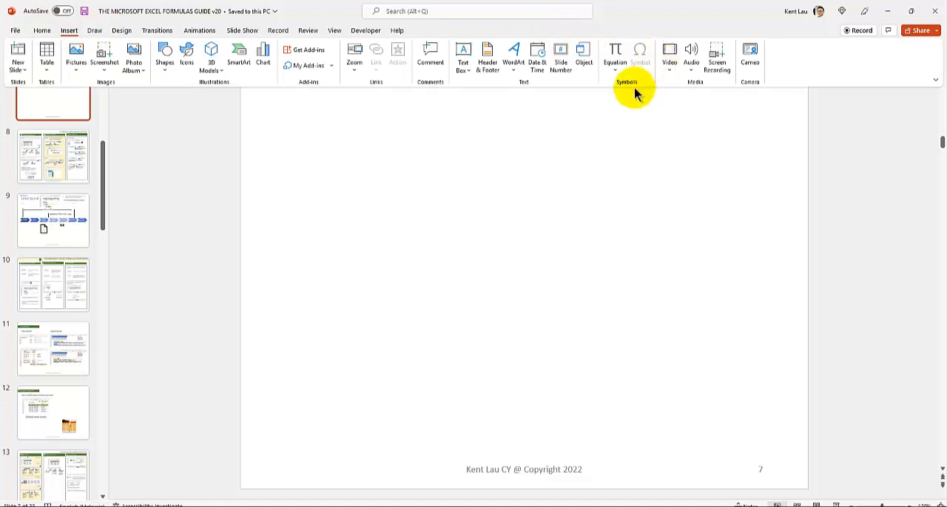
left_click(466, 74)
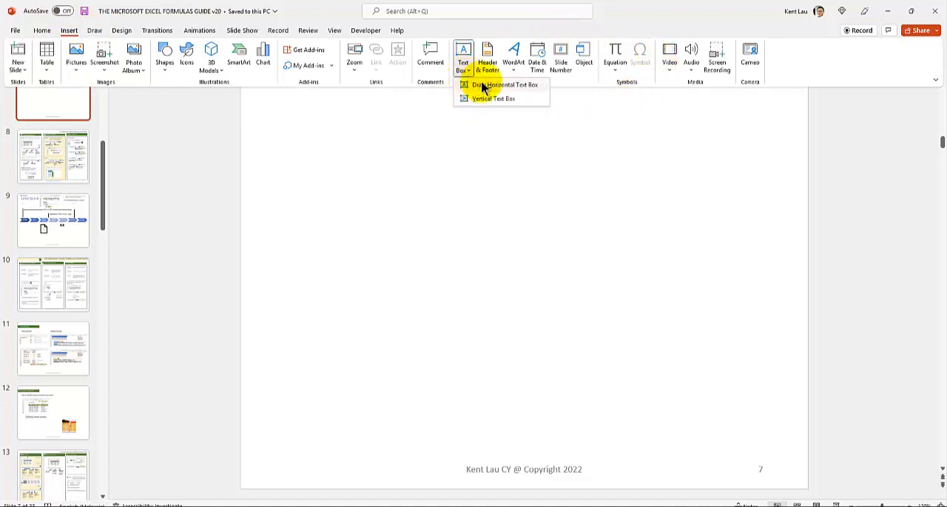
left_click(487, 85)
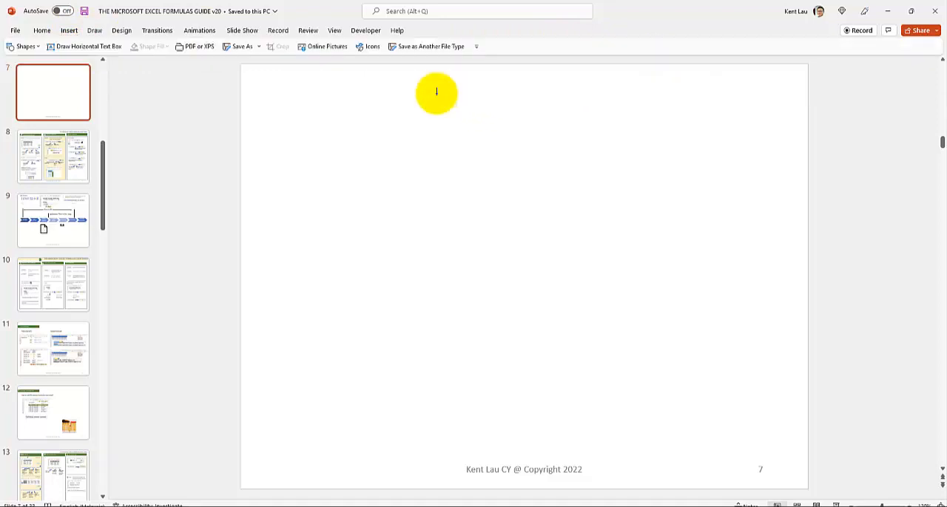
left_click(295, 113)
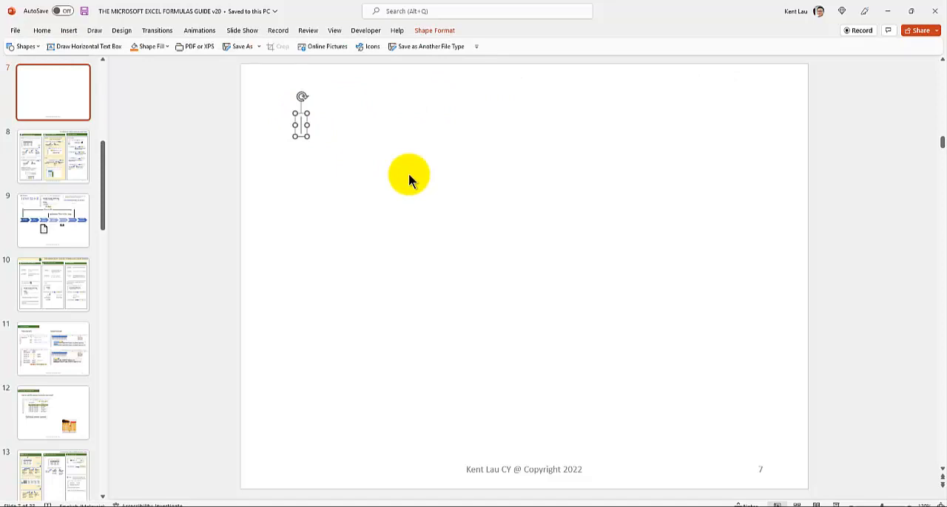
type("FV")
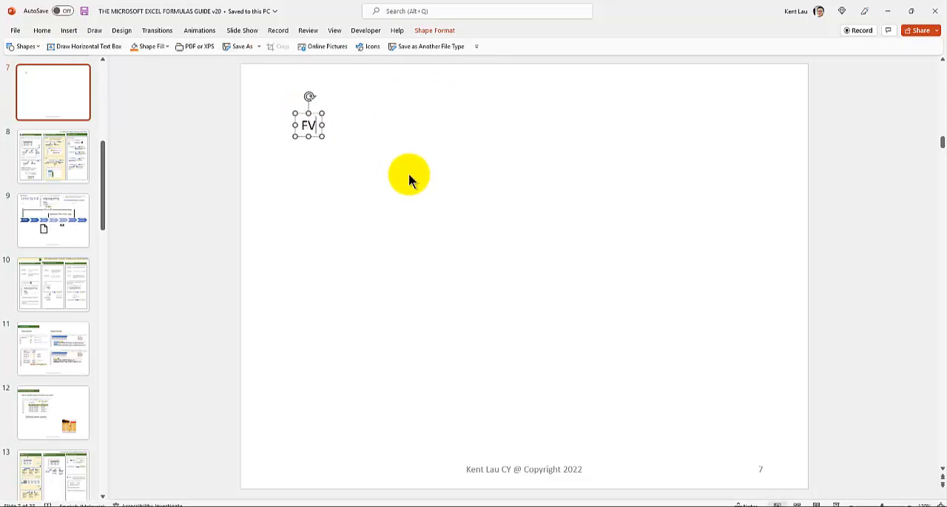
left_click(310, 169)
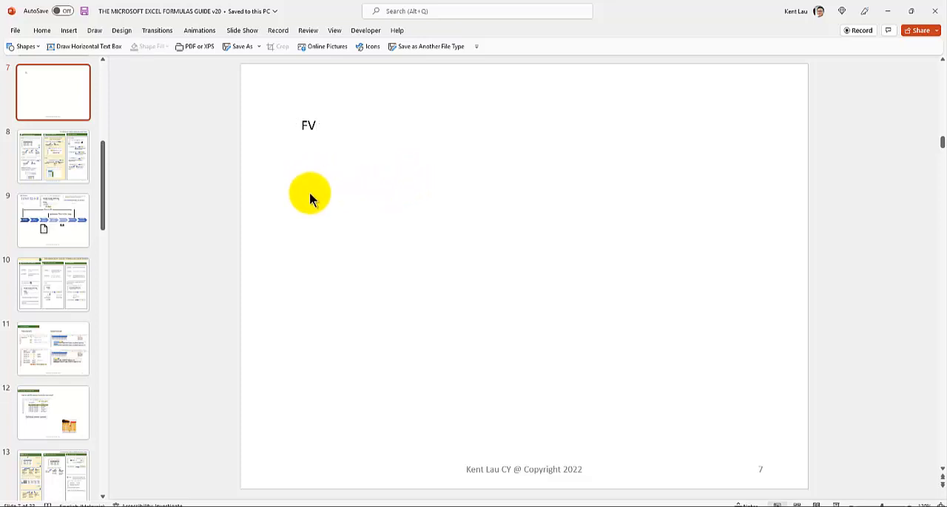
Switch to the Excel workbook and capture a rectangular snip of columns A to G, rows 1 to 8, on the Scenario 1 sheet
left_click(300, 506)
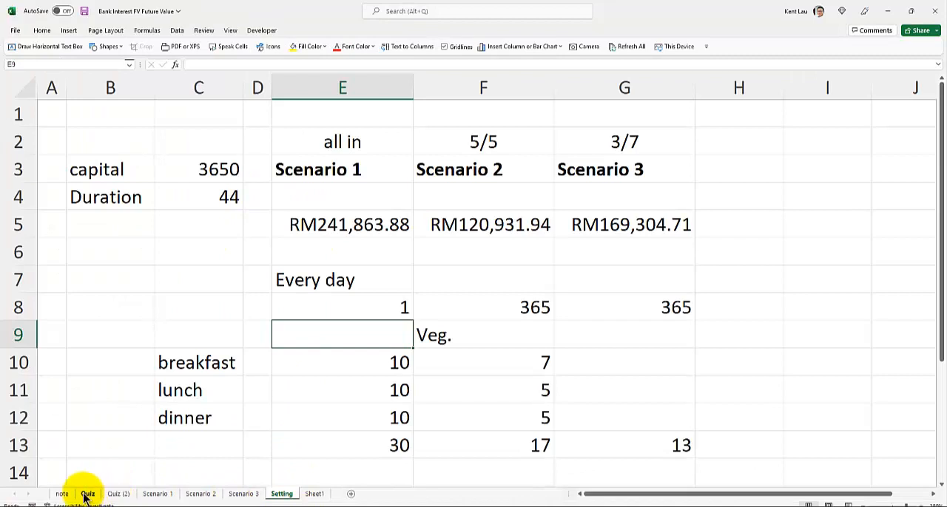
left_click(157, 495)
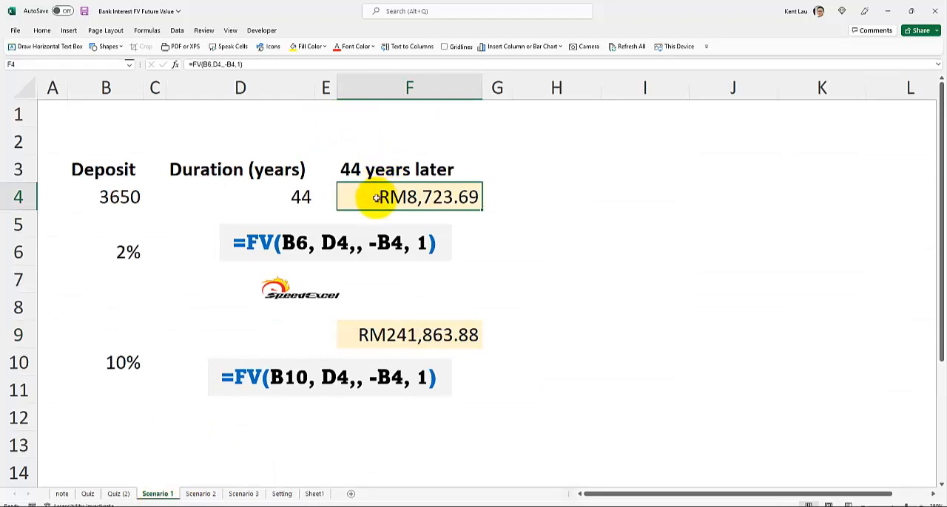
key("super+shift+s")
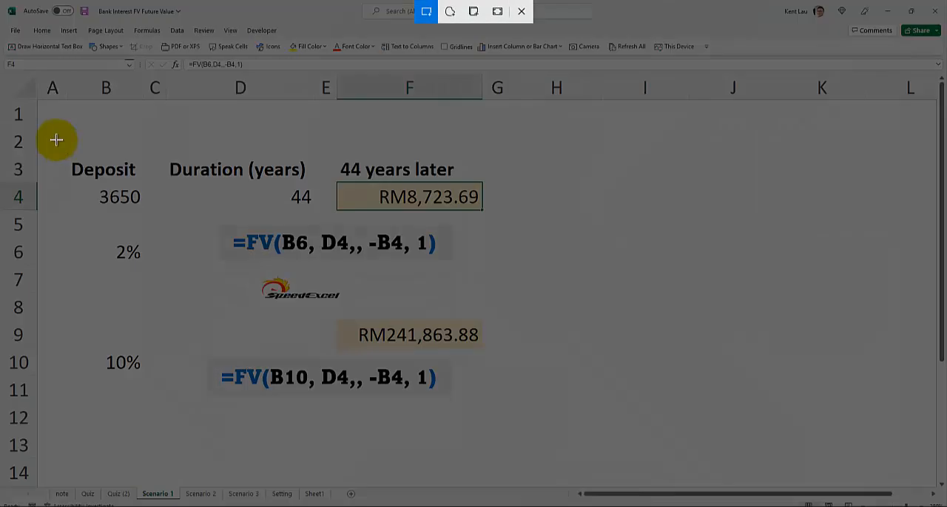
left_click_drag(2, 68, 511, 309)
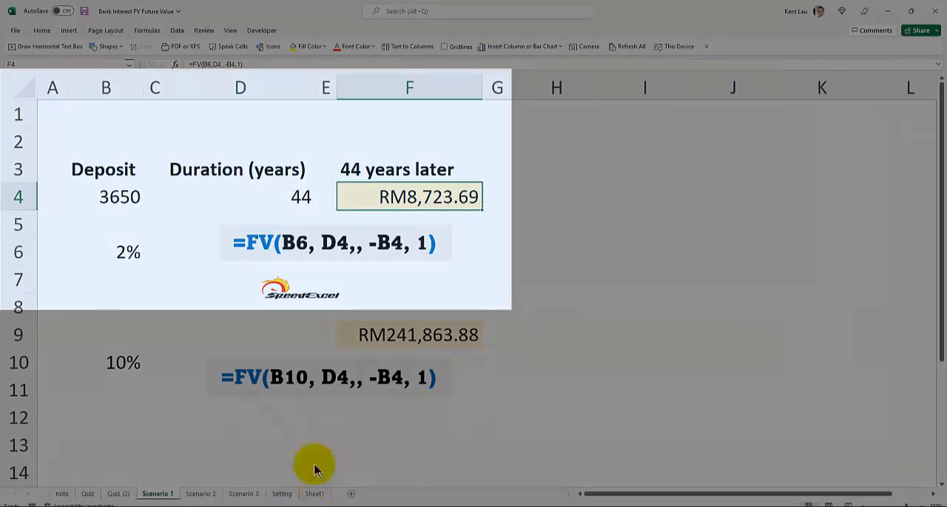
Switch to PowerPoint, paste the snip onto slide 7 scaled down beneath the FV text, and show the slide sorter view
key("alt+Tab")
key("ctrl+v")
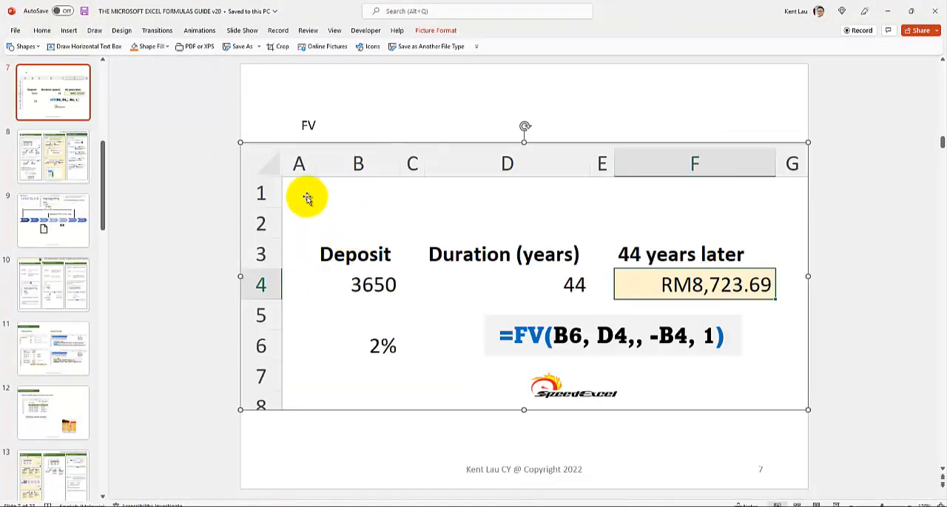
left_click_drag(243, 141, 497, 298)
left_click_drag(555, 332, 356, 228)
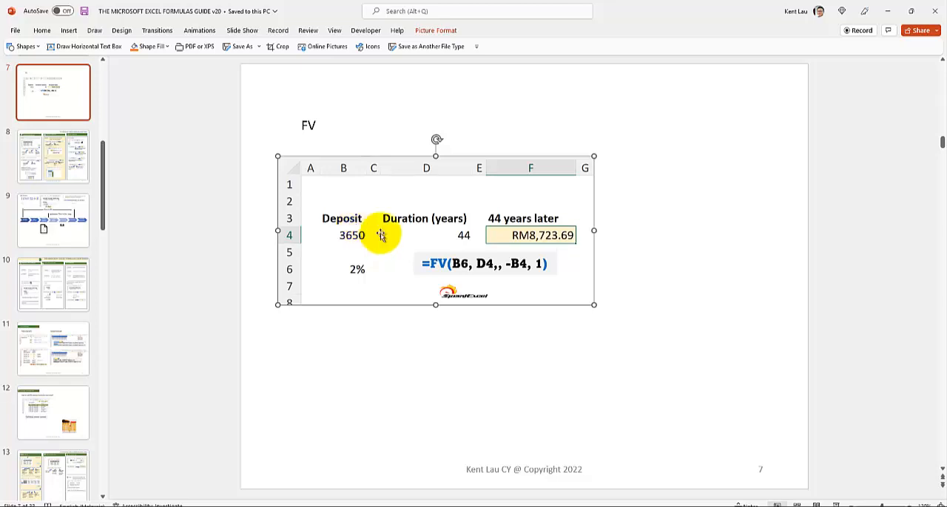
left_click(797, 504)
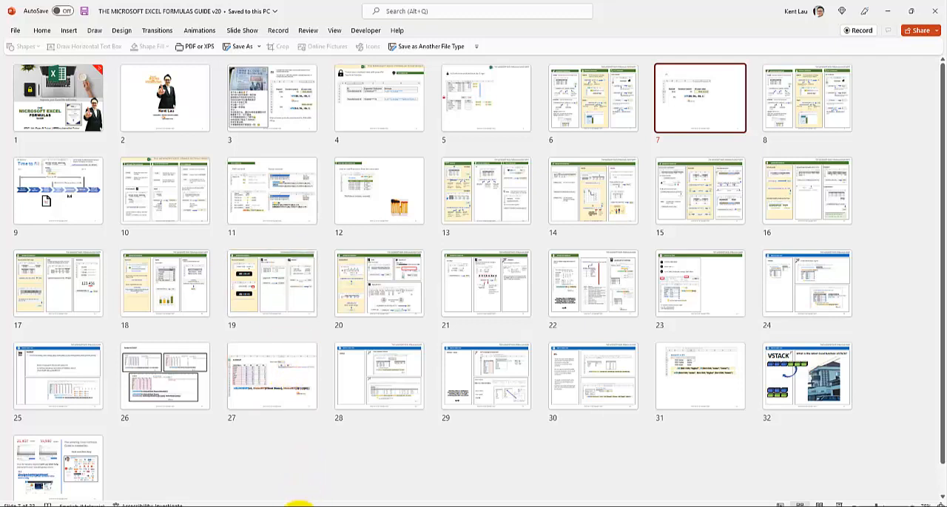
Switch back to the Excel workbook and set the daily savings amount in cell E8 of the Setting sheet to 10
left_click(302, 503)
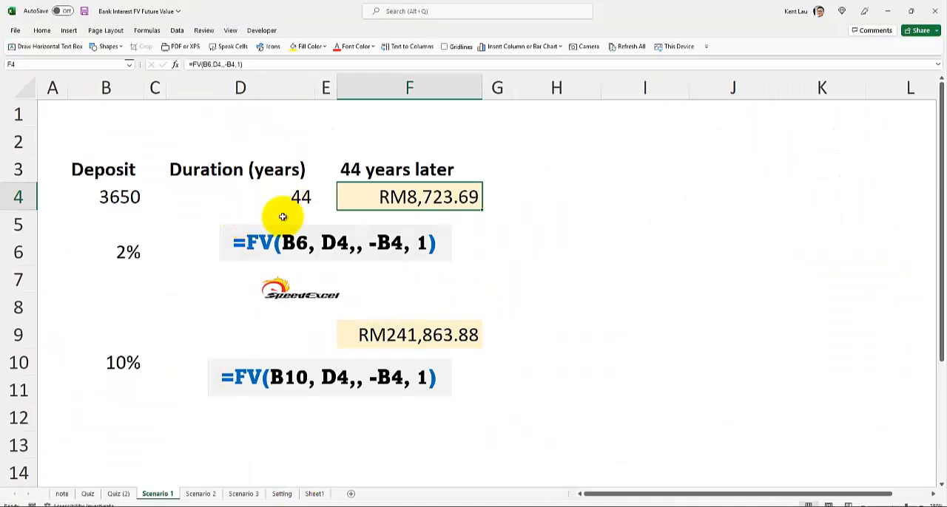
left_click(244, 494)
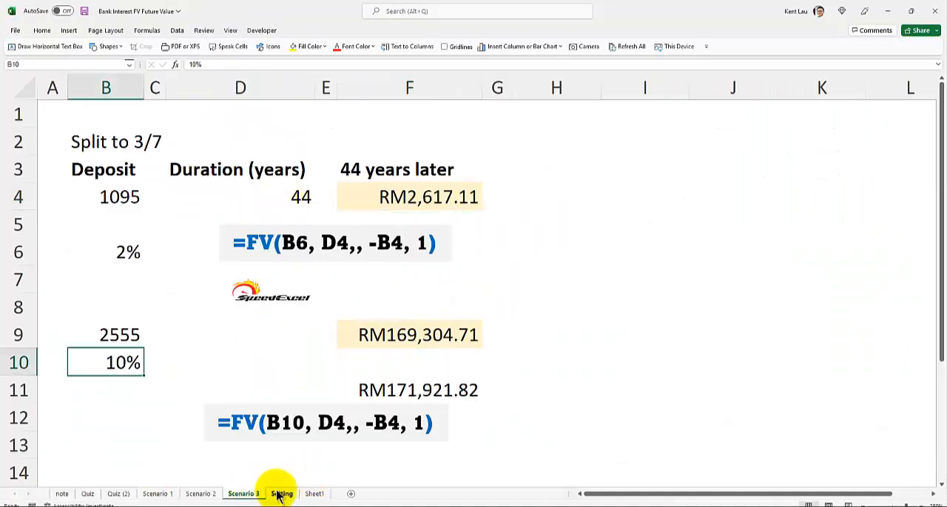
left_click(282, 494)
left_click(352, 303)
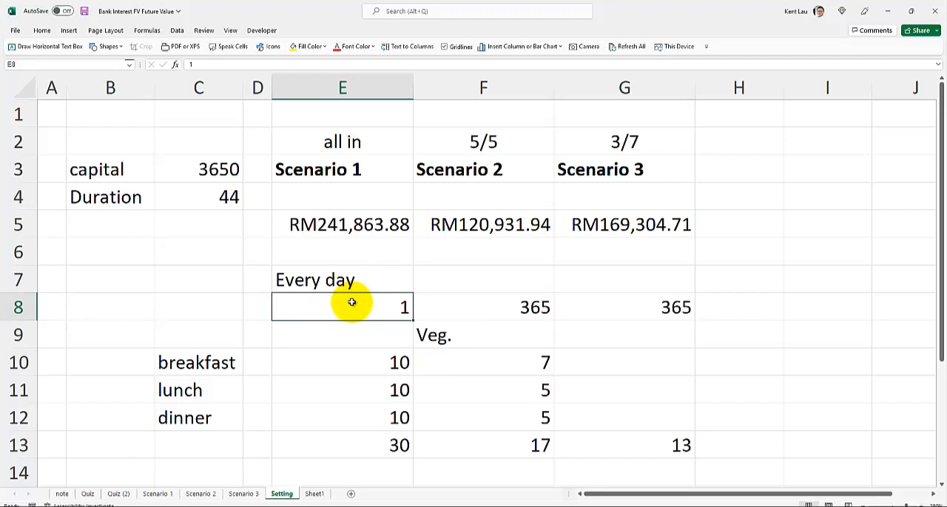
type("10")
key("Return")
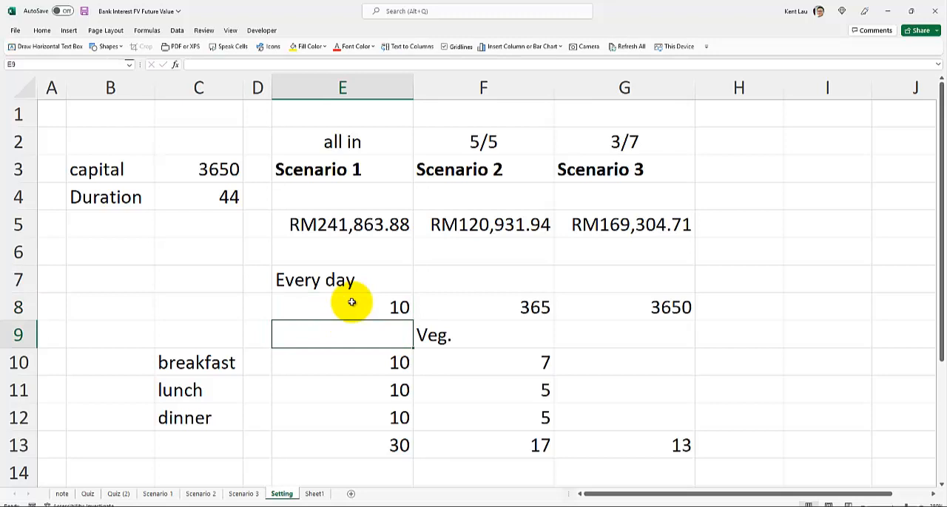
Inspect the yearly savings formula in cell G8 and the duration in cell C4
left_click(660, 307)
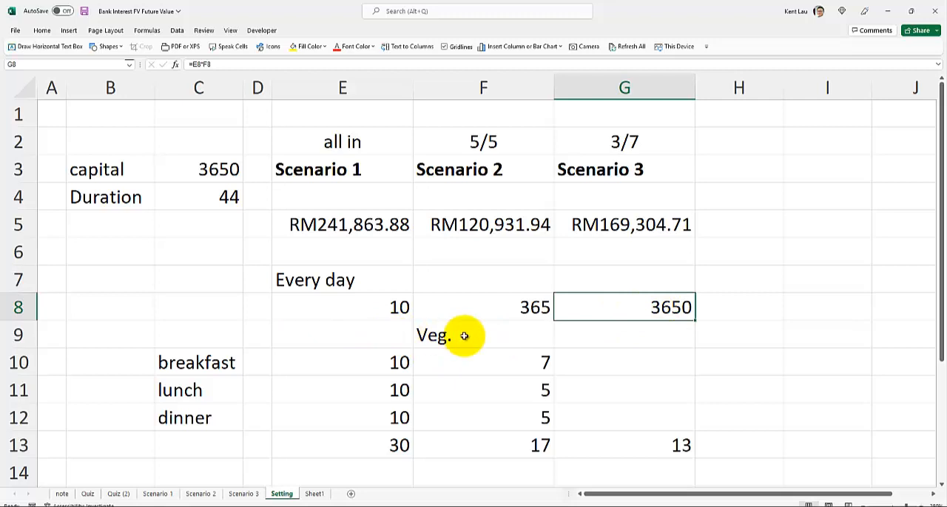
left_click(189, 191)
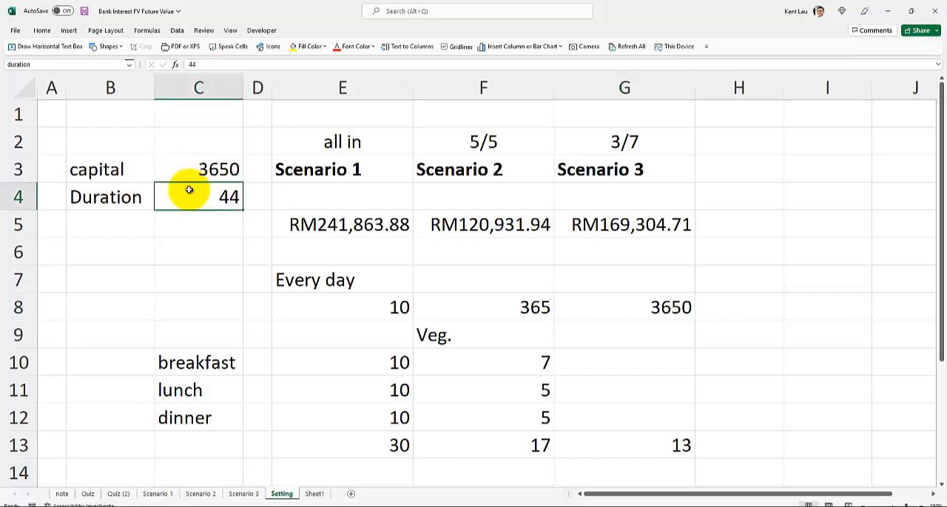
Set the duration in cell C4 of the Setting sheet to 20 years
type("20")
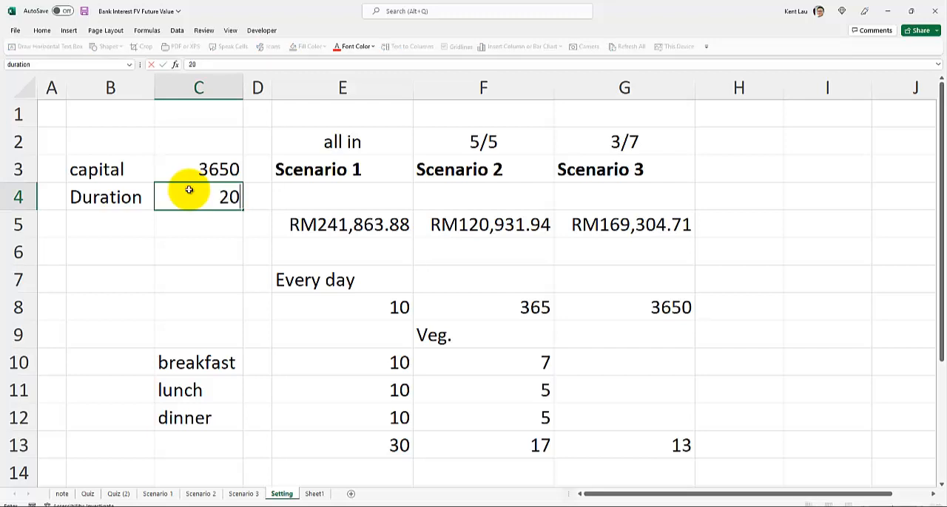
key("Return")
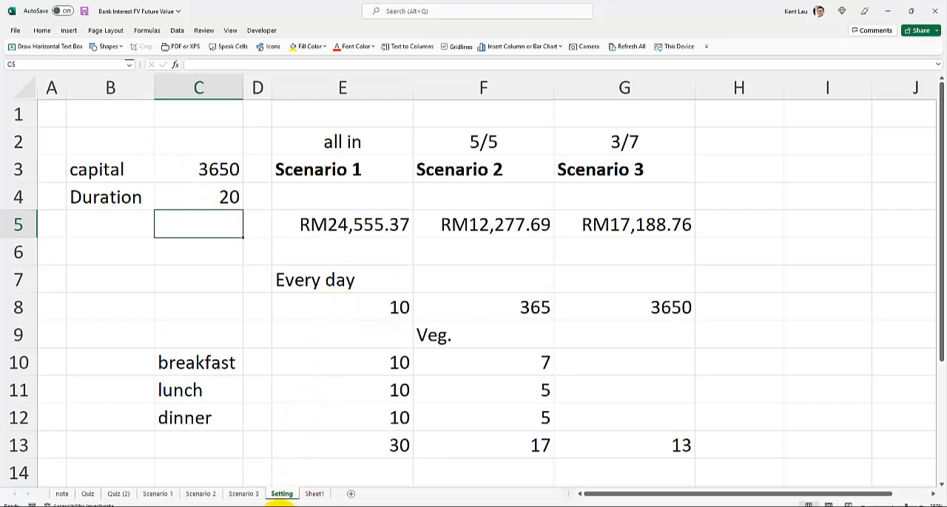
left_click(278, 506)
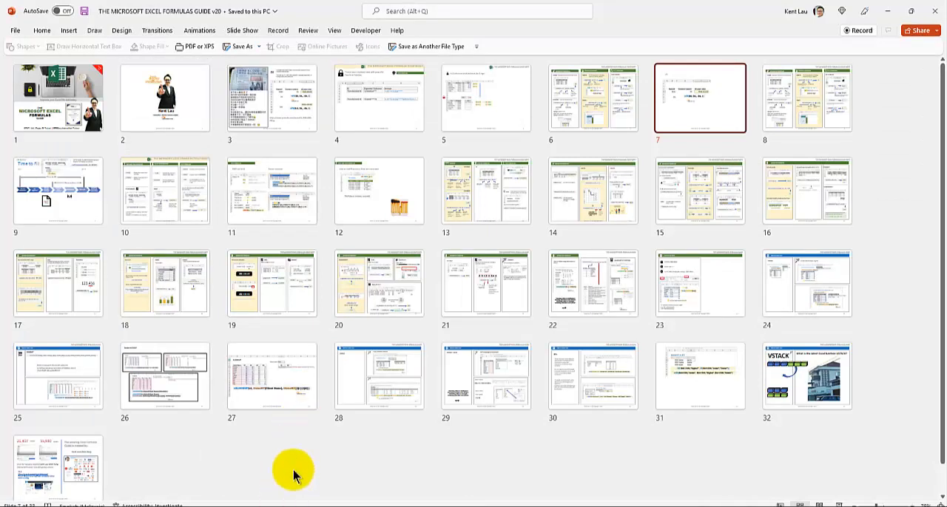
mouse_move(303, 505)
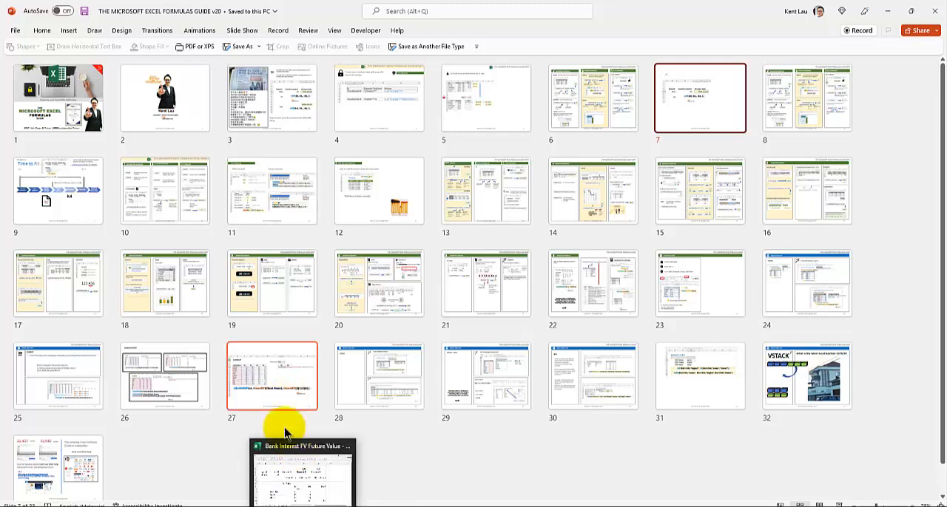
left_click(298, 466)
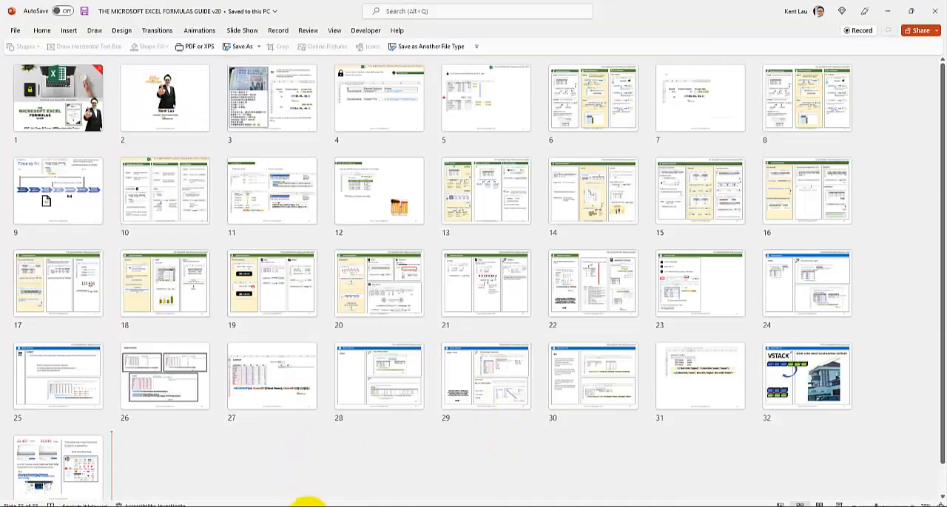
left_click(307, 506)
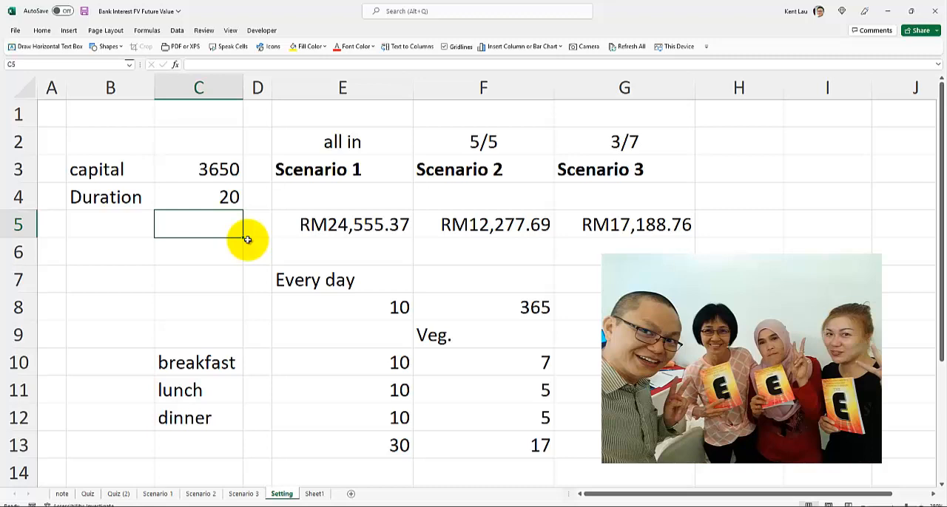
Switch to PowerPoint, insert a blank slide directly after slide 7, and paste the clipboard contents onto it
left_click(284, 506)
double_click(695, 105)
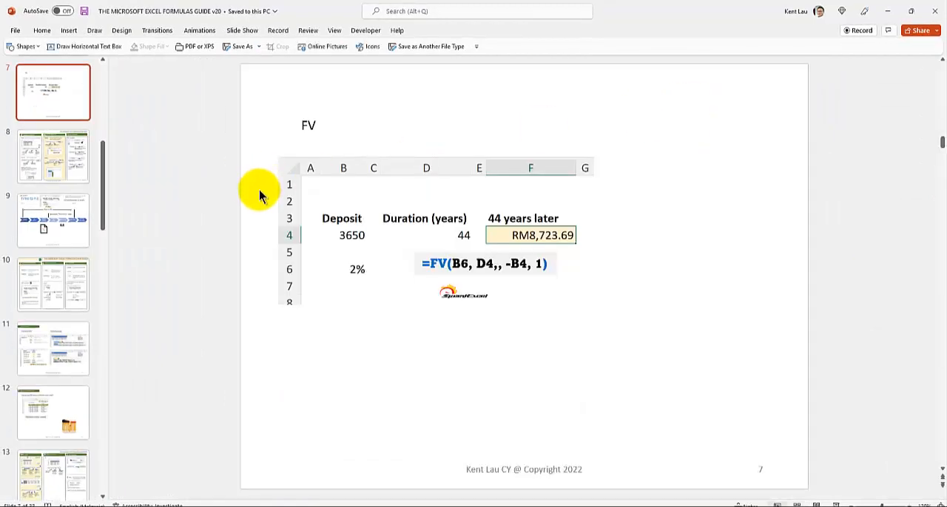
left_click(43, 31)
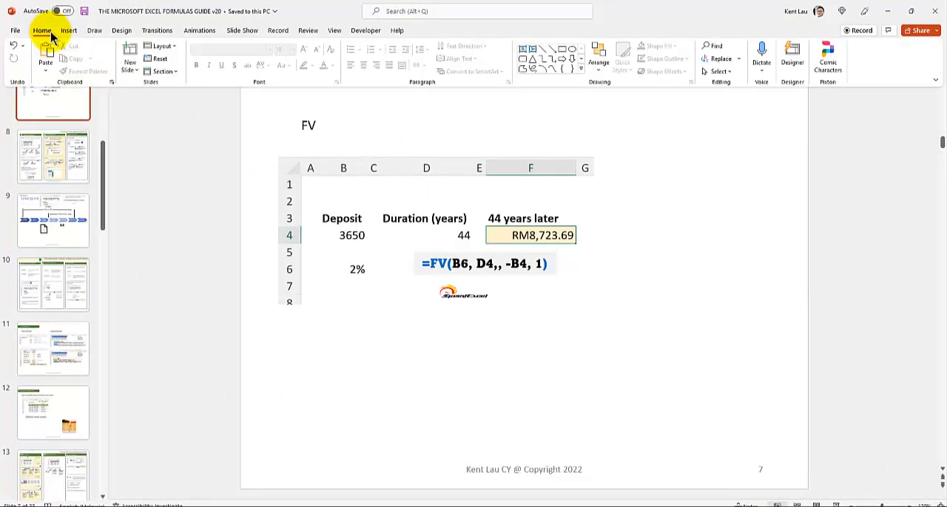
left_click(131, 68)
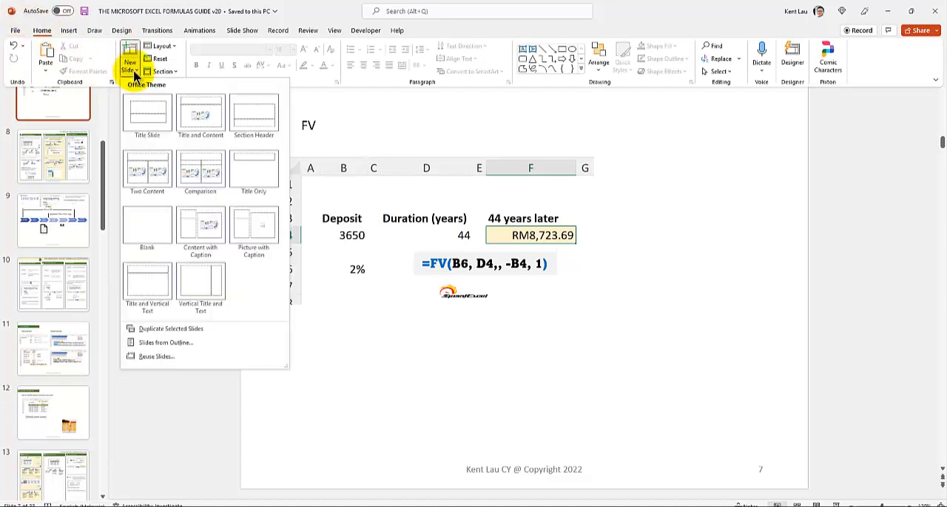
left_click(145, 224)
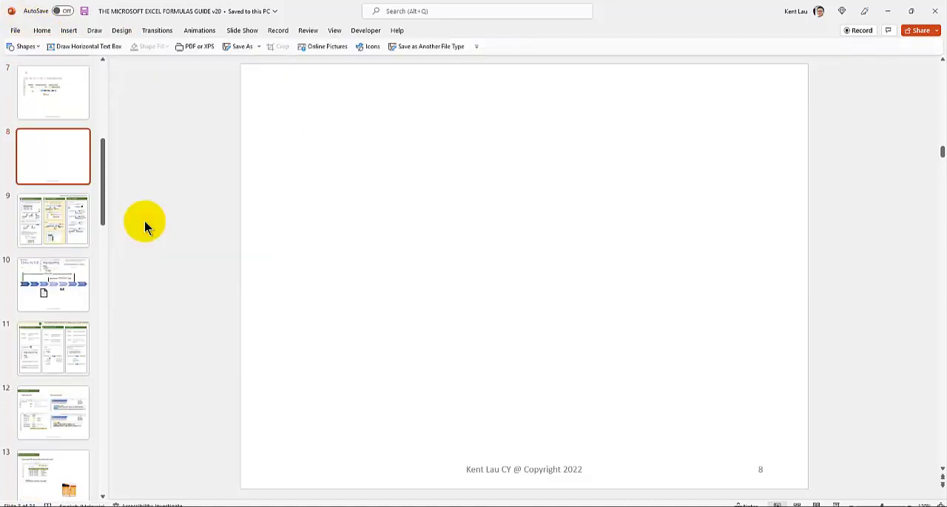
key("ctrl+v")
Switch back to the Excel workbook and set the deposit in cell B4 of the Quiz sheet to 1000
left_click(307, 506)
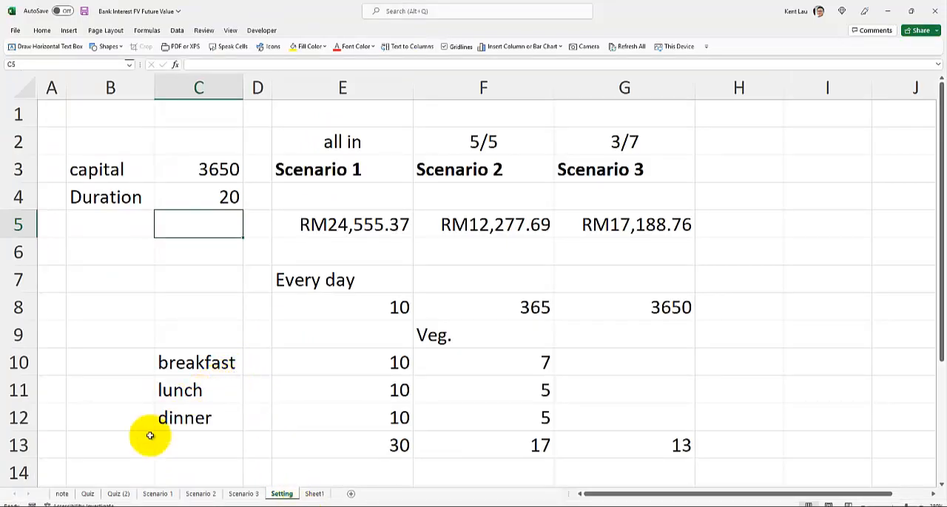
left_click(88, 494)
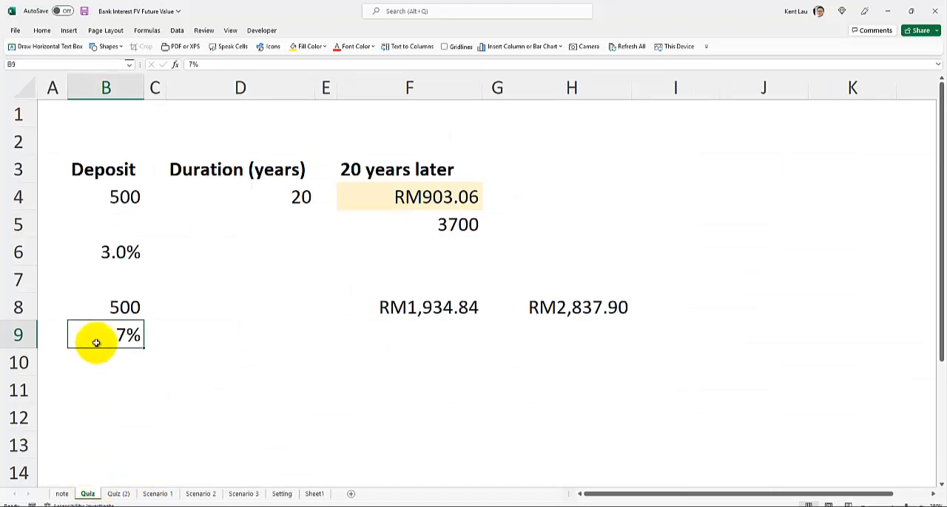
left_click(106, 193)
type("1000")
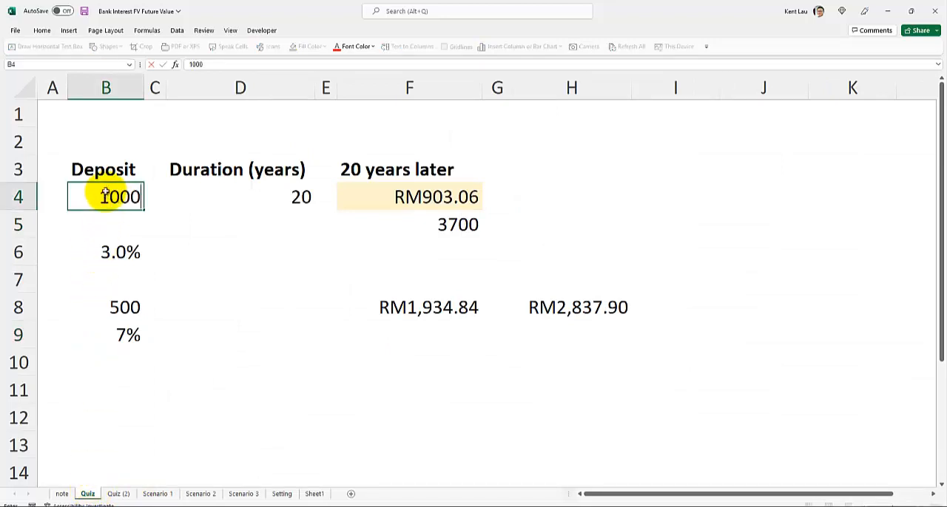
key("Return")
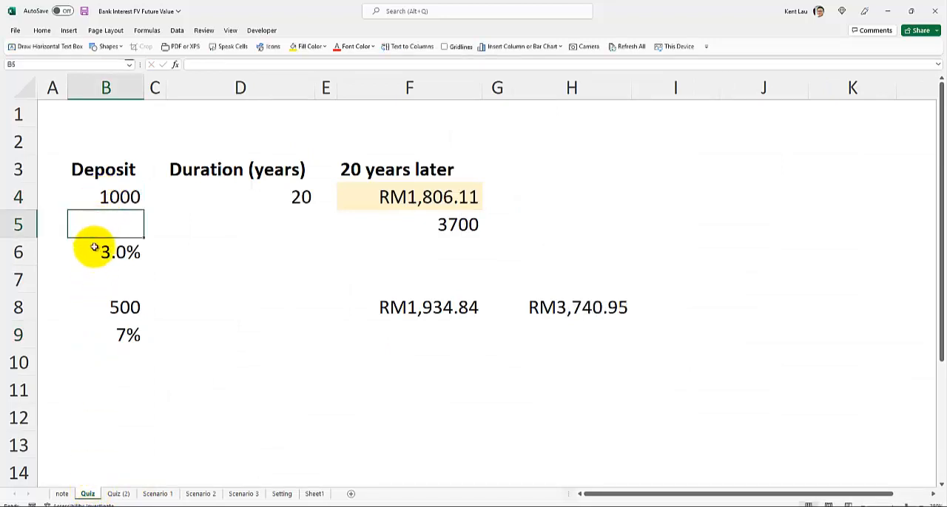
Clear the contents of rows 7 to 10 and of cell F5 on the Quiz sheet
left_click_drag(22, 287, 15, 373)
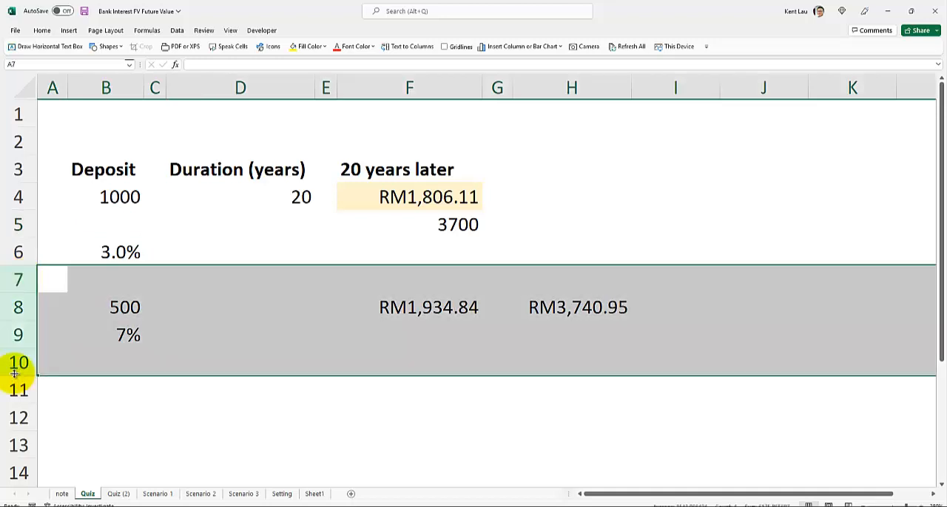
key("Delete")
left_click(289, 193)
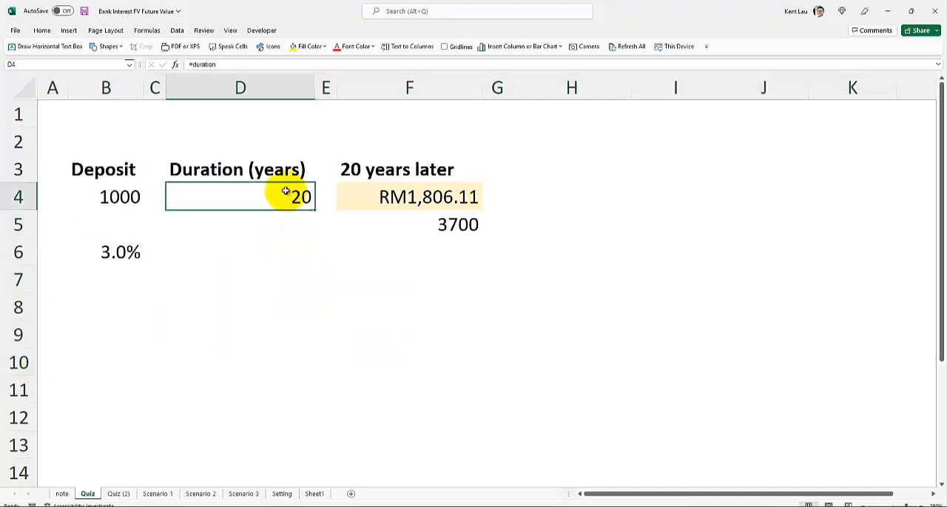
left_click(361, 188)
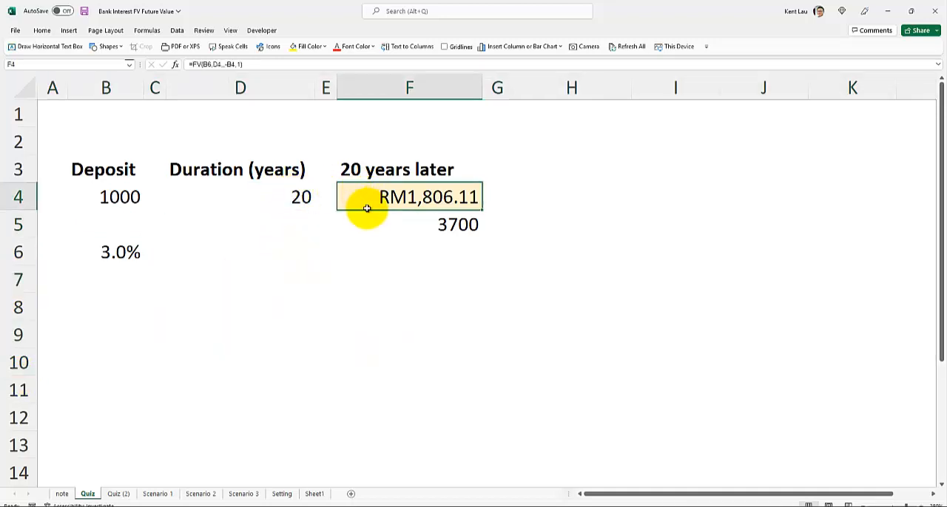
left_click(407, 221)
key("Delete")
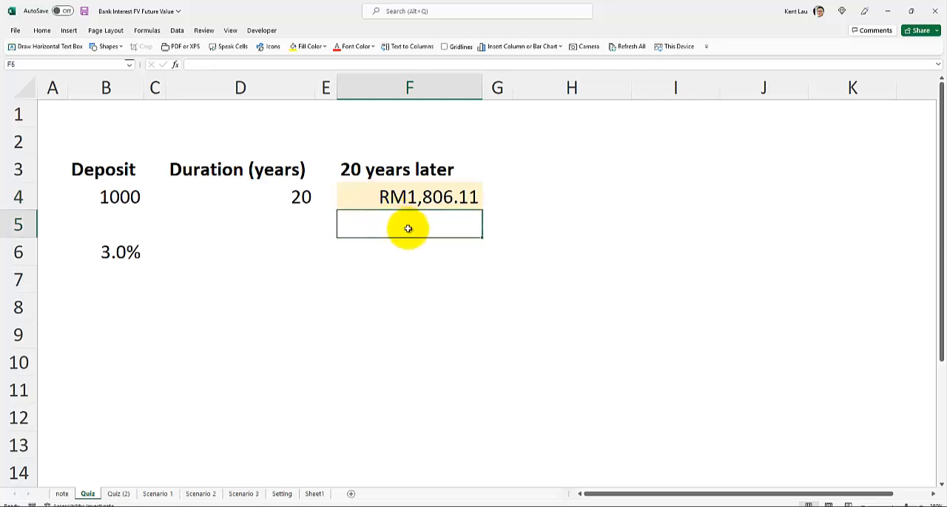
Set the duration in cell C4 of the Setting sheet to 44 years
left_click(287, 495)
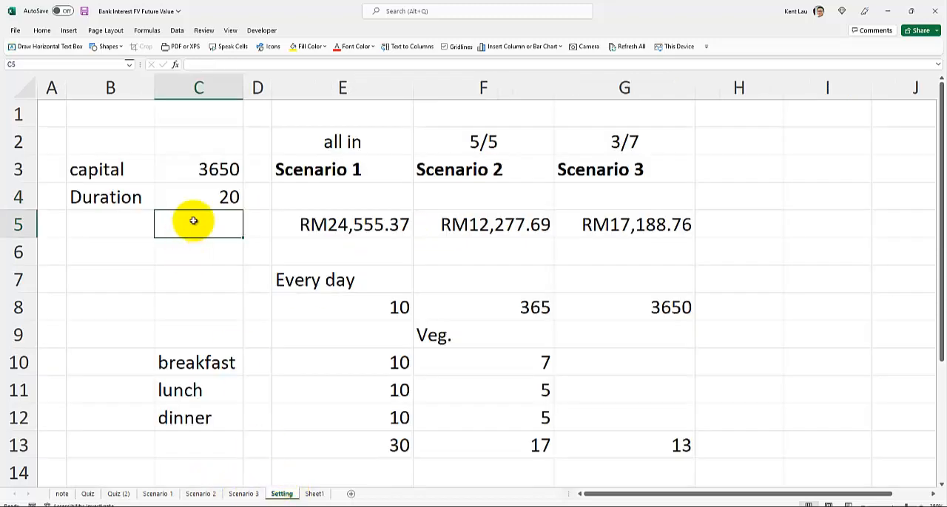
left_click(201, 195)
type("44")
key("Return")
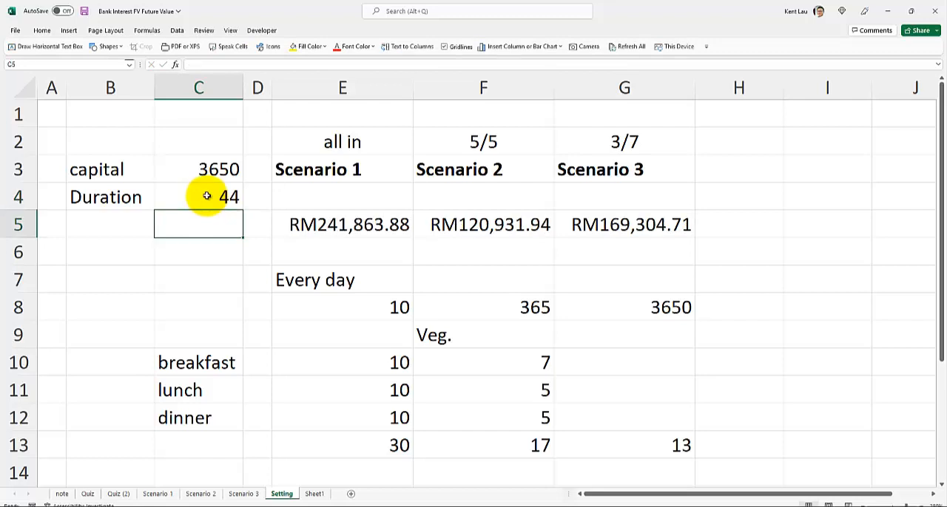
On the Quiz sheet, test interest rates of 2.3% and 2.1% in cell B6, and settle on 2.2%
left_click(88, 494)
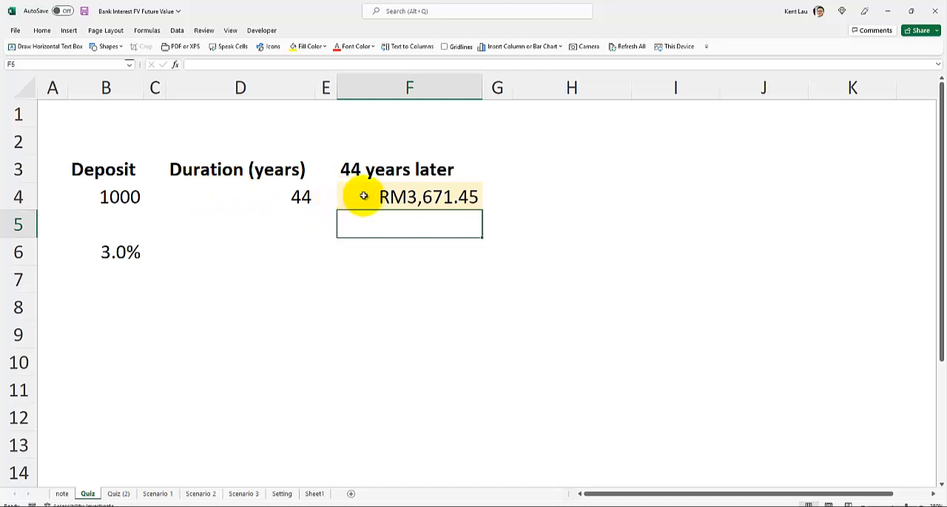
left_click(93, 249)
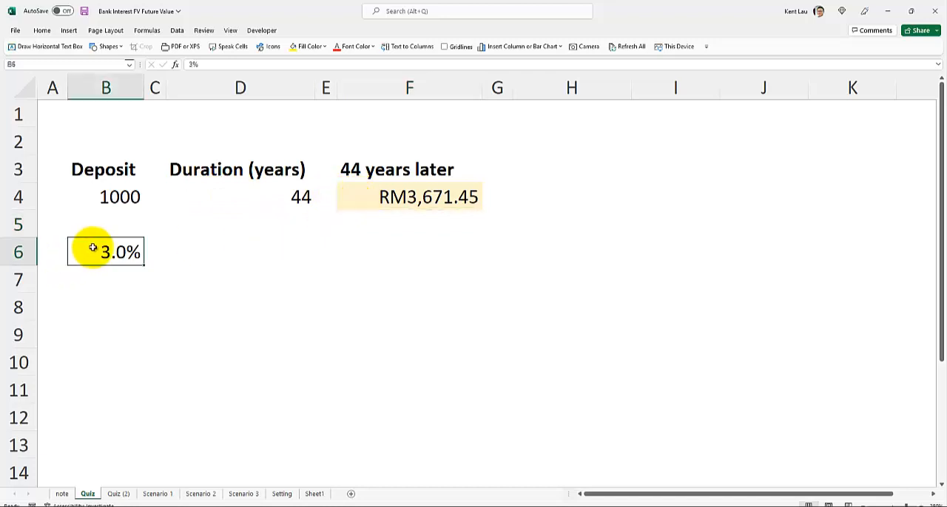
type("2.")
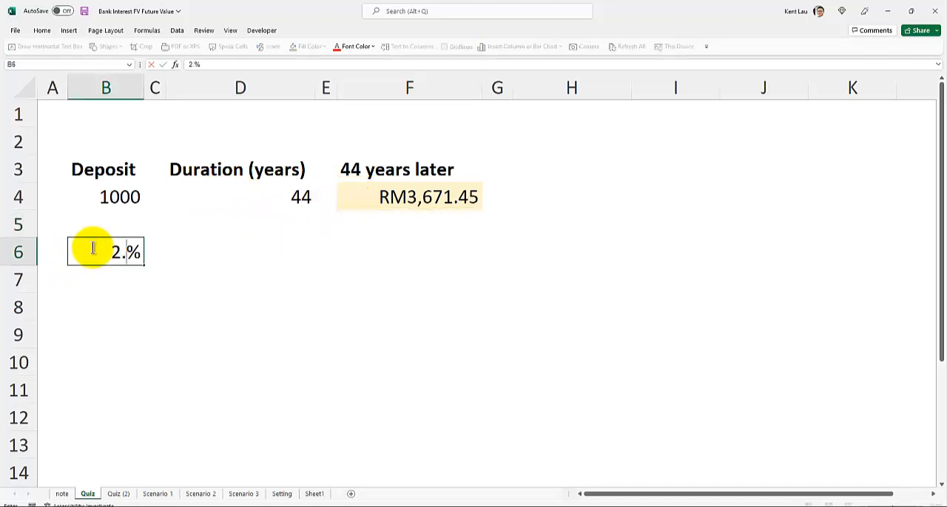
type("3")
key("Return")
left_click(92, 248)
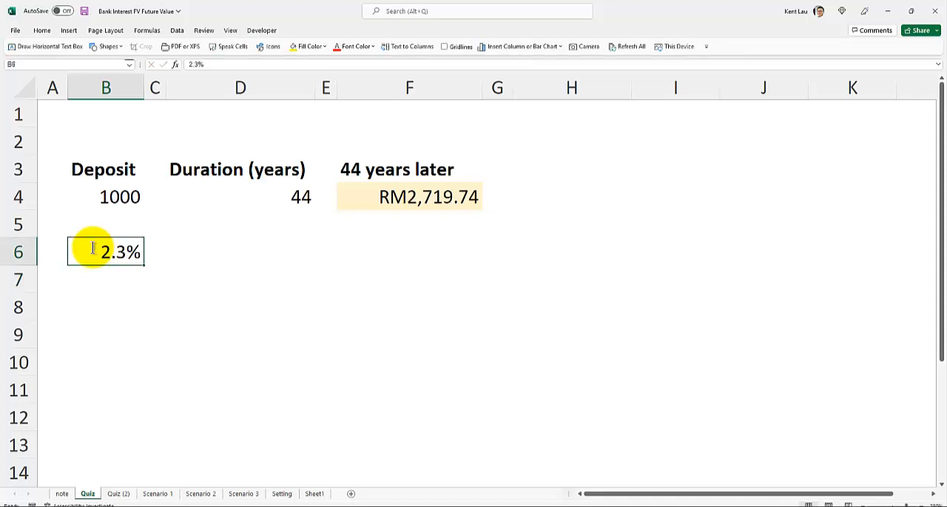
type("2.1")
key("Return")
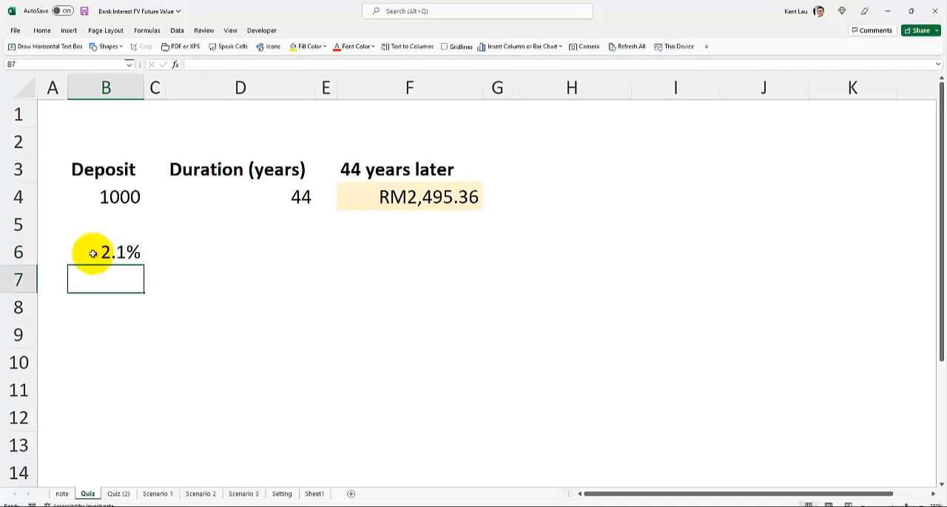
left_click(106, 258)
type("2.")
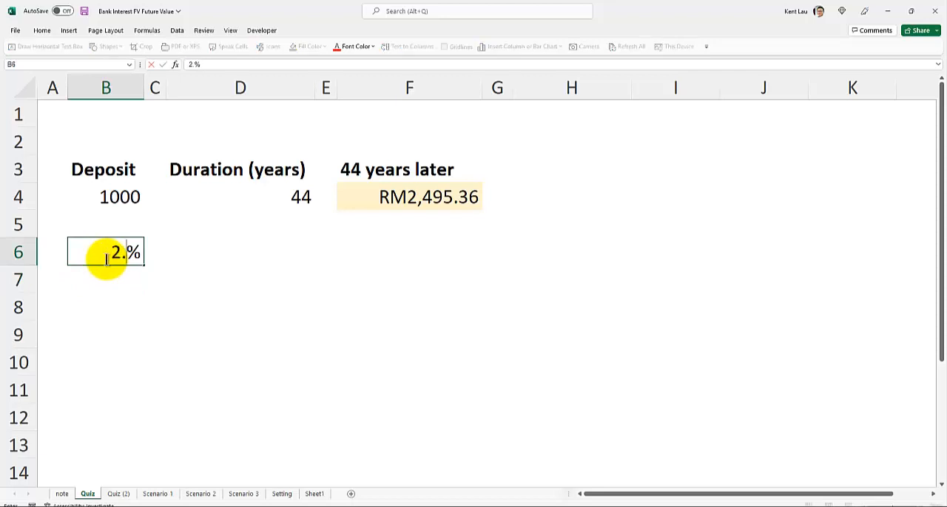
type("2")
key("Return")
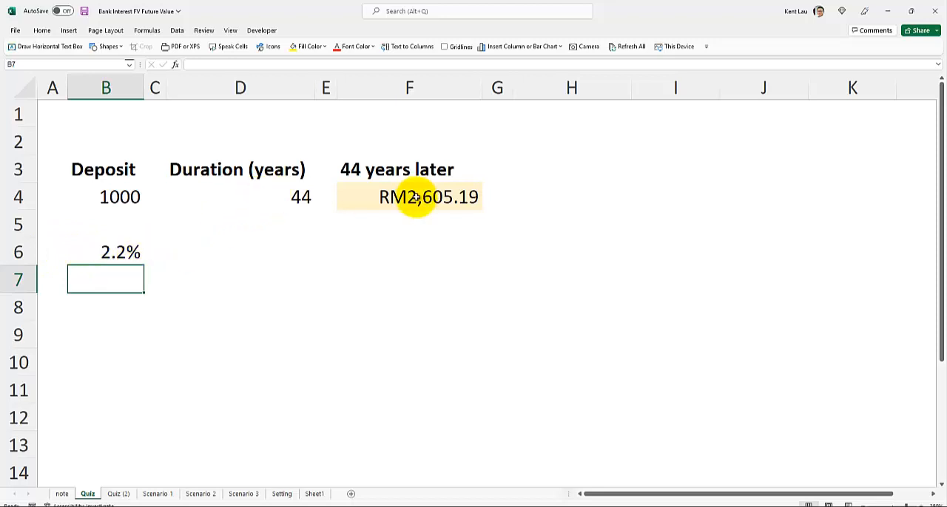
Check the newspaper example on the note sheet, and delete the =FV(B10, D4,, -B4, 1) text box from the Scenario 2 sheet
left_click(68, 495)
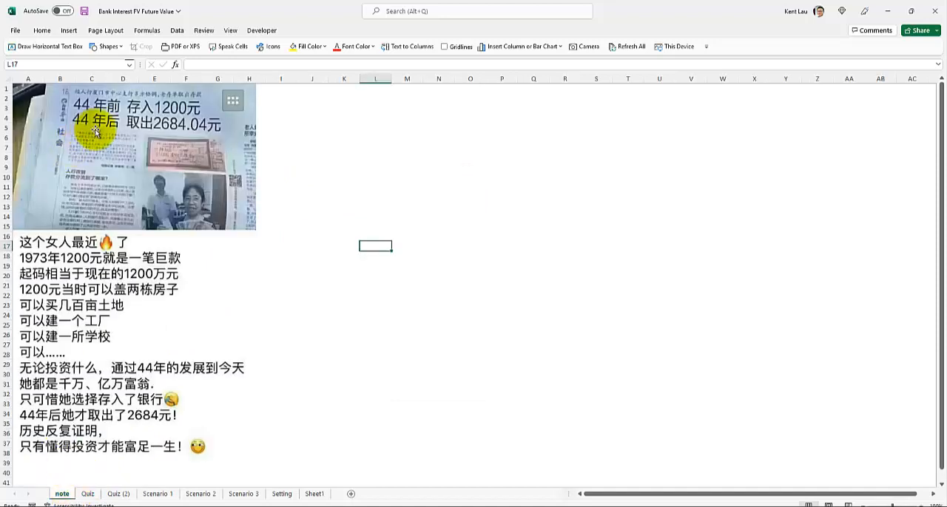
left_click(87, 494)
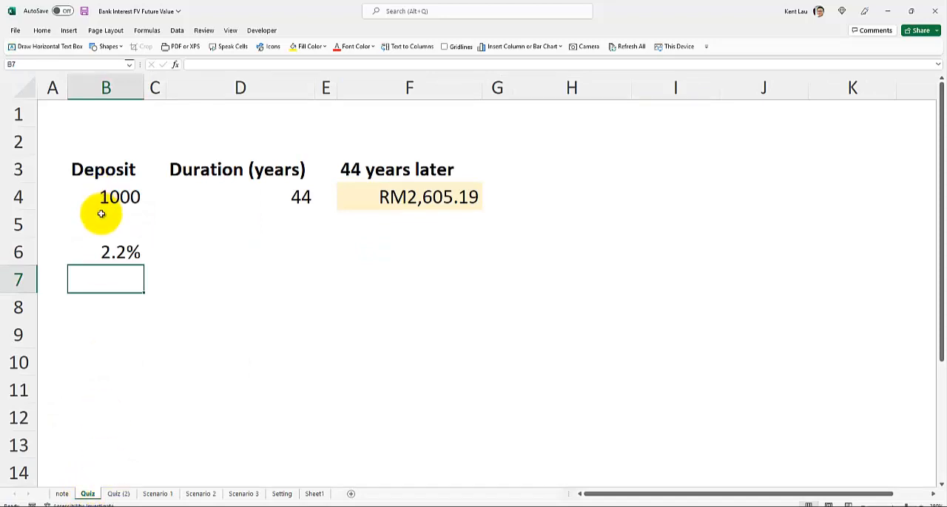
left_click(201, 494)
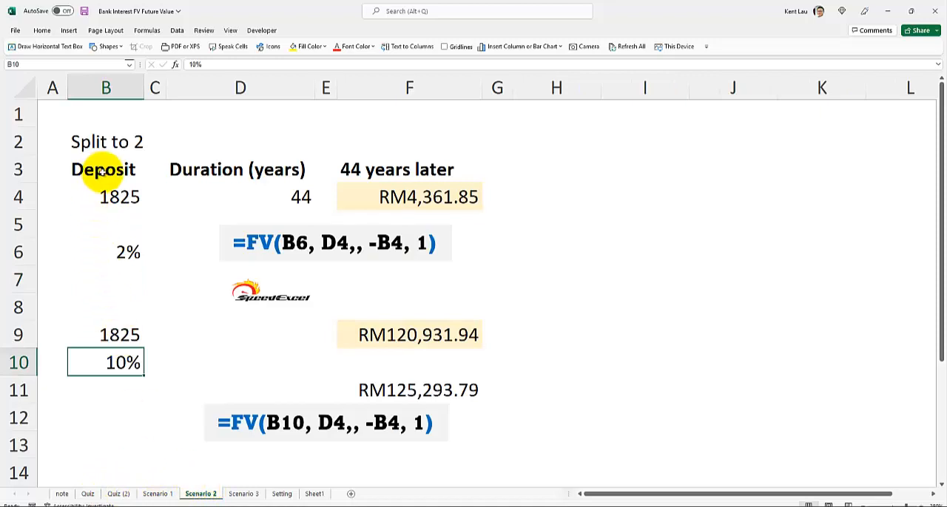
left_click(239, 398)
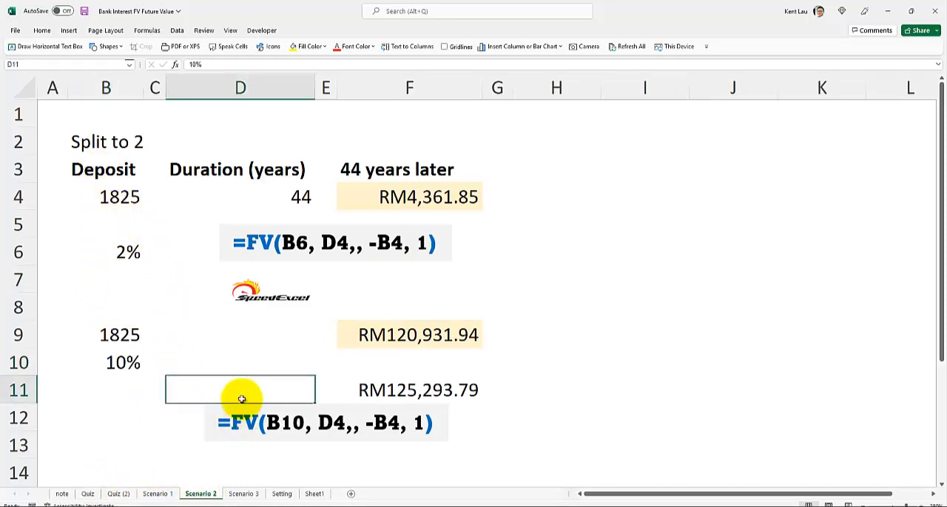
left_click(242, 406)
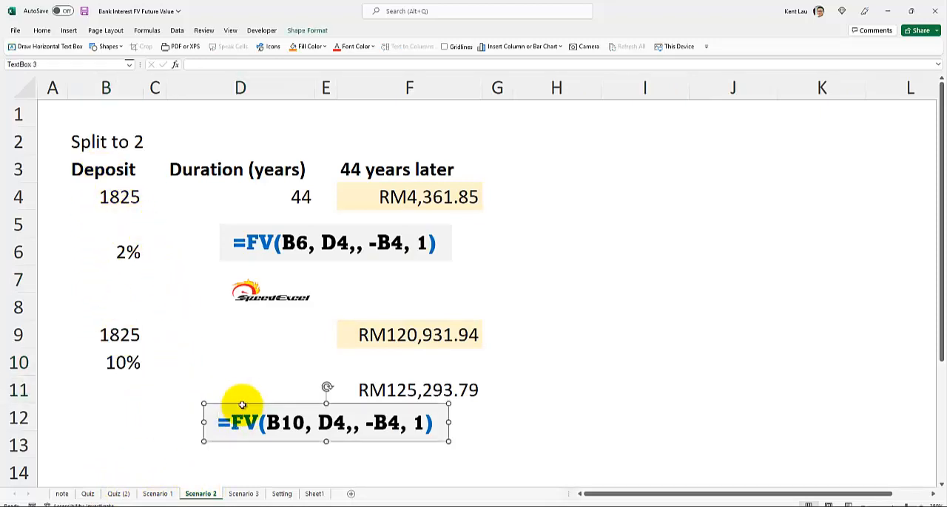
key("Delete")
left_click(351, 389)
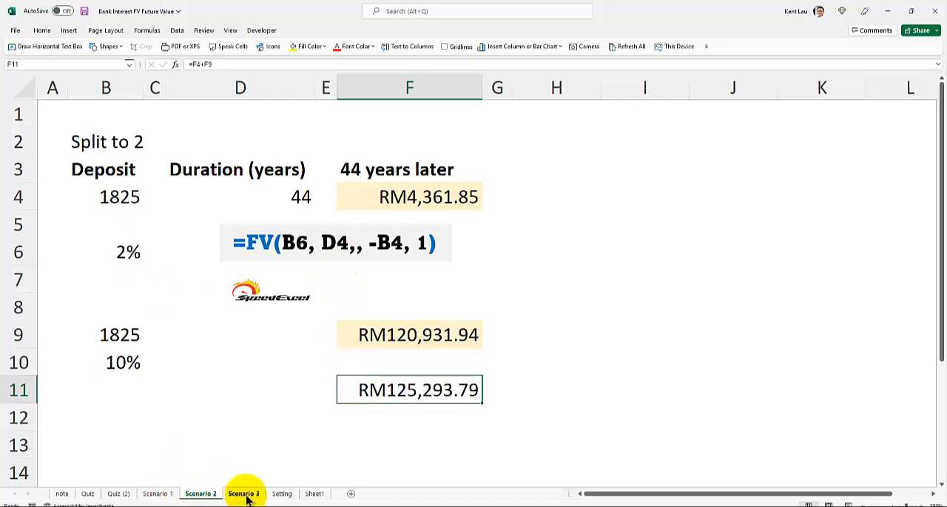
Set the capital in cell C3 of the Setting sheet to 1000
left_click(281, 494)
left_click(176, 167)
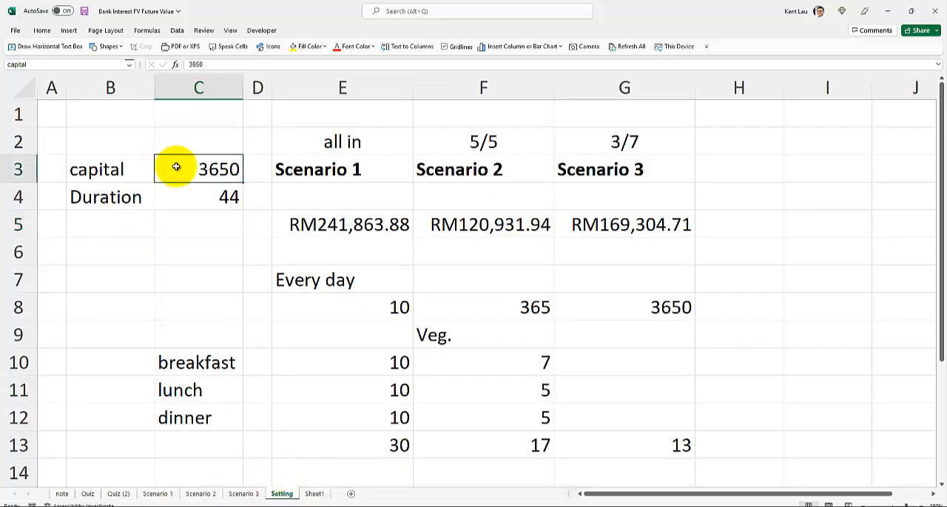
type("1000")
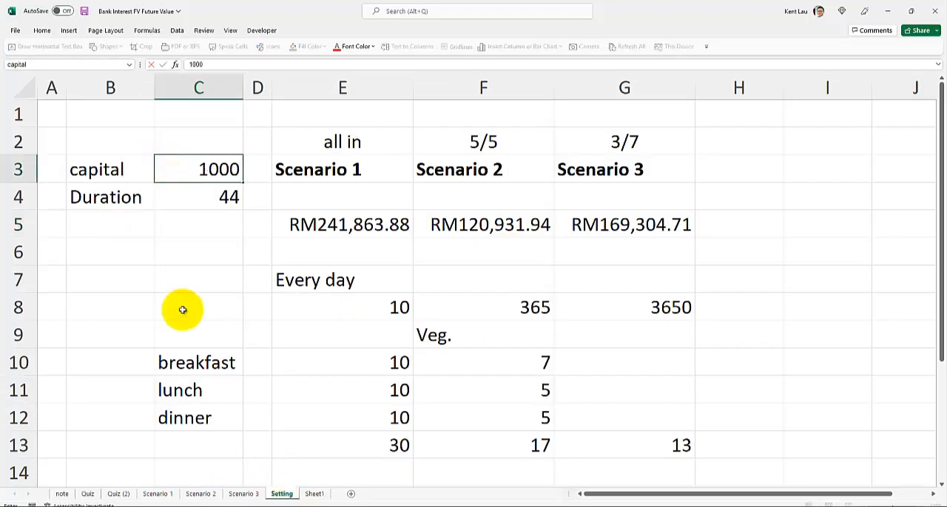
left_click(184, 311)
Delete the =FV(B10, D4,, -B4, 1) text box from the Scenario 1 sheet
left_click(160, 494)
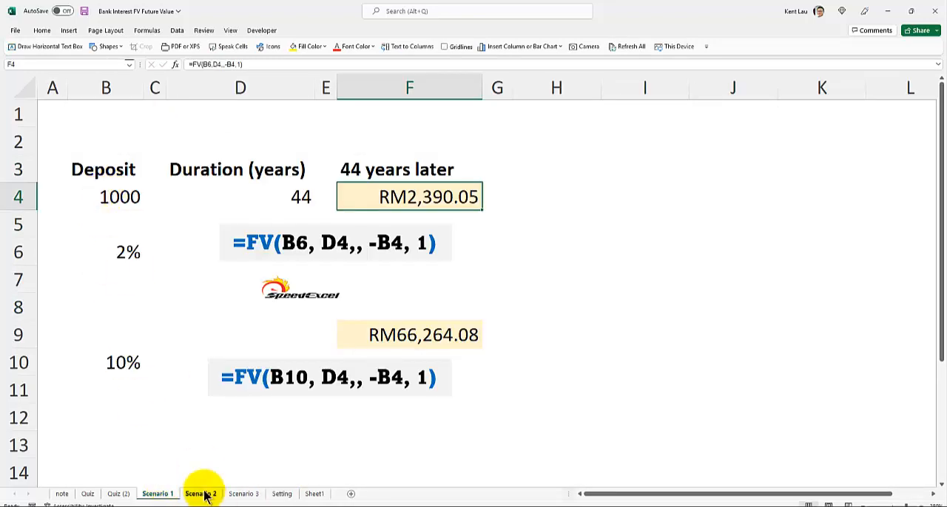
left_click(236, 358)
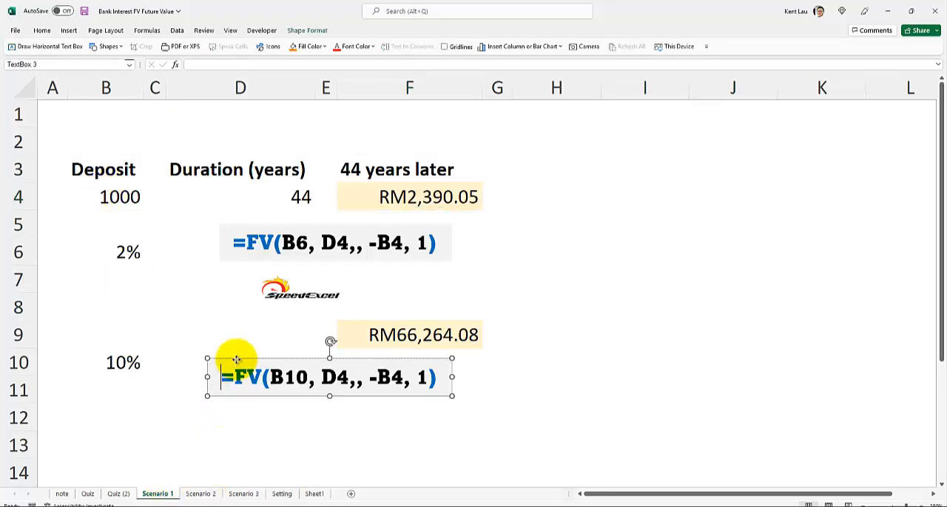
key("Delete")
left_click(265, 284)
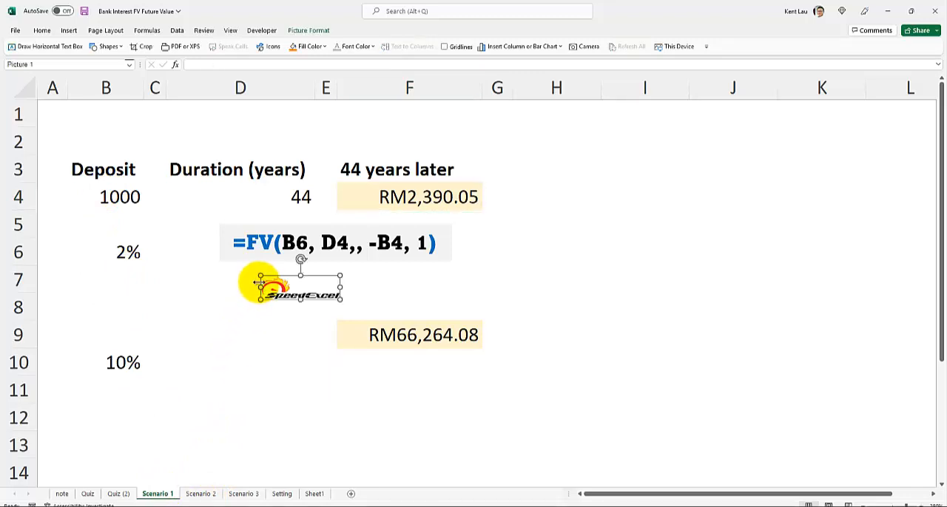
left_click(249, 364)
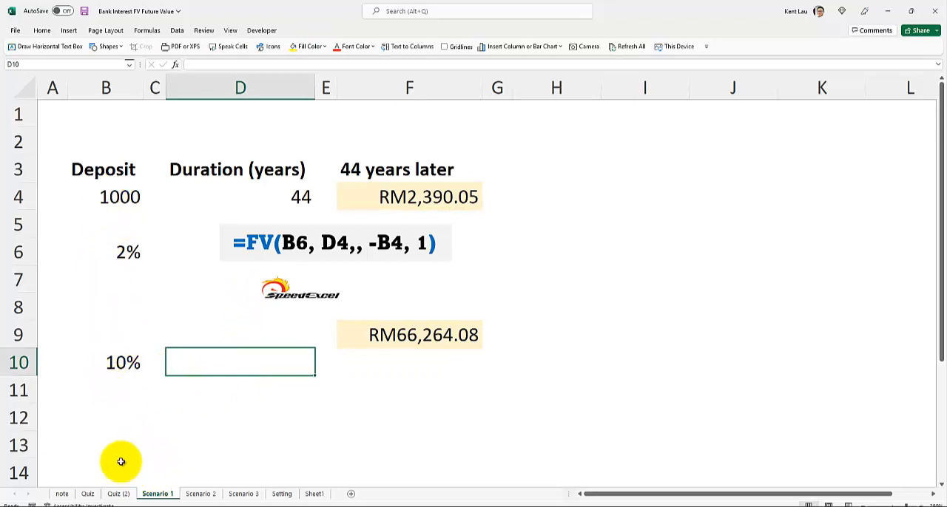
Set the interest rate in cell B10 of the Scenario 3 sheet to 8% and compare the outcome with Scenario 1 and the Setting sheet
left_click(204, 494)
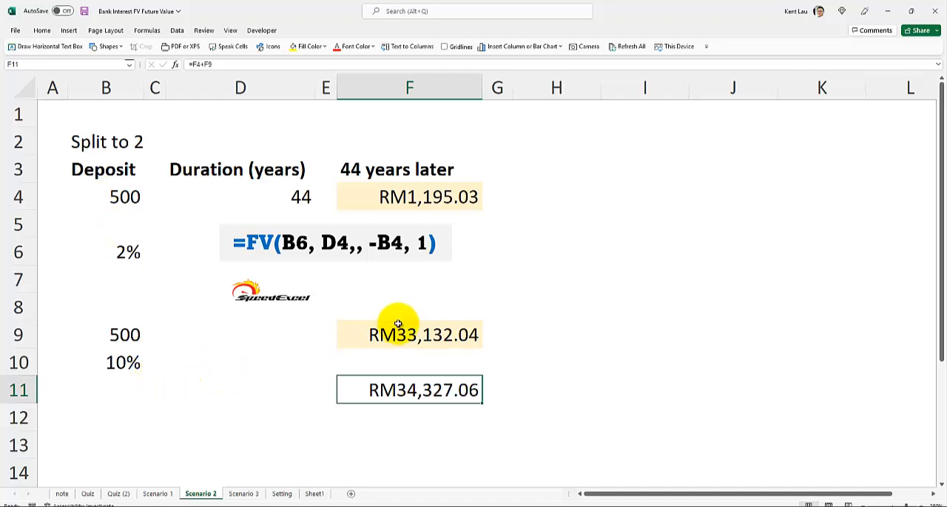
left_click(244, 494)
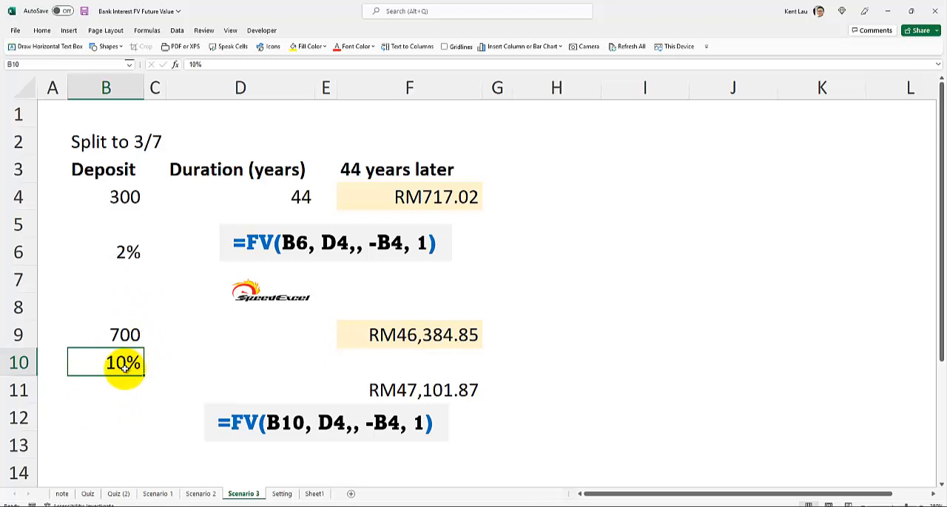
type("8")
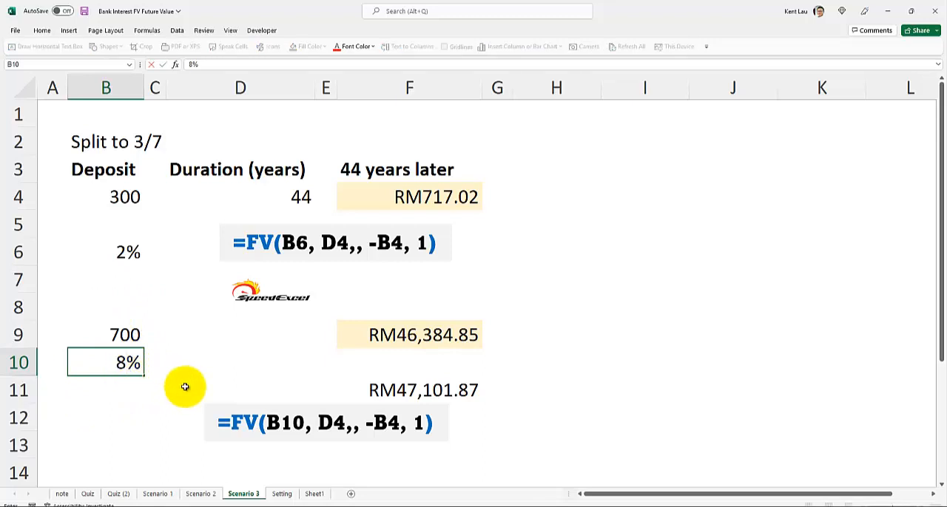
left_click(185, 386)
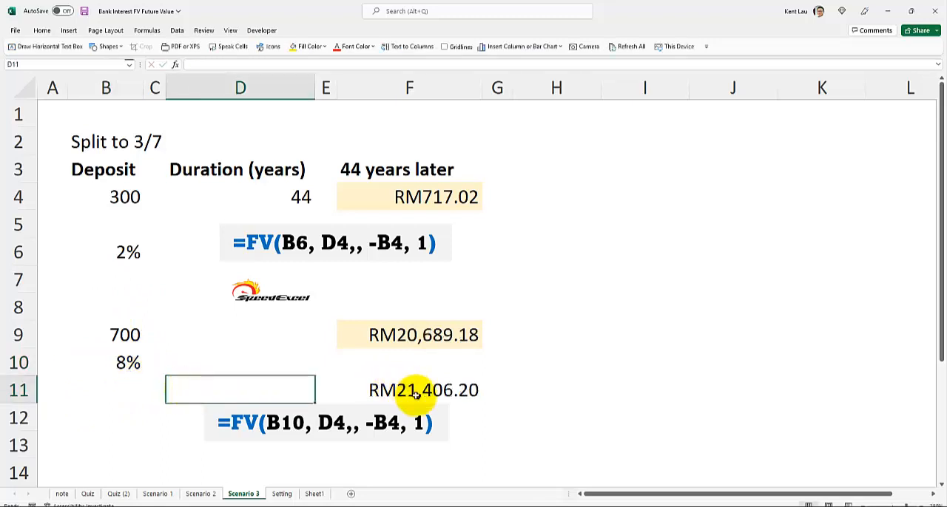
left_click(164, 494)
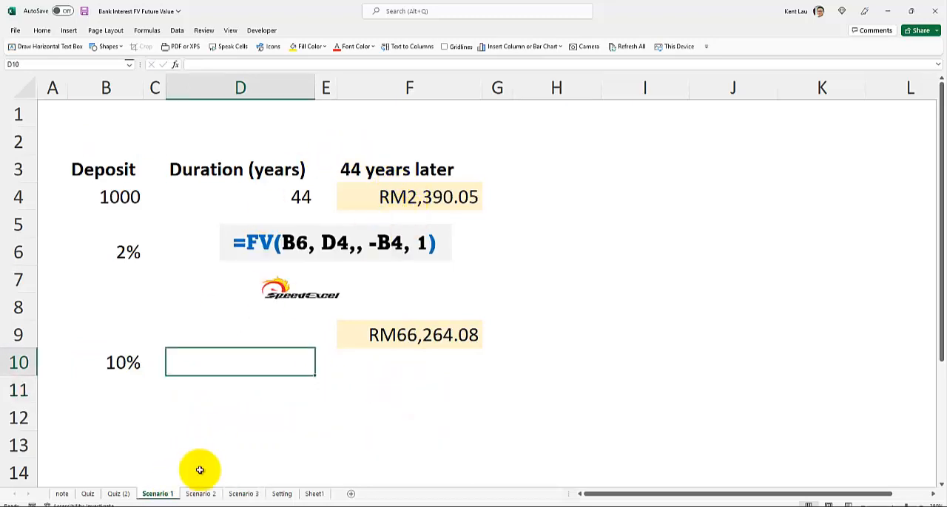
left_click(243, 494)
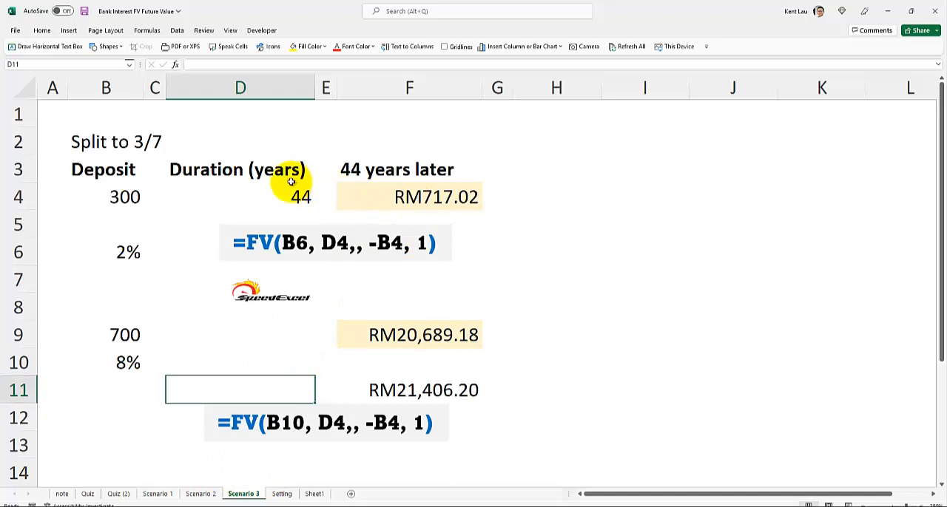
left_click(282, 494)
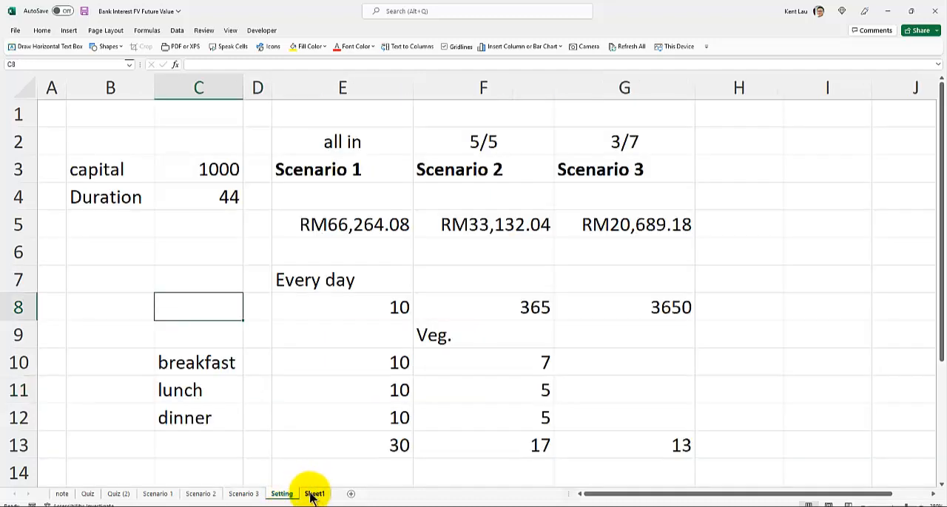
Add a new worksheet after Sheet1 and enter 2023 in cell C4 and 20 in cell C5
left_click(313, 494)
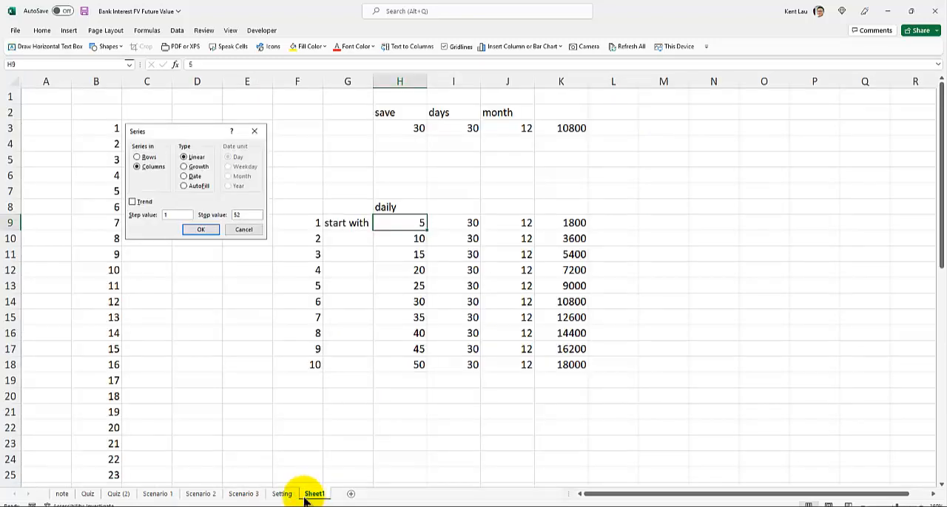
left_click(351, 495)
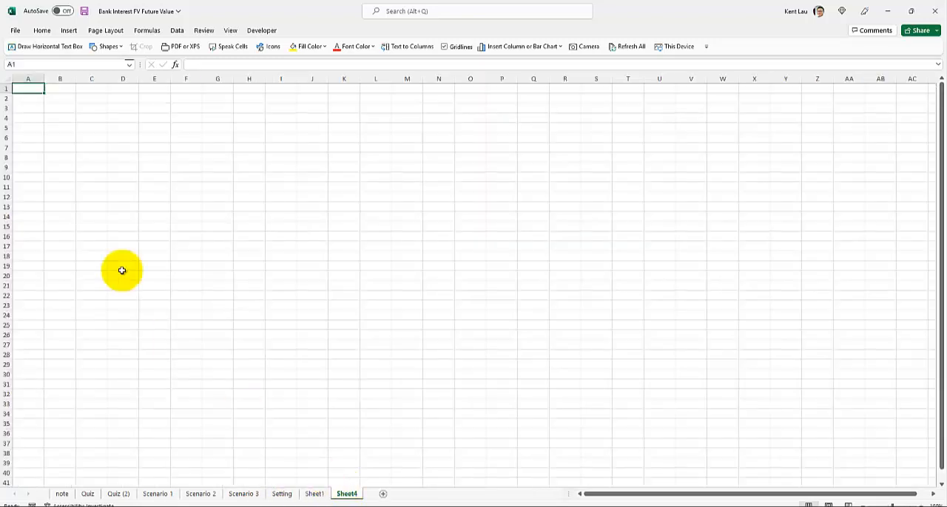
left_click(88, 128)
scroll(74, 254, "up", 3)
left_click(133, 136)
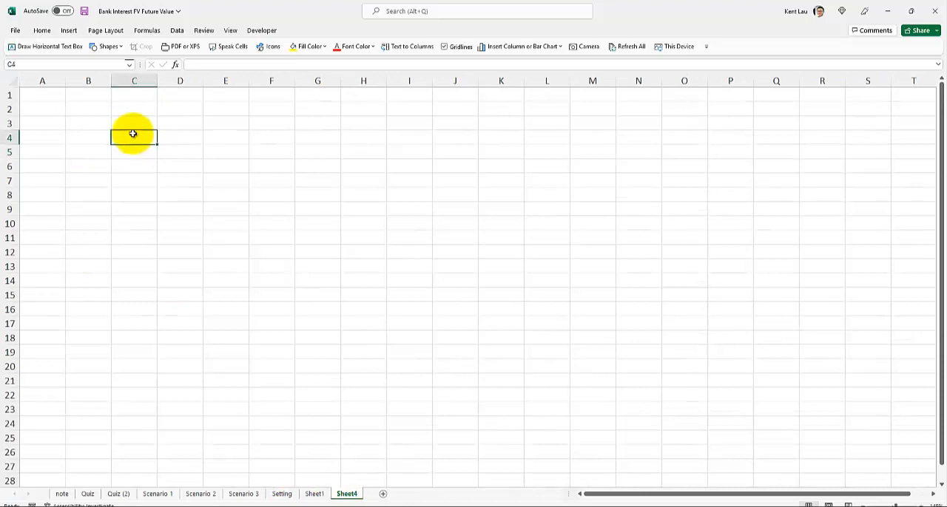
type("2023")
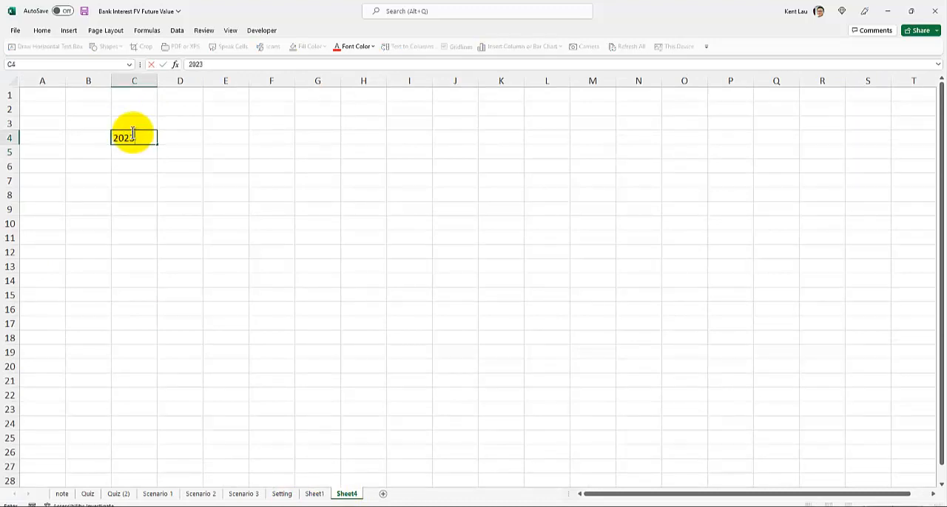
key("Return")
type("20")
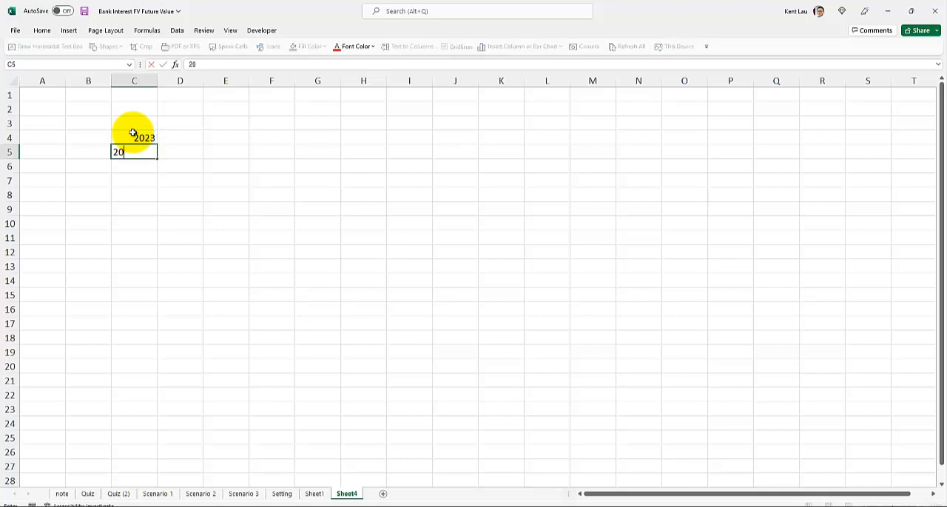
left_click(161, 197)
Enter the formula =C4+10 in cell D4 of the new sheet
scroll(160, 198, "up", 2)
left_click(258, 170)
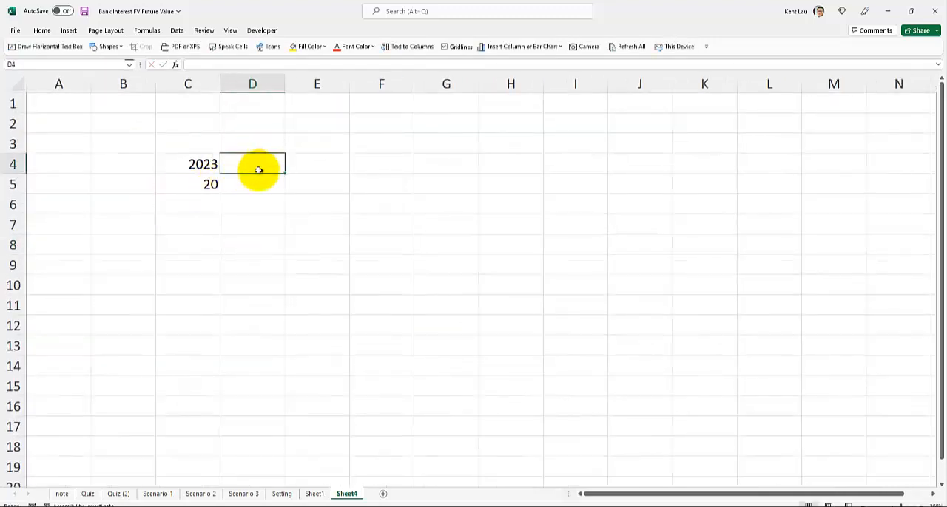
left_click(297, 158)
left_click(264, 163)
left_click(314, 160)
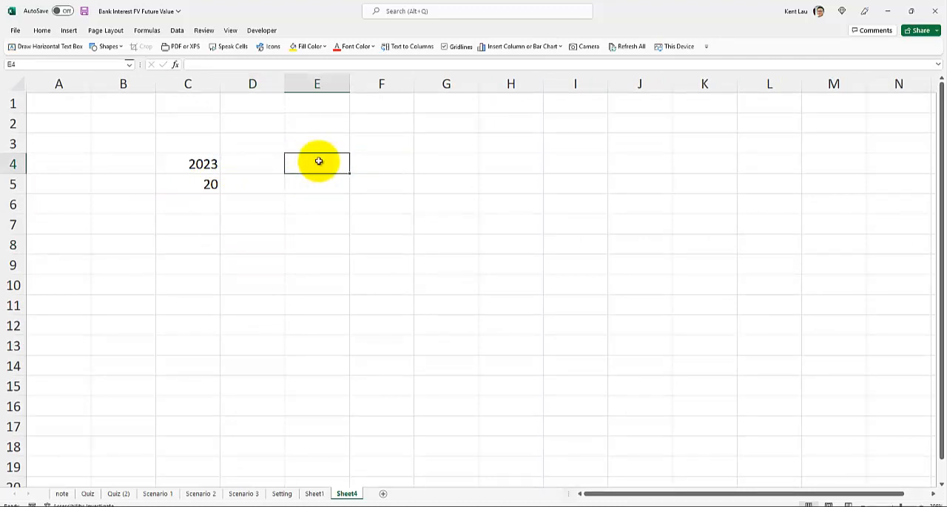
left_click(256, 169)
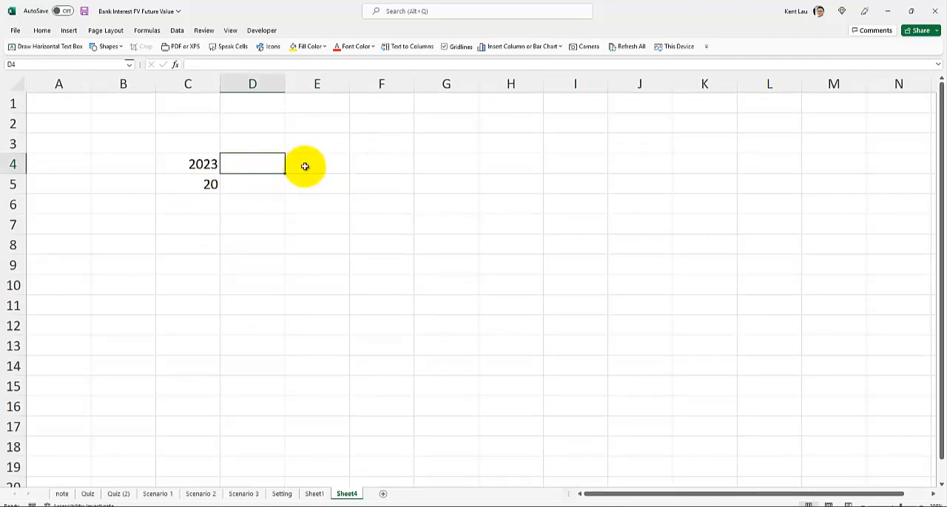
left_click(306, 165)
left_click(266, 169)
type("=")
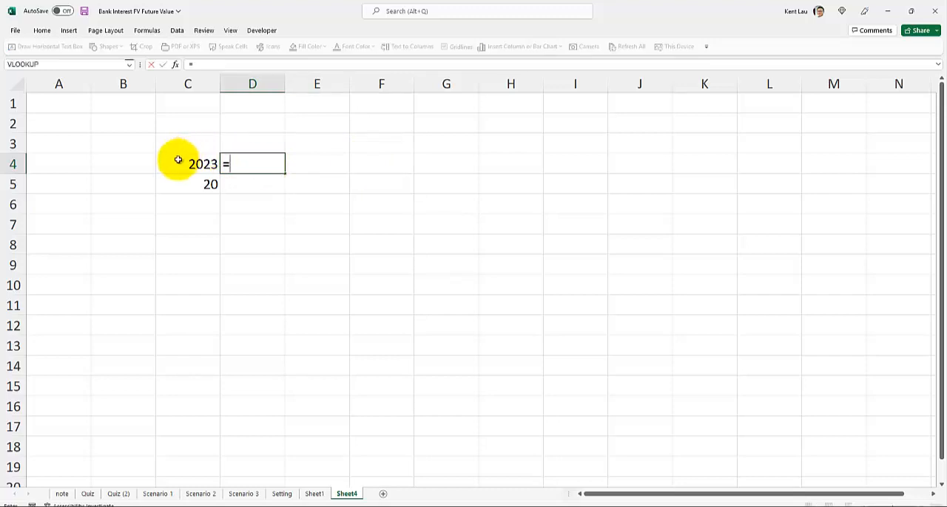
left_click(179, 163)
type("+10")
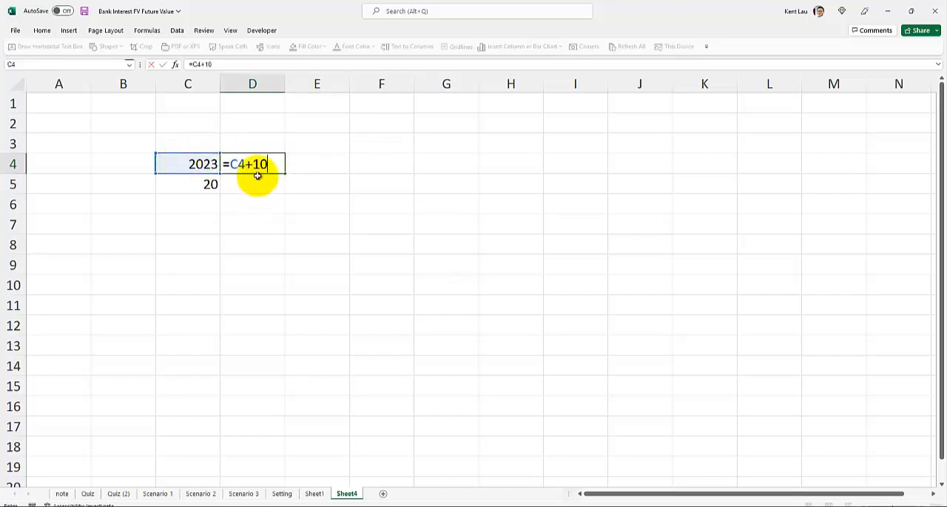
key("ctrl+Return")
Fill the D4 formula down to row 5 and across to column F
left_click(251, 184)
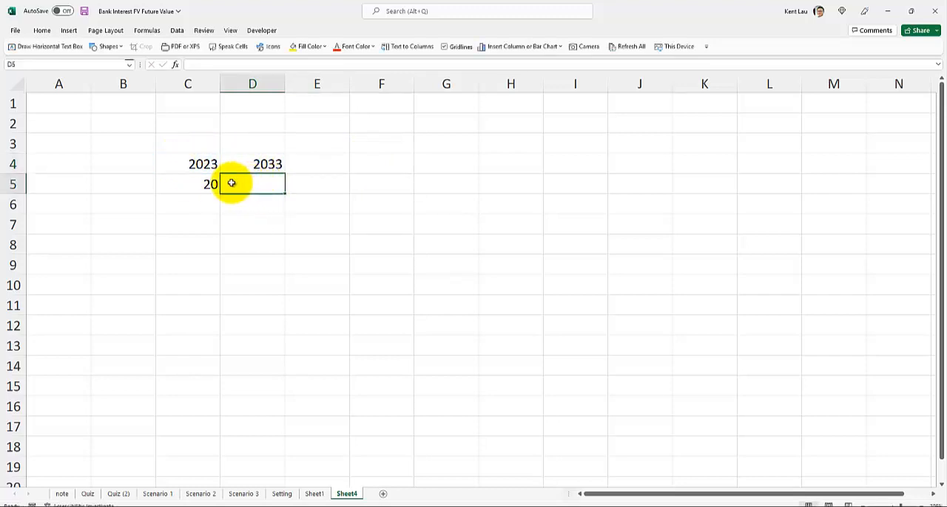
left_click(271, 169)
left_click_drag(283, 174, 275, 193)
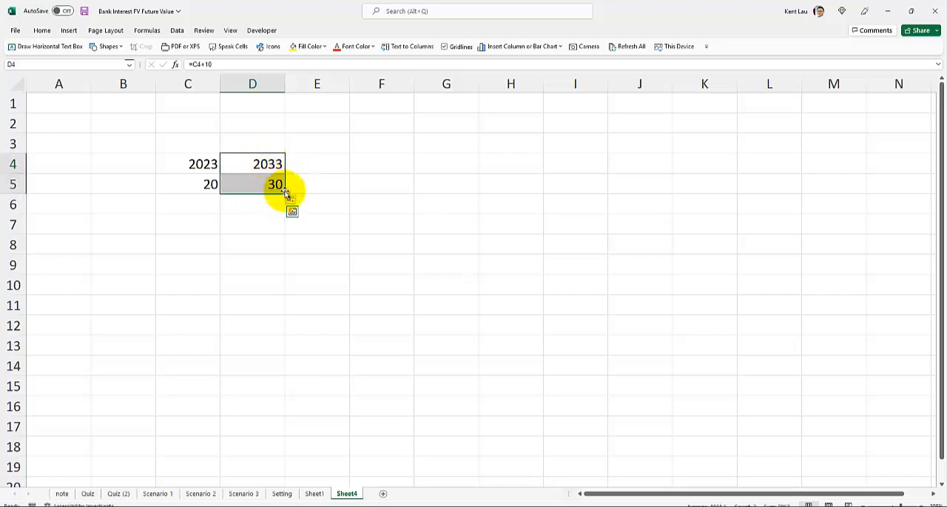
left_click_drag(284, 192, 408, 194)
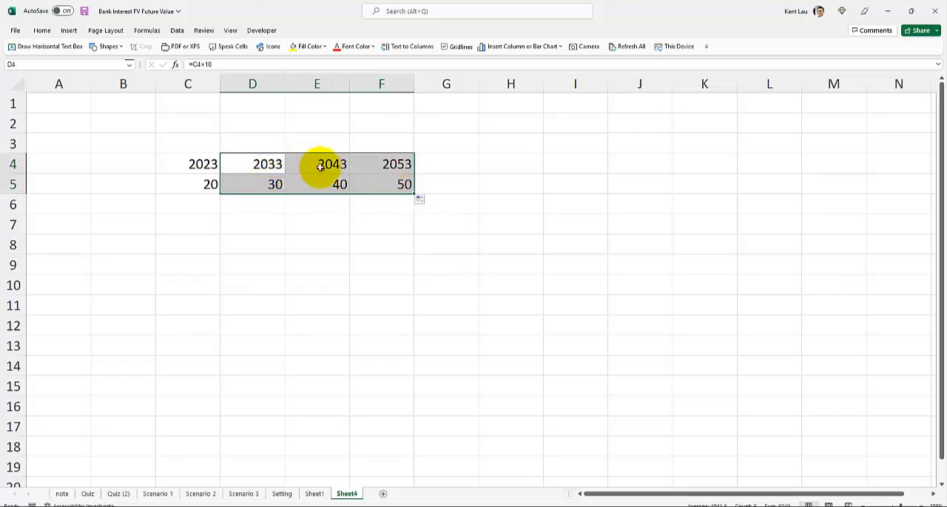
Label the two rows Year in cell B4 and Age in cell B5, and check the formula in D4
left_click(123, 162)
type("Year")
key("Return")
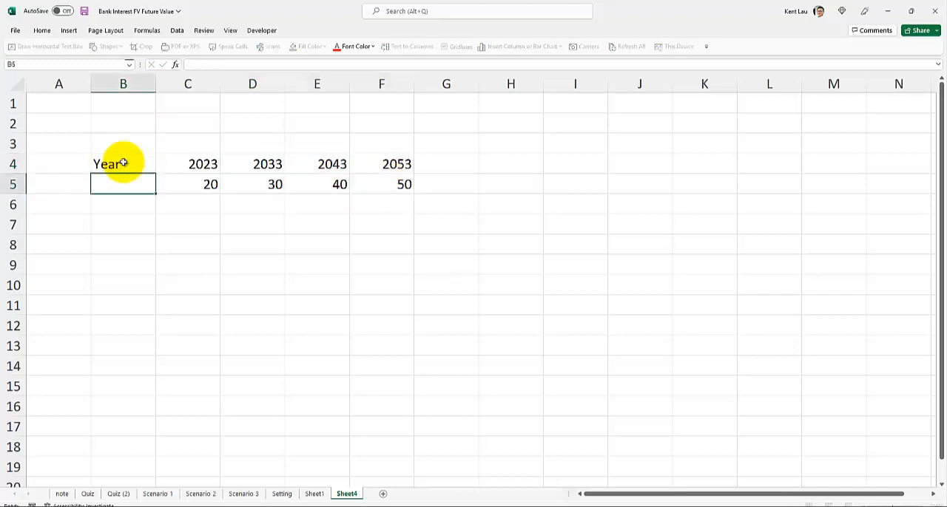
double_click(252, 163)
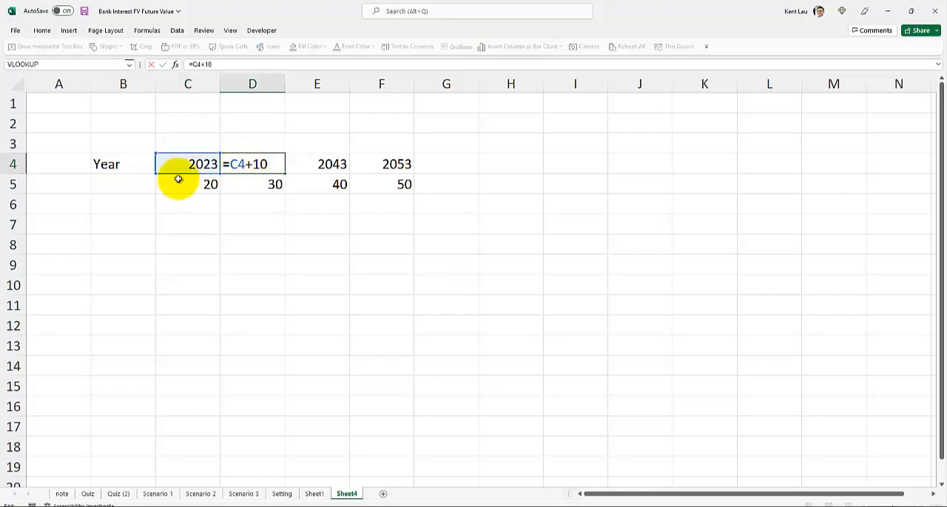
key("Return")
left_click(129, 178)
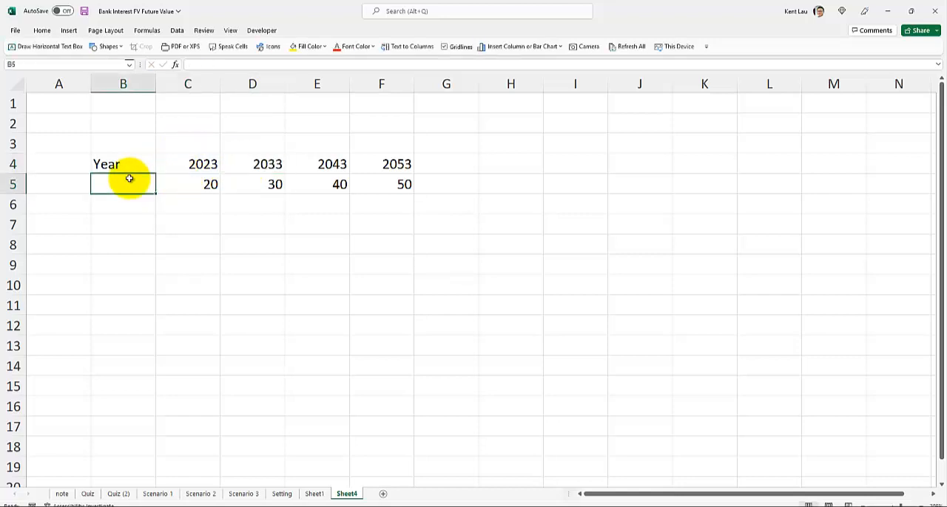
type("Age")
left_click(161, 238)
Extend the Year and Age series by one more ten-year column into column G
left_click(193, 186)
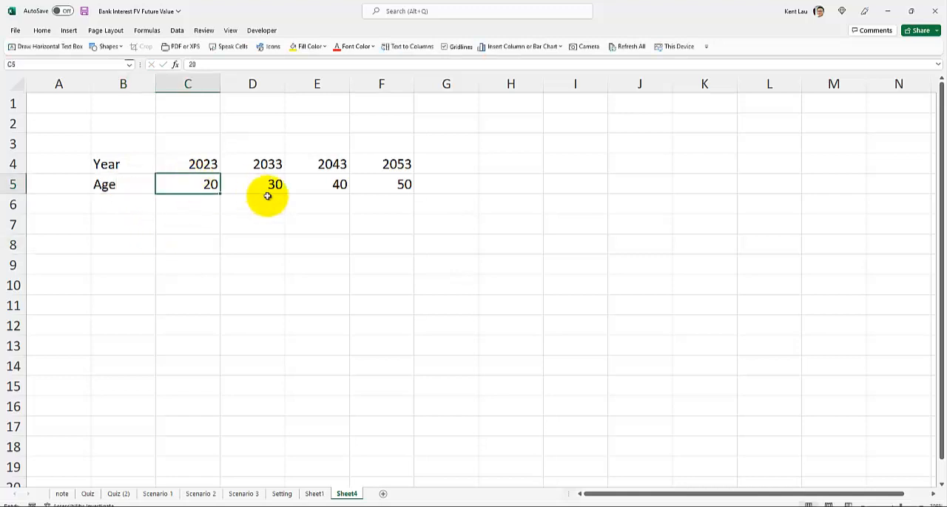
left_click(263, 189)
left_click(336, 204)
left_click(386, 188)
scroll(375, 211, "up", 1)
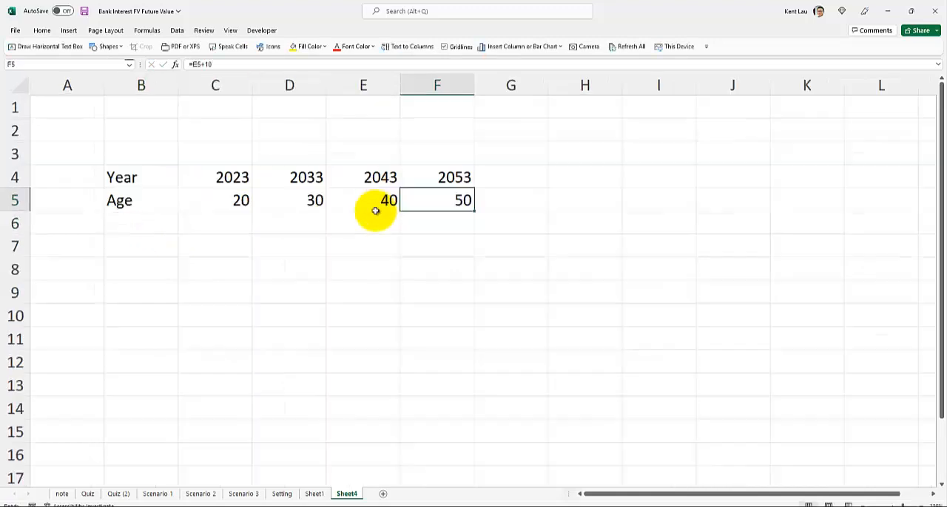
left_click_drag(439, 184, 491, 204)
left_click(438, 197)
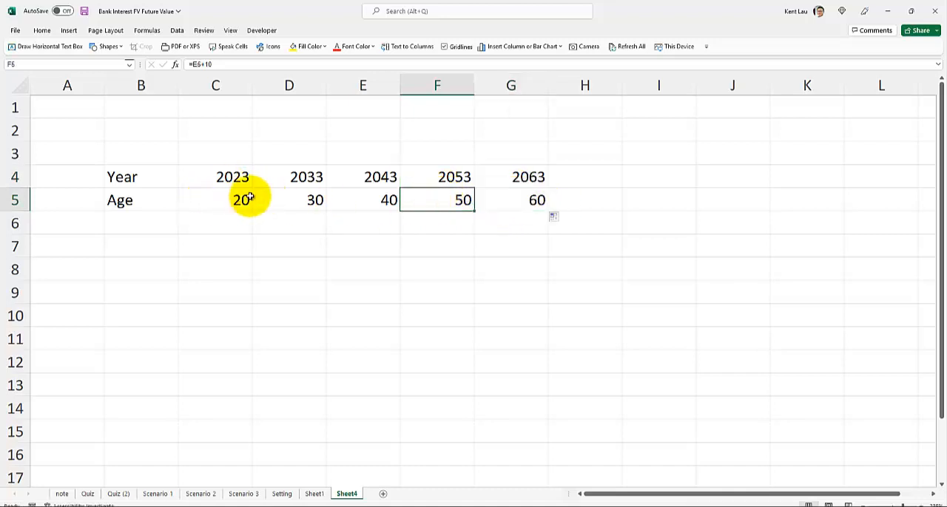
left_click(303, 198)
left_click(390, 198)
left_click(448, 207)
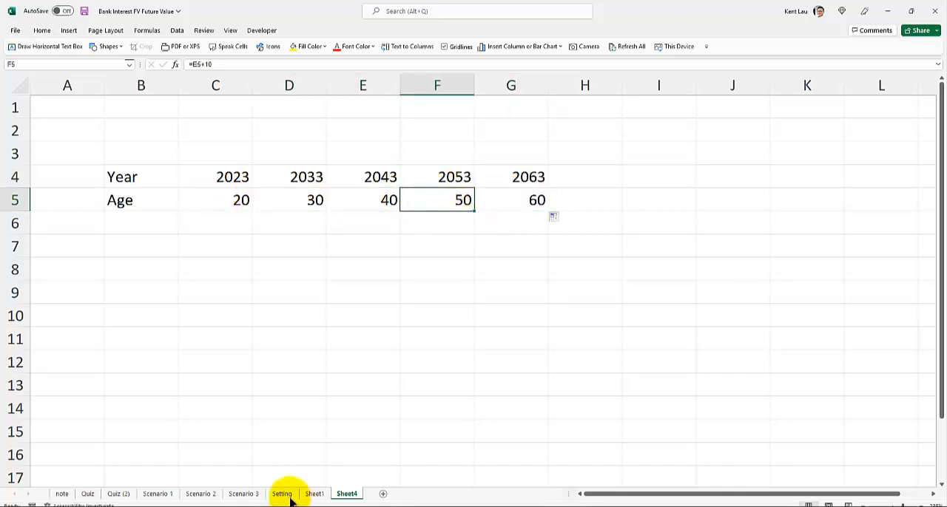
left_click_drag(219, 221, 449, 192)
left_click(447, 177)
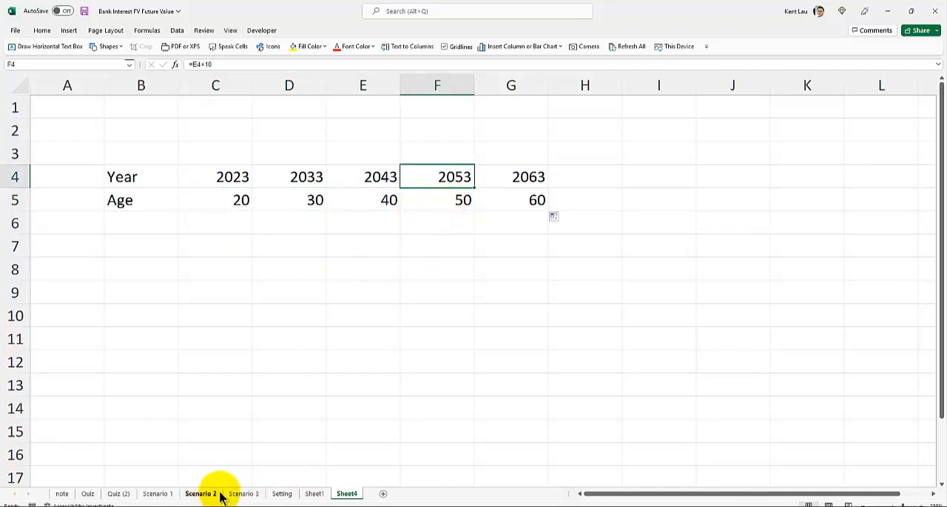
Set the Duration in cell C4 of the Setting sheet to 30
left_click(280, 495)
left_click(182, 197)
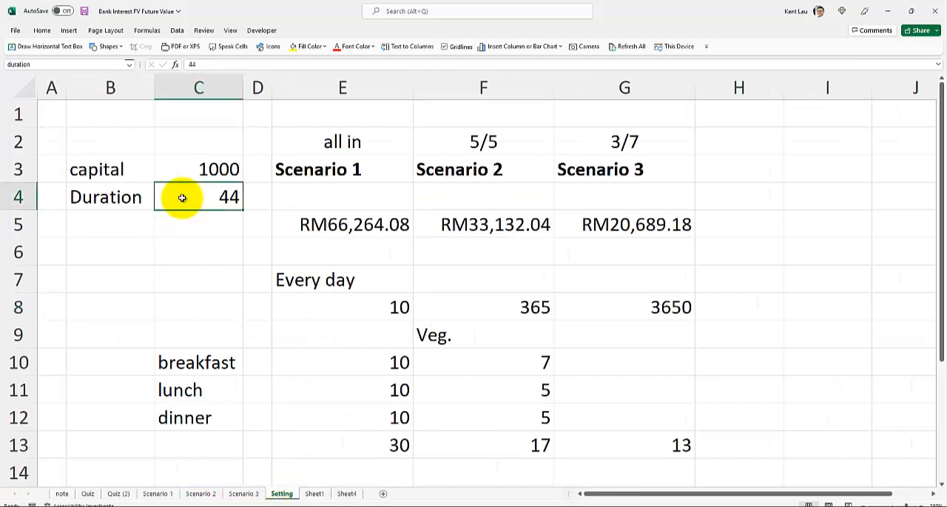
type("30")
key("Return")
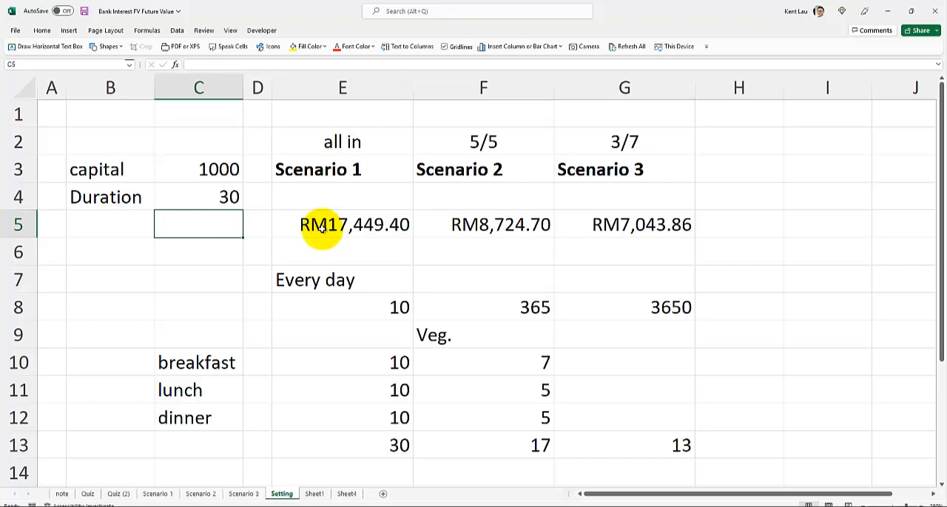
Check the Scenario 3 result in cell G5, and inspect the second deposit's interest rate in B10 of the Scenario 3 sheet
left_click(618, 225)
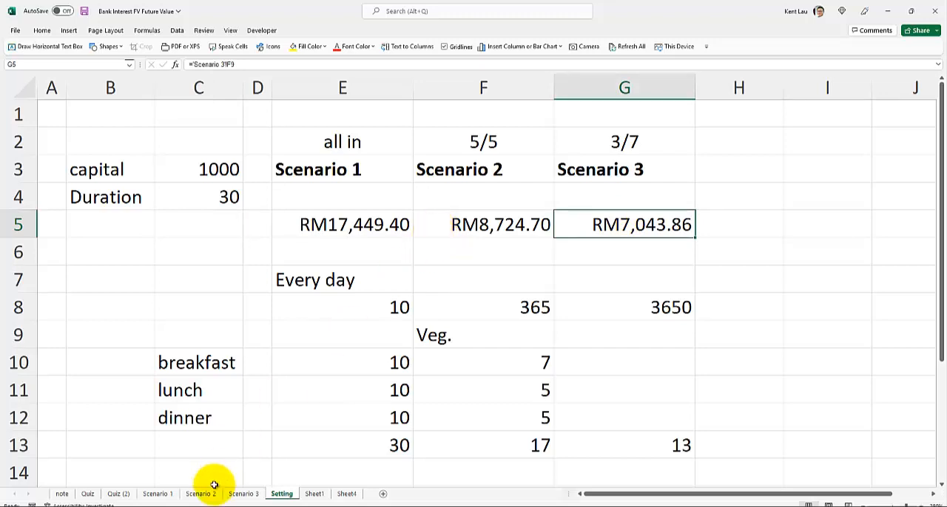
left_click(236, 495)
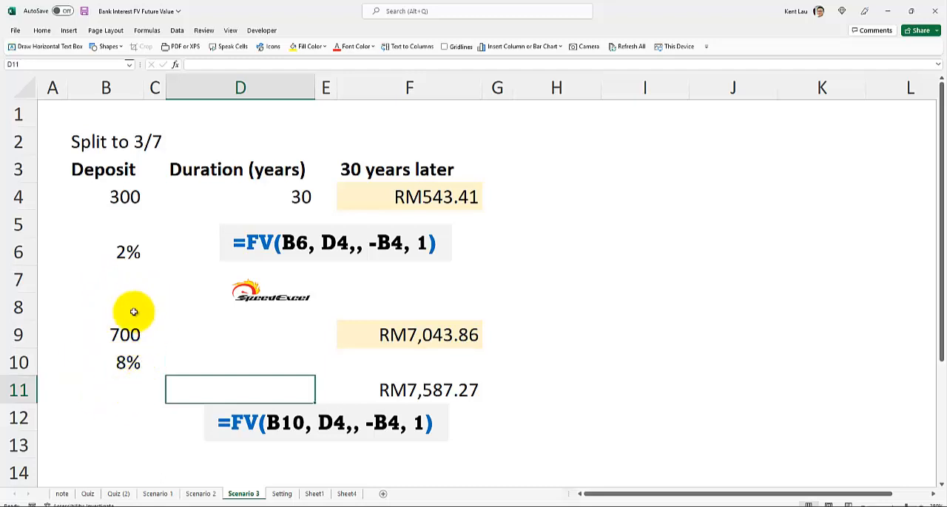
left_click(101, 363)
left_click(177, 331)
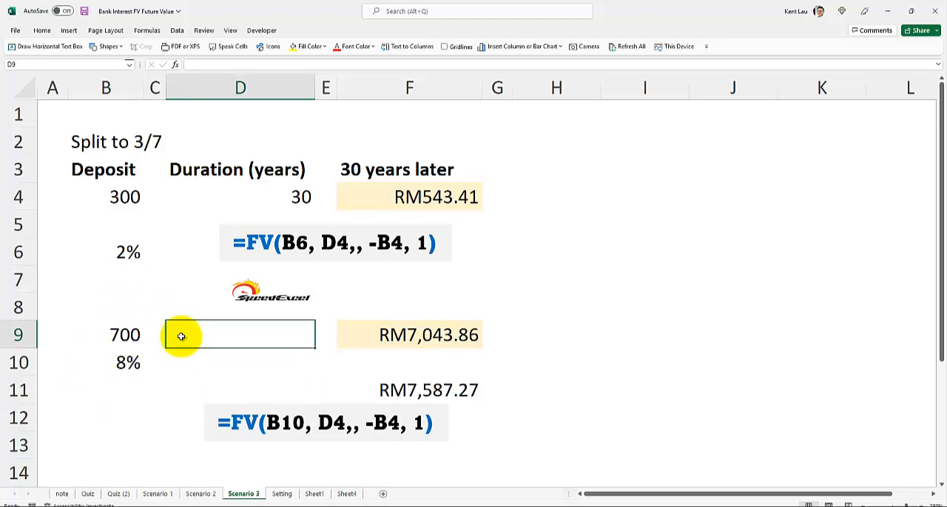
type("single ")
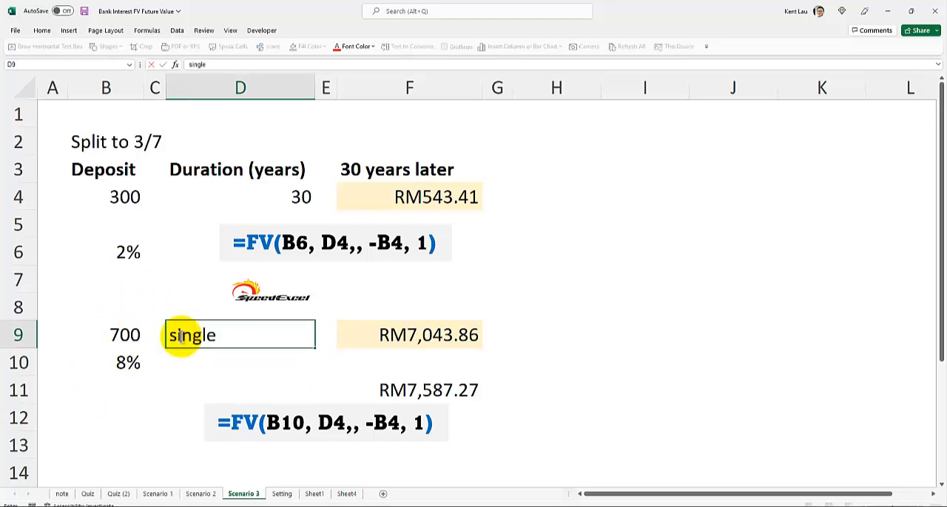
type("stock")
key("Escape")
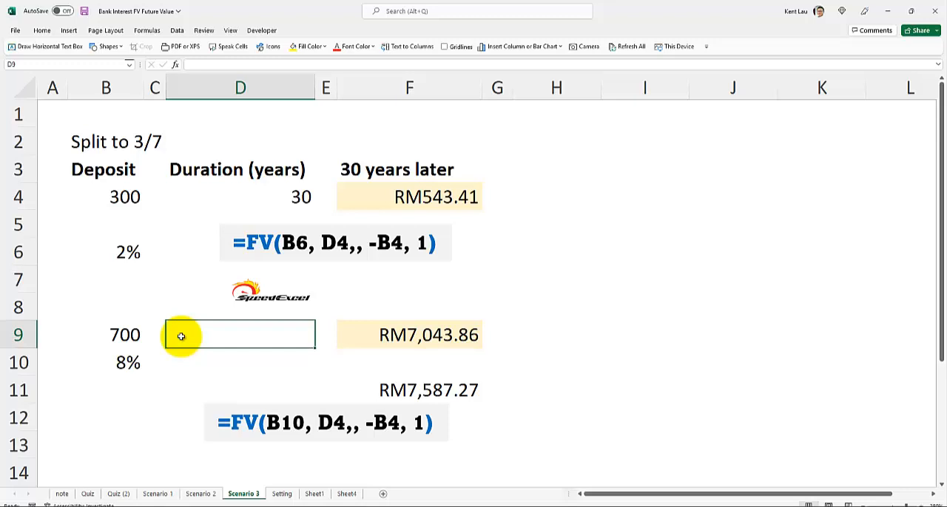
type("singl")
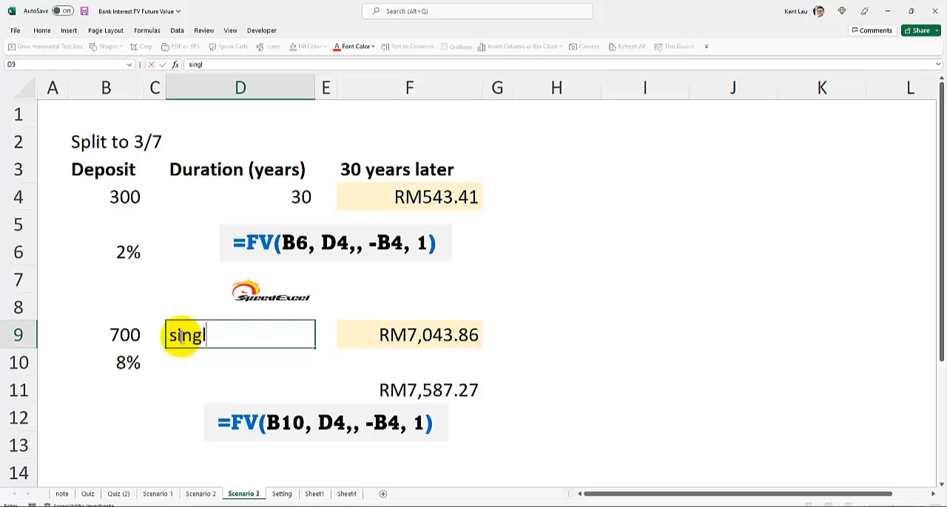
key("BackSpace")
key("BackSpace")
key("BackSpace")
key("BackSpace")
key("BackSpace")
type("single Hatten")
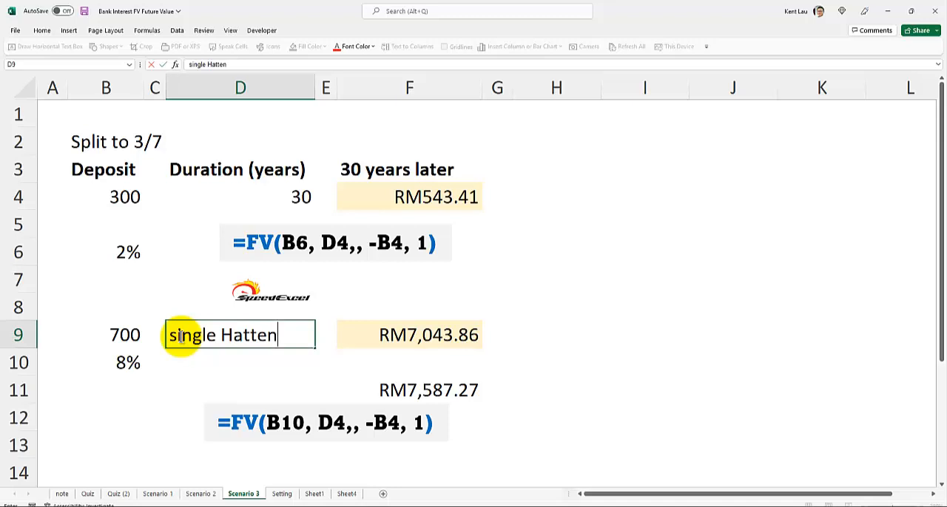
type("land")
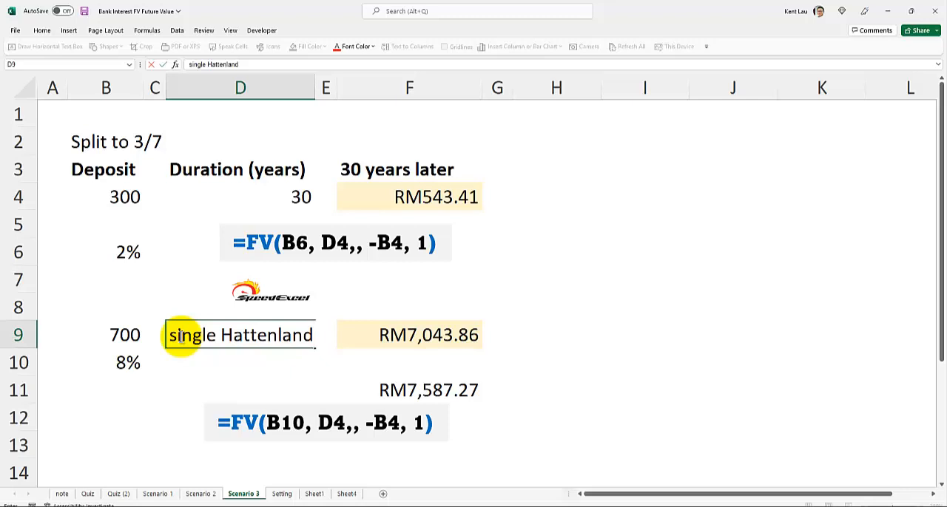
key("BackSpace")
key("BackSpace")
key("BackSpace")
key("BackSpace")
key("BackSpace")
key("BackSpace")
key("BackSpace")
key("BackSpace")
key("BackSpace")
key("BackSpace")
key("BackSpace")
key("BackSpace")
key("BackSpace")
key("BackSpace")
key("BackSpace")
key("BackSpace")
key("BackSpace")
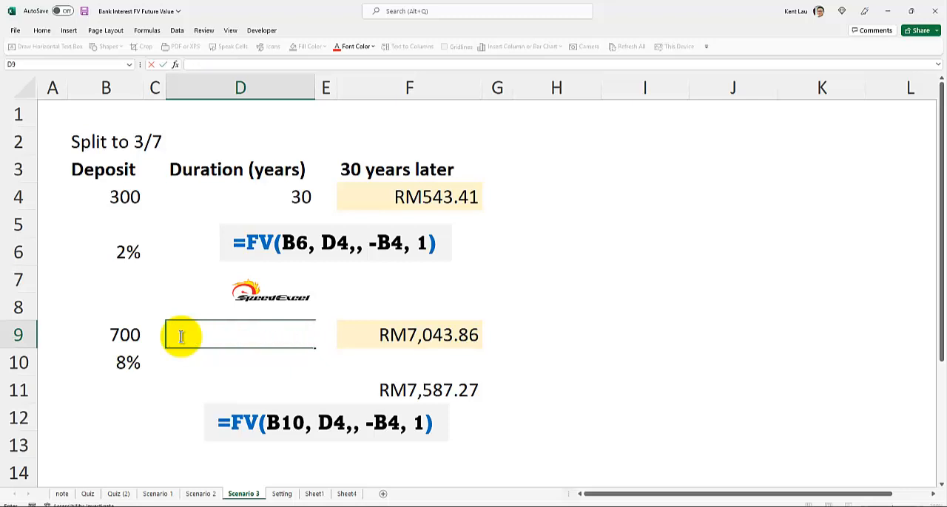
key("Return")
left_click(181, 336)
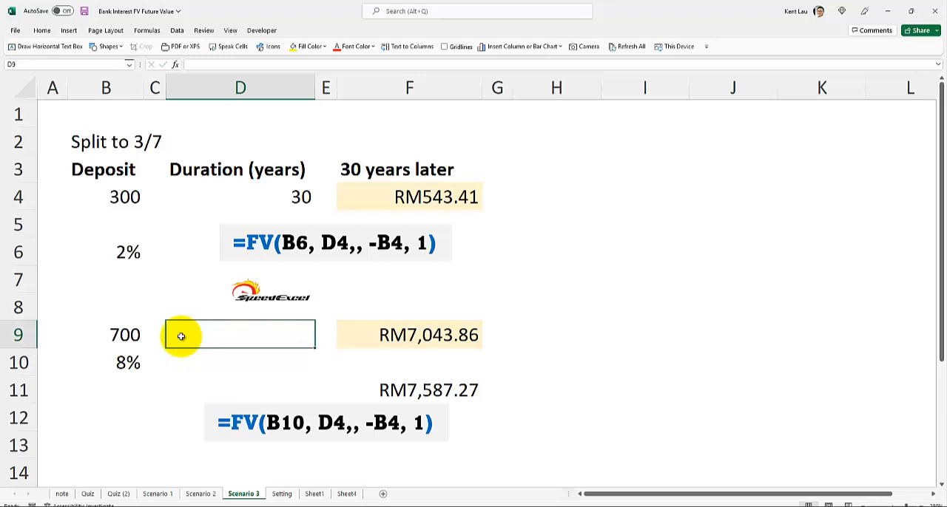